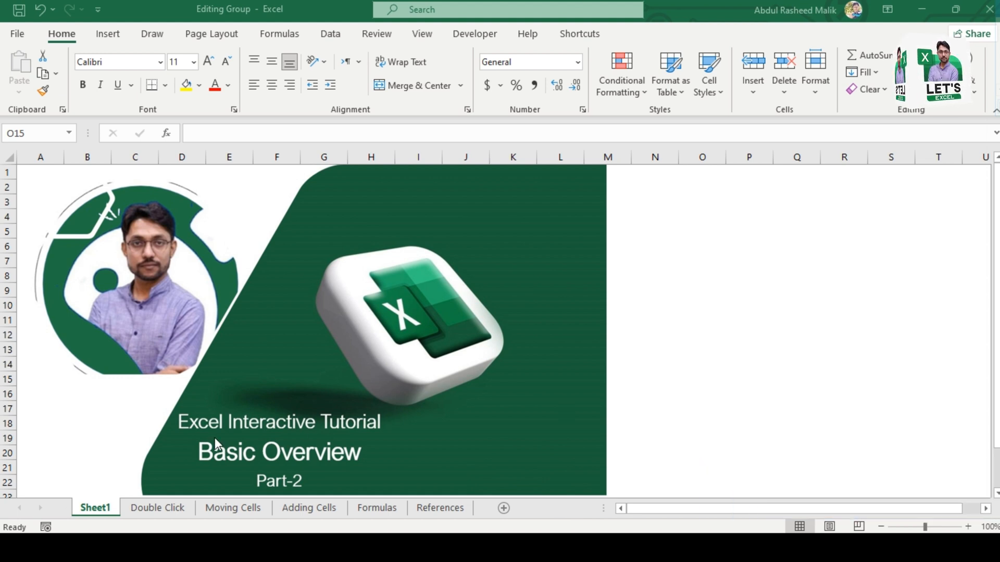
Step: Open the Double Click sheet and look over its Name and Attack columns
left_click(162, 507)
left_click(162, 507)
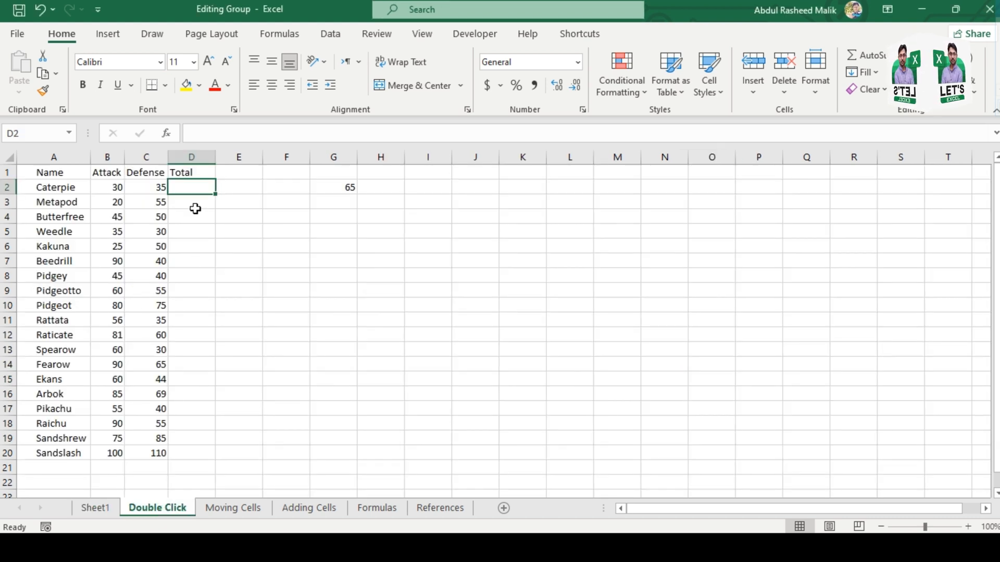
key("Left")
key("ctrl+Home")
key("ctrl+shift+Down")
key("ctrl+shift+Up")
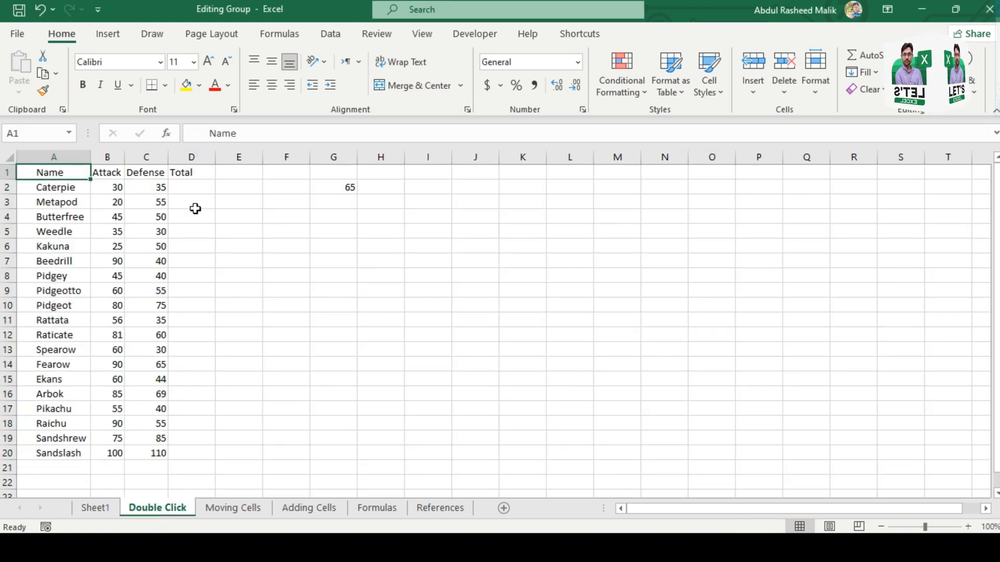
key("Right")
key("Right")
key("Down")
key("Left")
key("ctrl+shift+Down")
key("ctrl+Up")
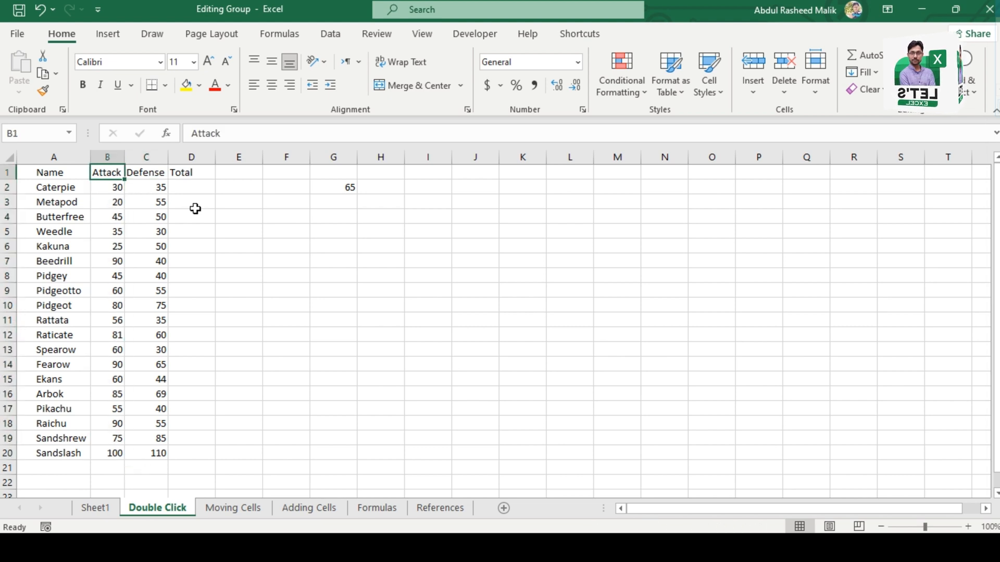
Step: Enter the formula =B2+C2 in D2 to add Caterpie's Attack and Defense values
key("Right")
key("Down")
key("Right")
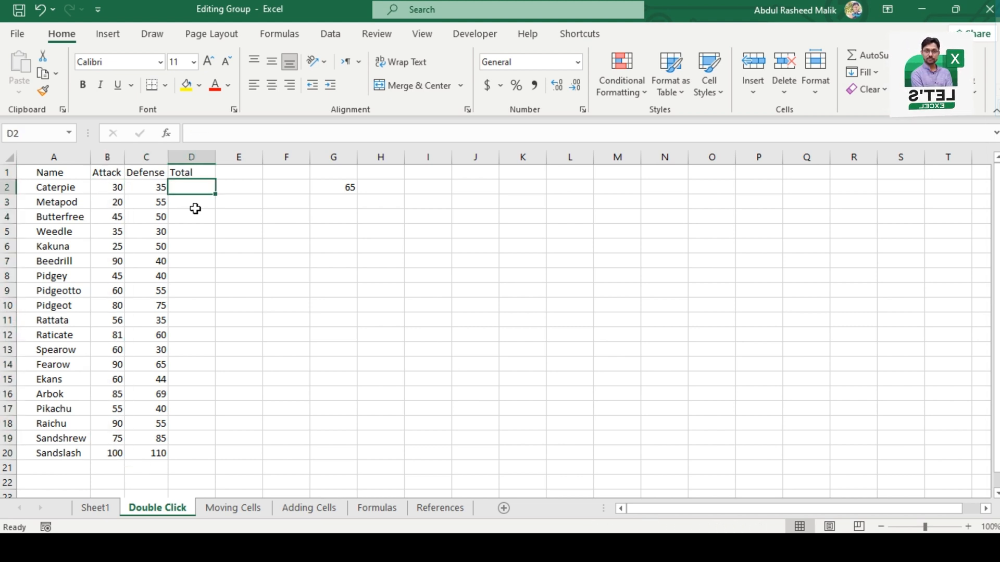
type("=")
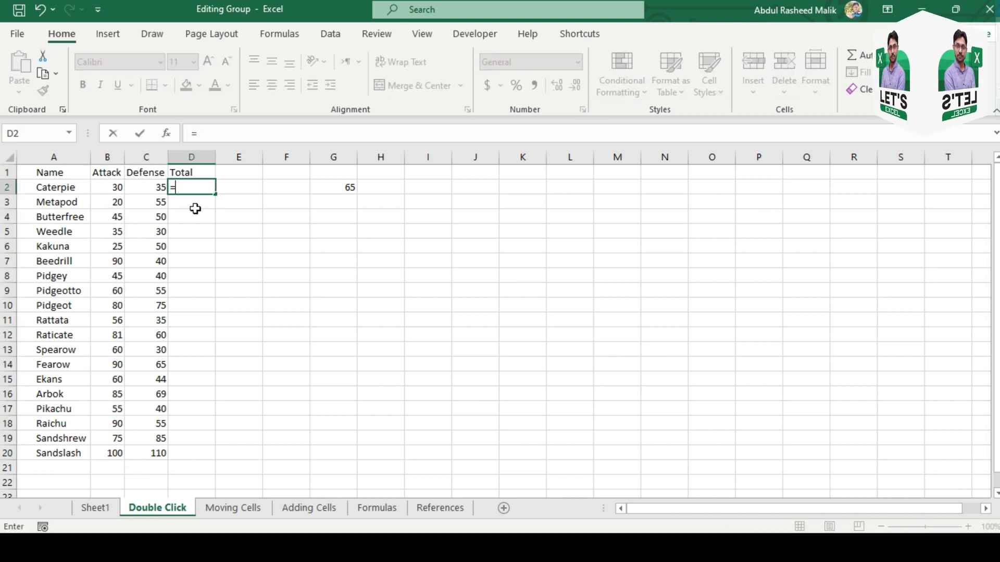
key("Left")
key("Left")
type("+")
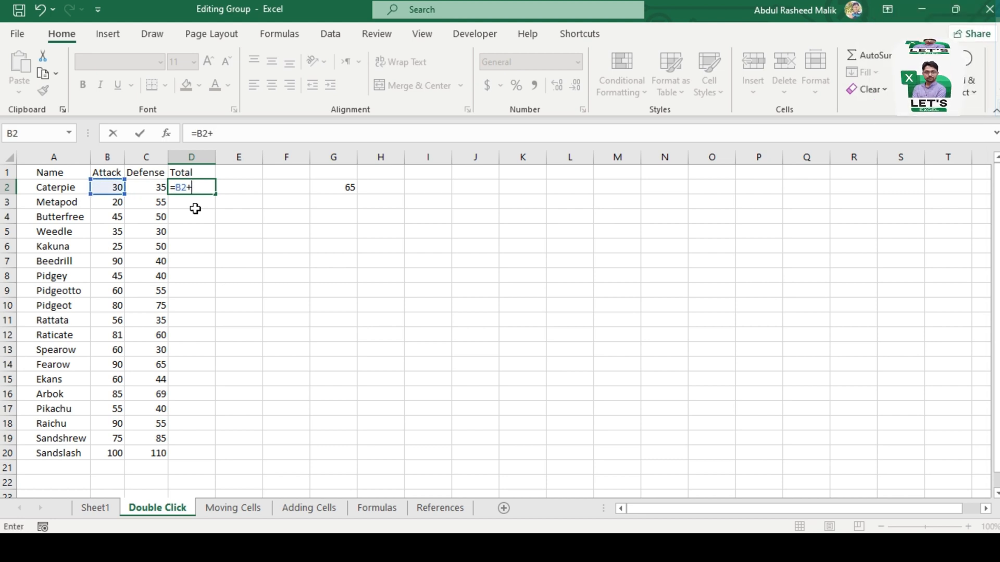
key("Left")
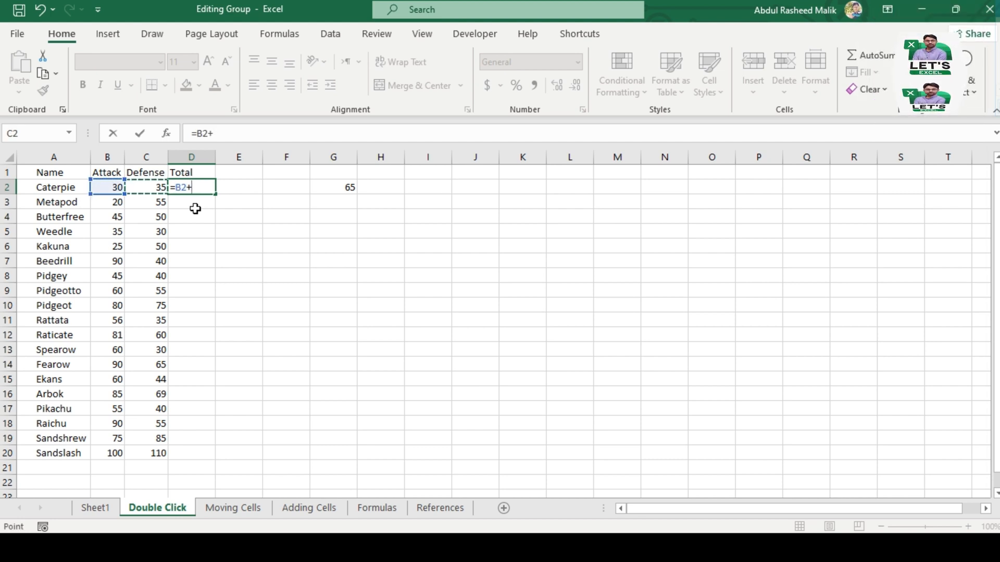
left_click(158, 190)
key("Return")
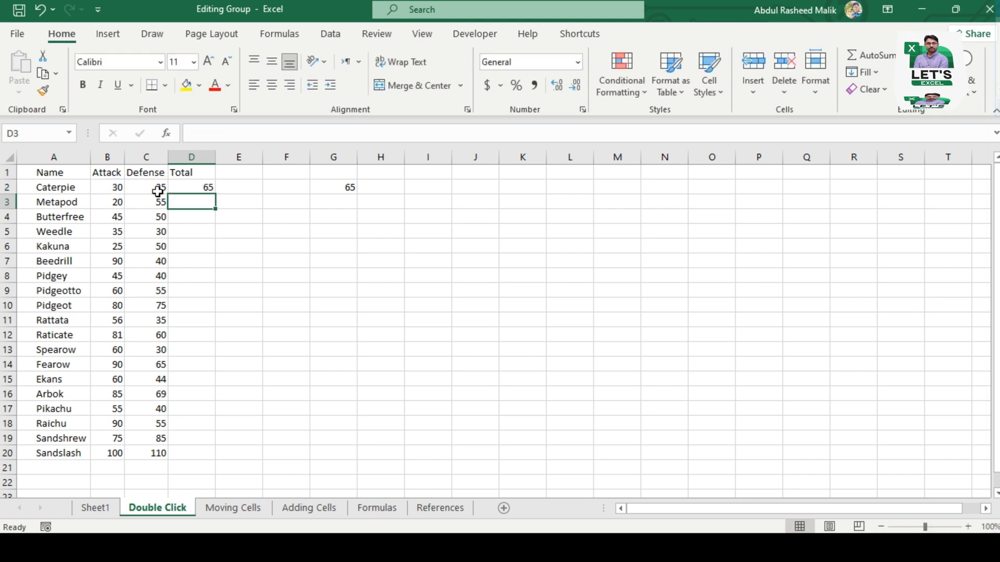
Step: Fill the formula in D2 down through D20 by selecting the whole range D2:D20
key("Up")
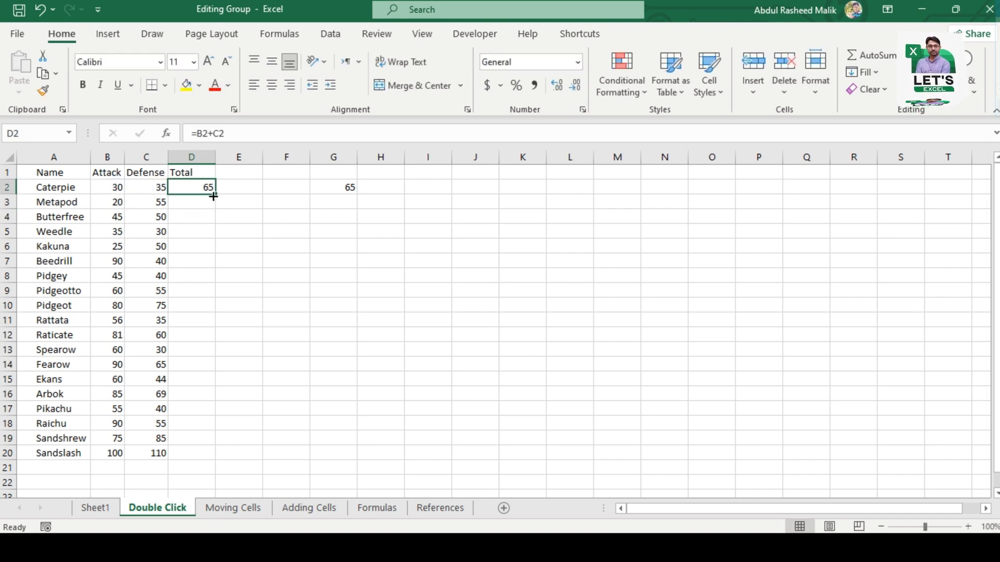
key("Left")
key("ctrl+Down")
key("Right")
key("ctrl+shift+Up")
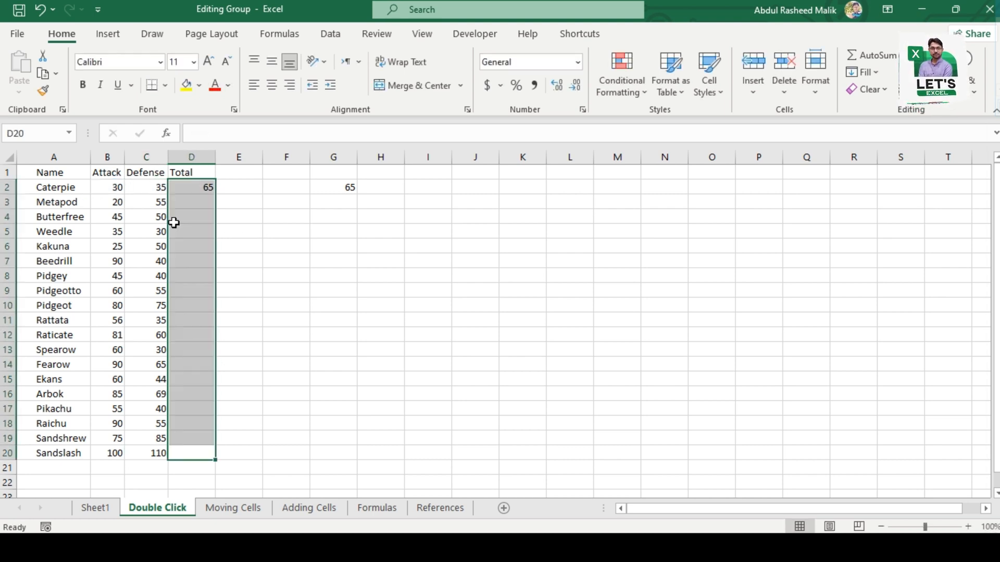
key("ctrl+d")
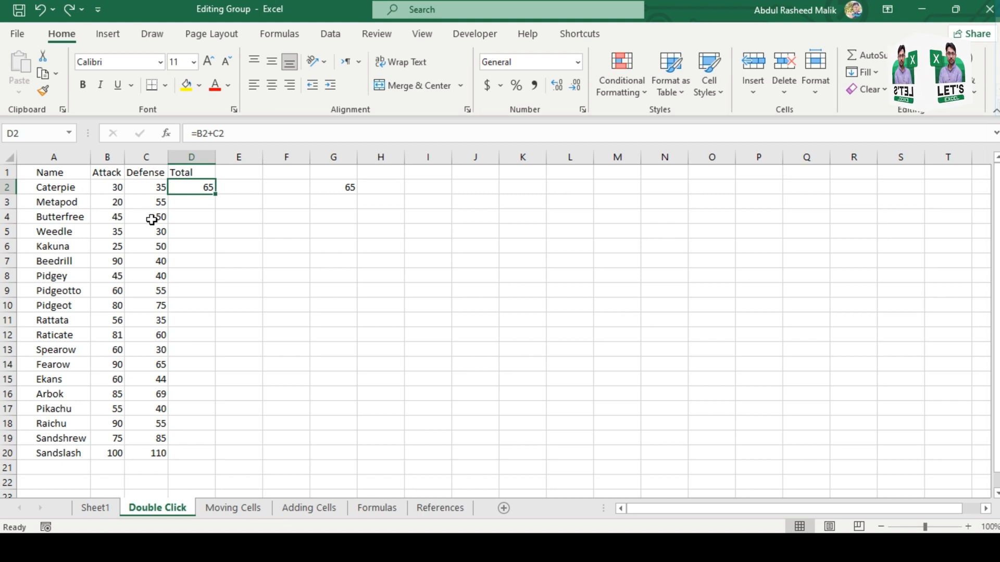
Step: Auto-fill the formula in D2 down the Total column and go to its last filled cell, D21
double_click(216, 195)
left_click(206, 214)
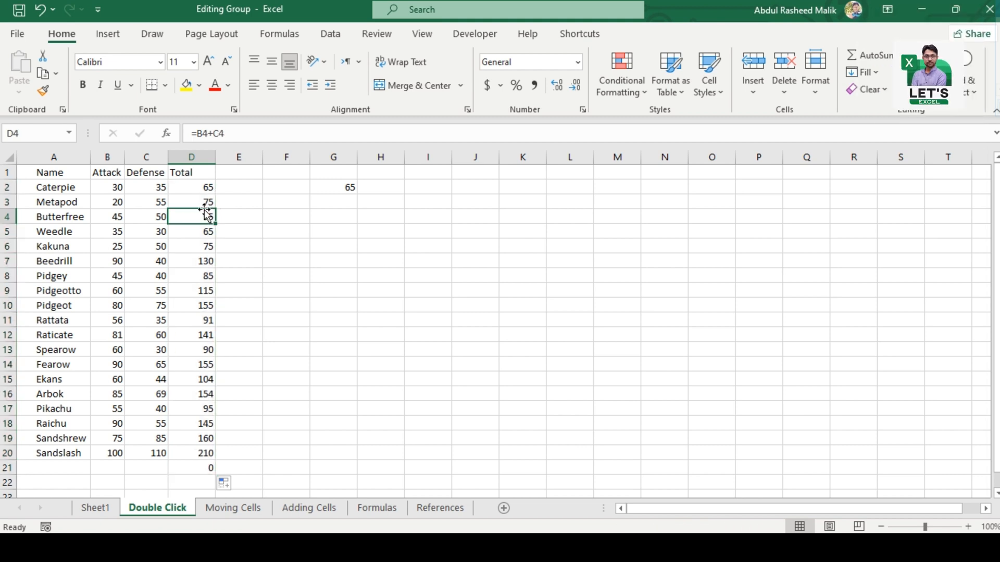
key("ctrl+Down")
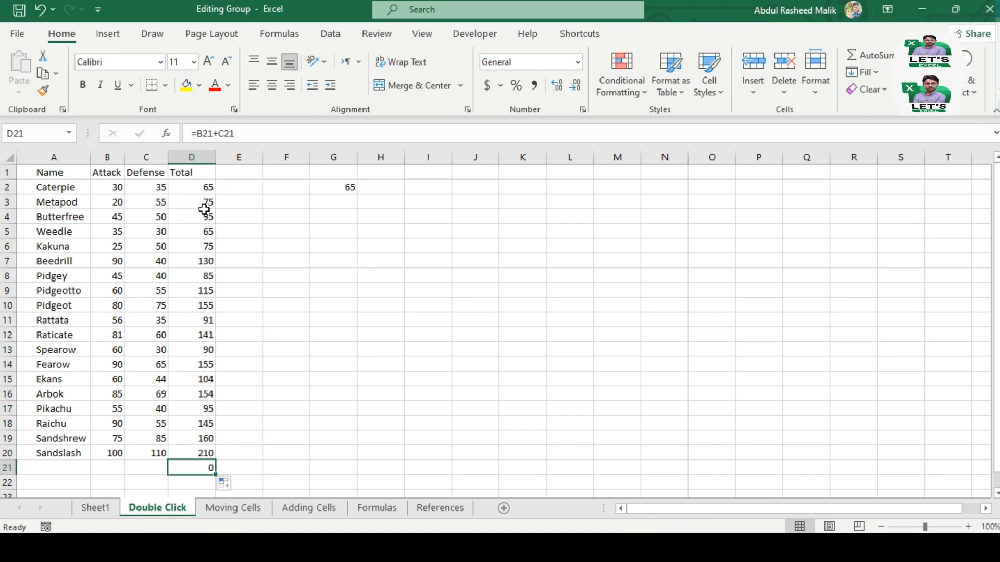
Step: Examine the cells in row 21 under Name, Attack and Defense and the formula in D21
key("Up")
key("Left")
key("Left")
key("Left")
key("Down")
key("Down")
key("Up")
key("Right")
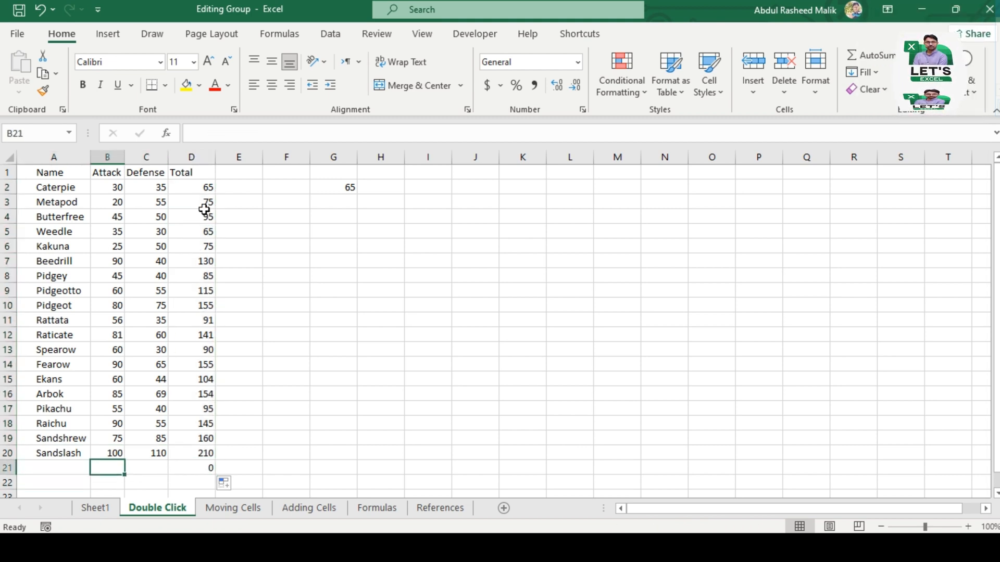
key("Left")
key("Right")
key("Right")
key("Right")
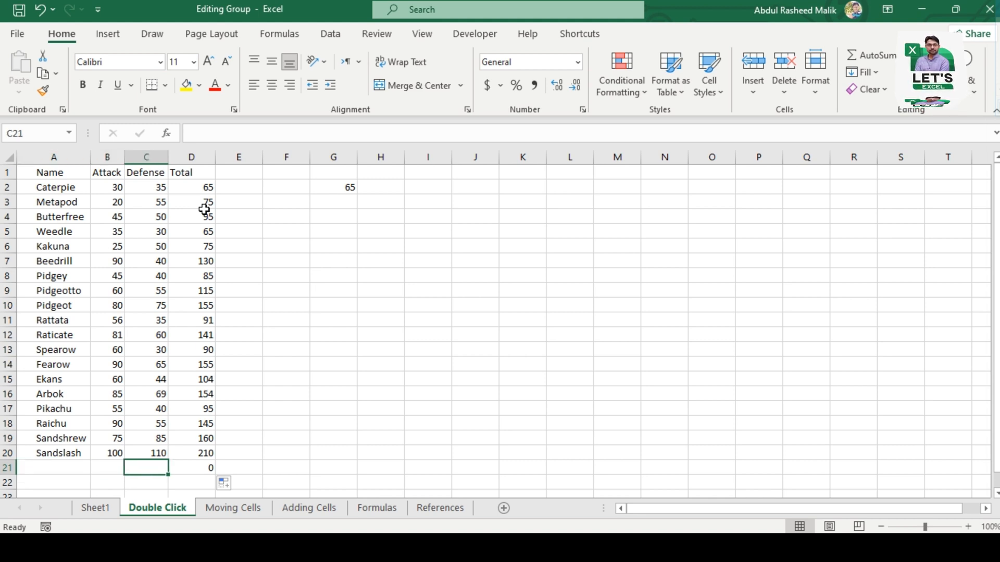
key("Left")
key("Left")
key("Right")
key("Right")
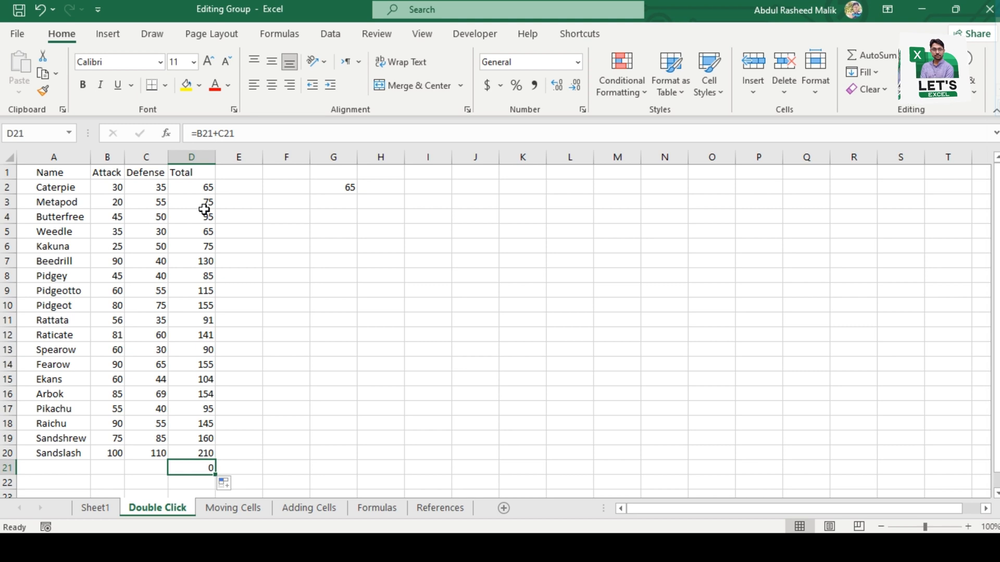
Step: Inspect which cells the standalone formula in G2 refers to, leaving the formula as it is
key("Right")
key("Right")
key("Right")
key("ctrl+Up")
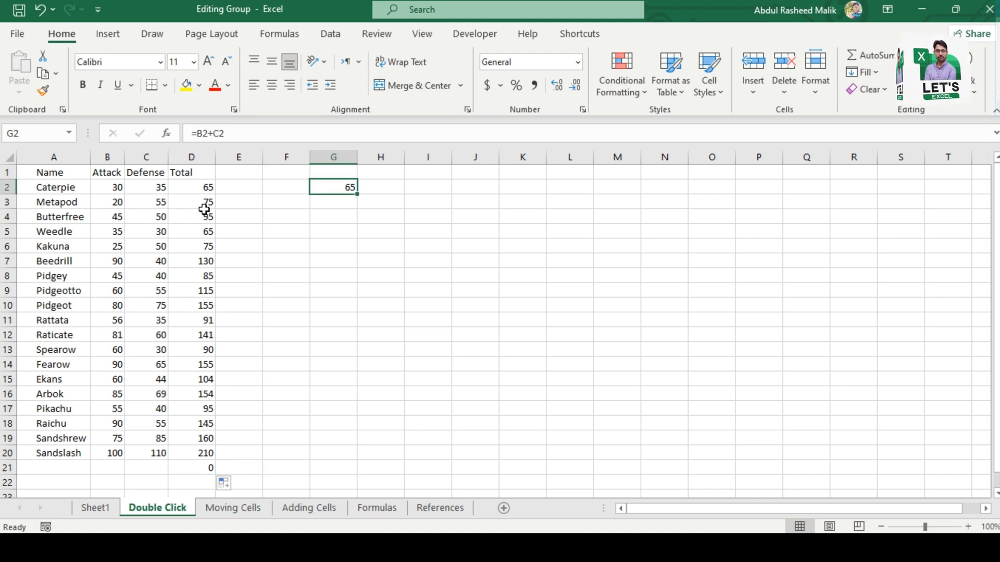
key("F2")
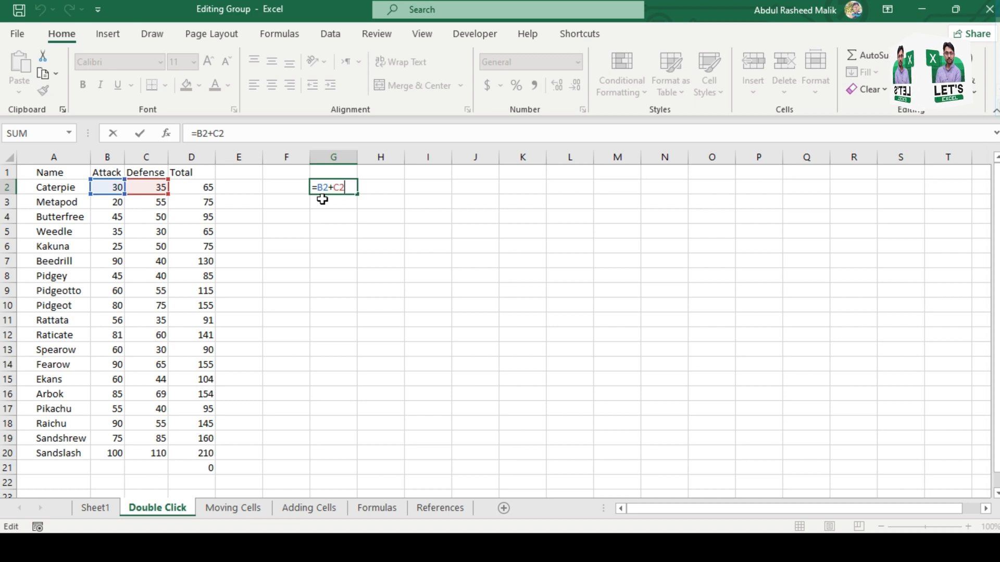
key("Return")
left_click(354, 190)
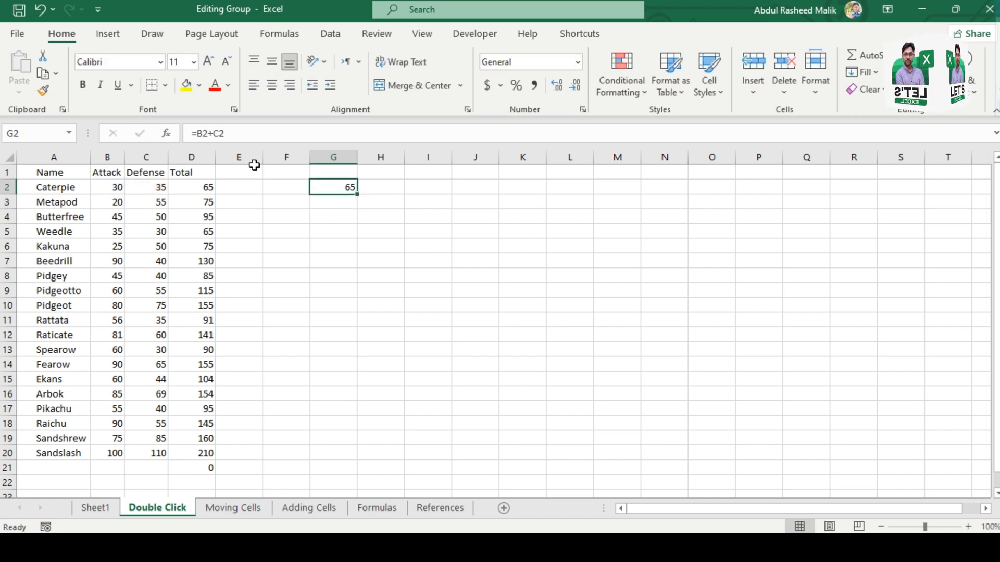
Step: Delete the empty columns E and F, and auto-fill the formula in E2 down to row 21 beside the Total column
left_click_drag(241, 157, 290, 159)
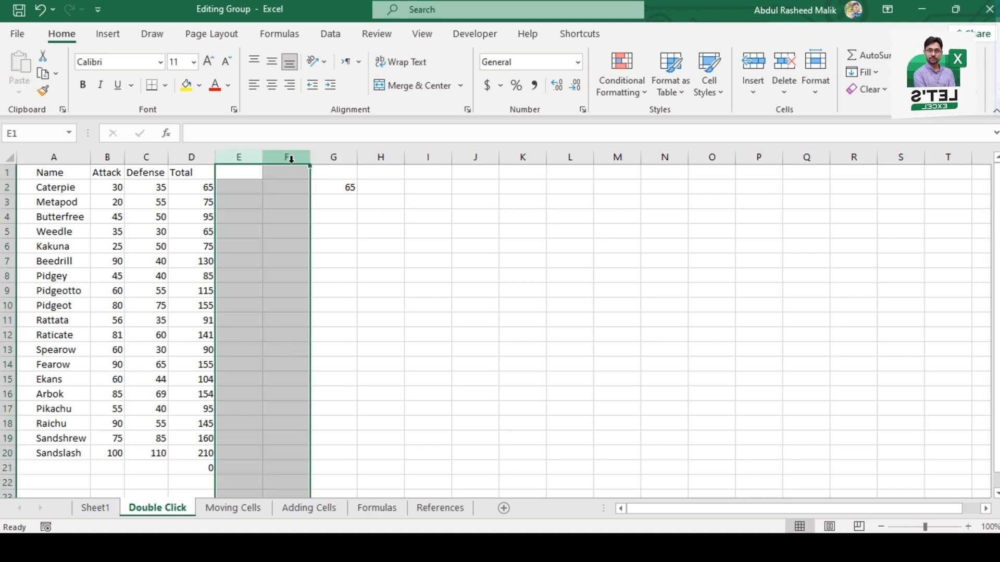
key("ctrl+minus")
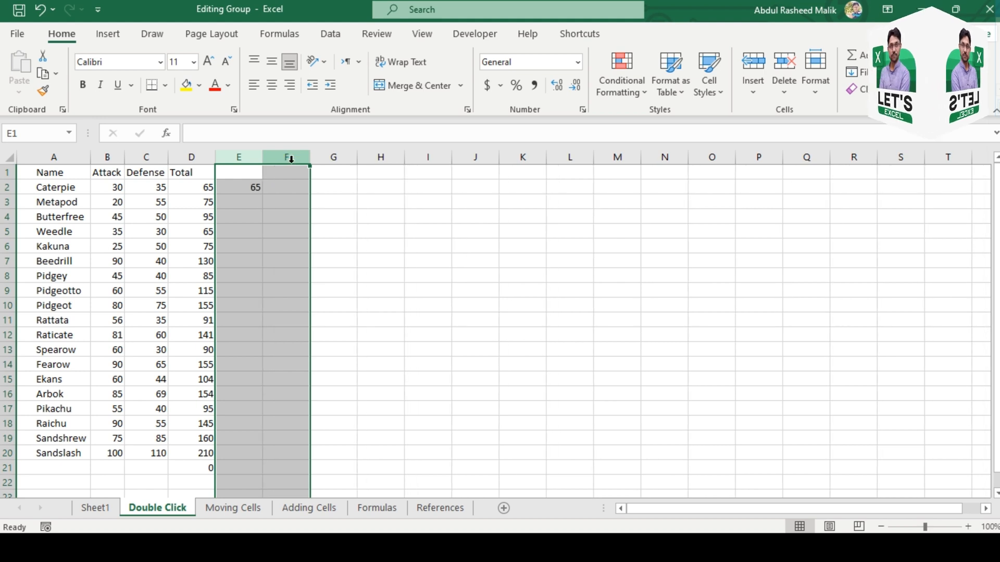
left_click(238, 188)
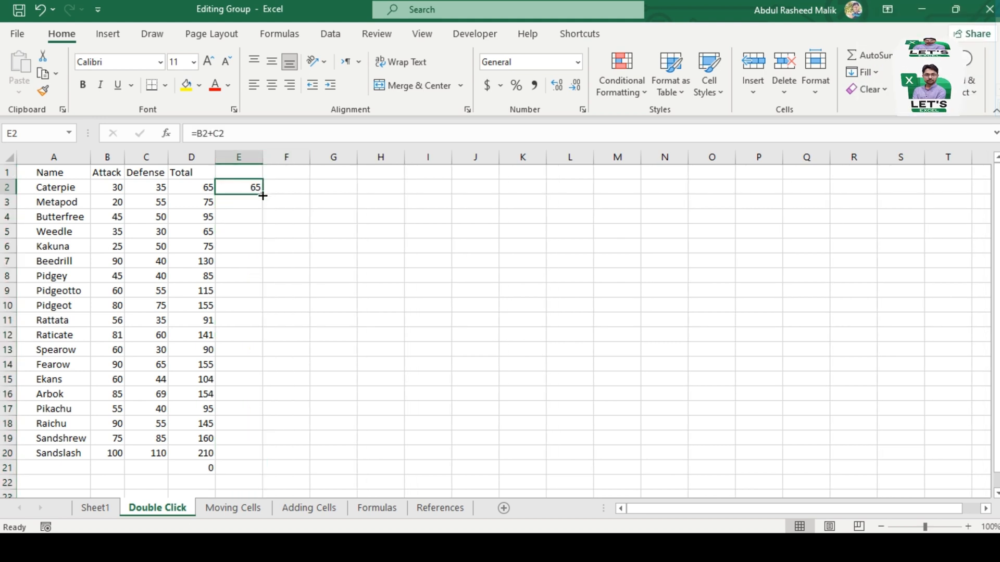
double_click(261, 193)
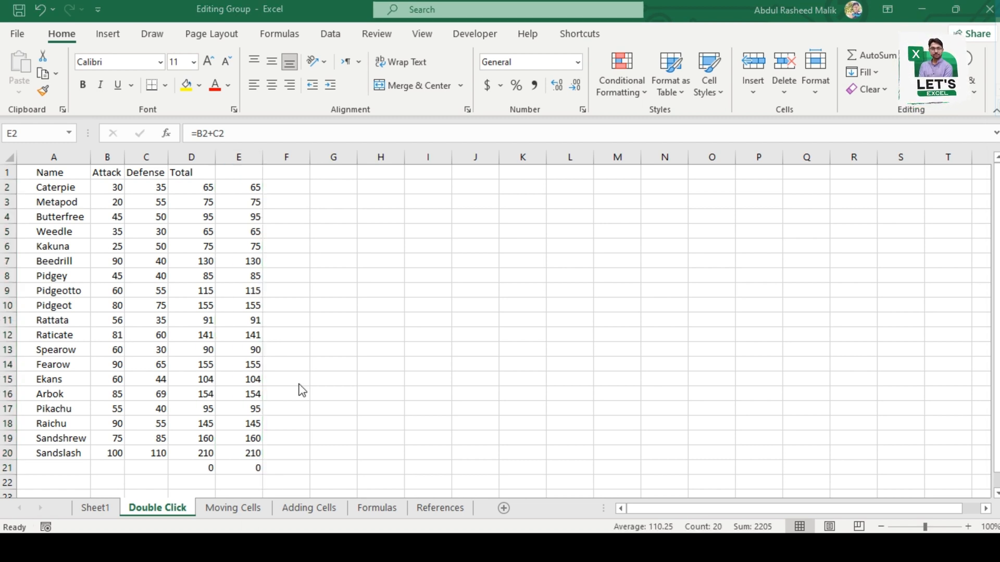
Step: Open the Moving Cells sheet and go to cell A1
left_click(234, 508)
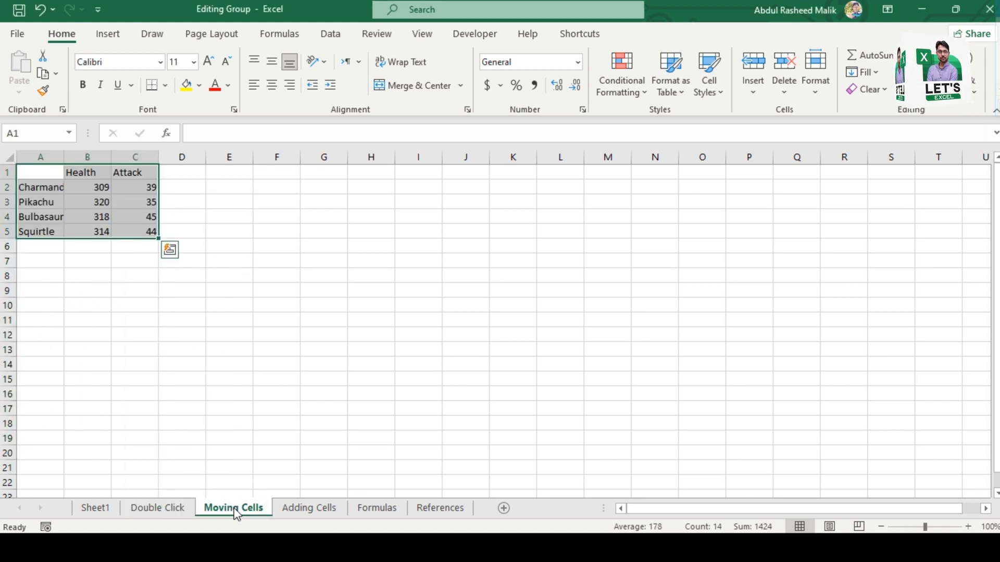
key("ctrl+Home")
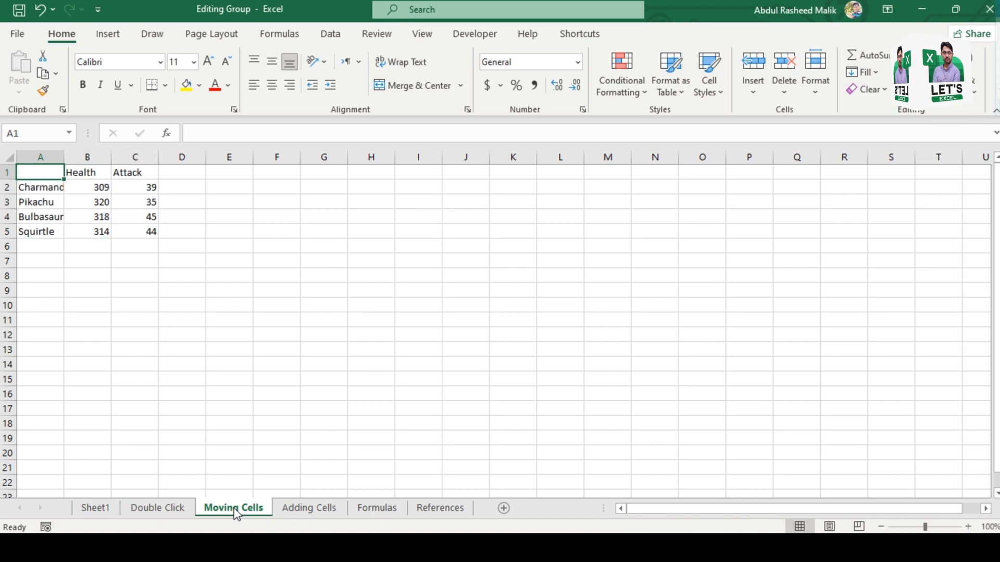
Step: Cut the table A1:C5 and paste it at J3, then undo the move
key("shift+Right")
key("shift+Down")
key("shift+Right")
key("shift+Down")
key("shift+Down")
key("shift+Down")
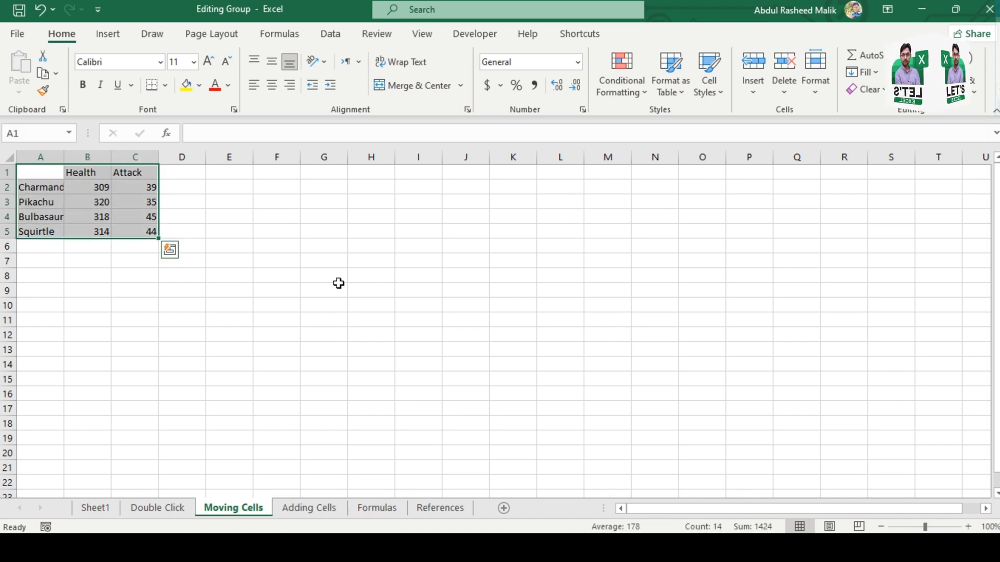
key("ctrl+x")
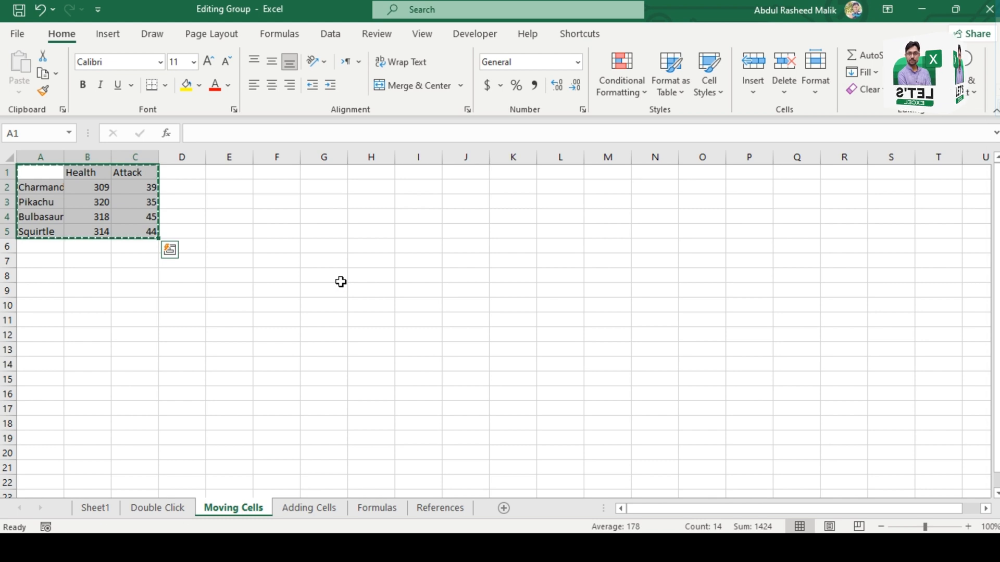
left_click(465, 199)
key("ctrl+v")
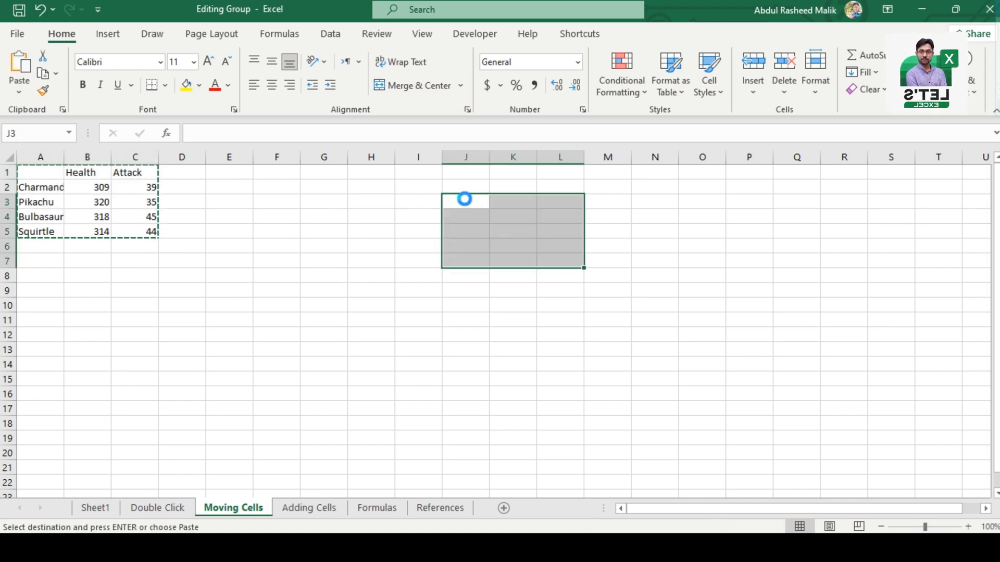
key("ctrl+z")
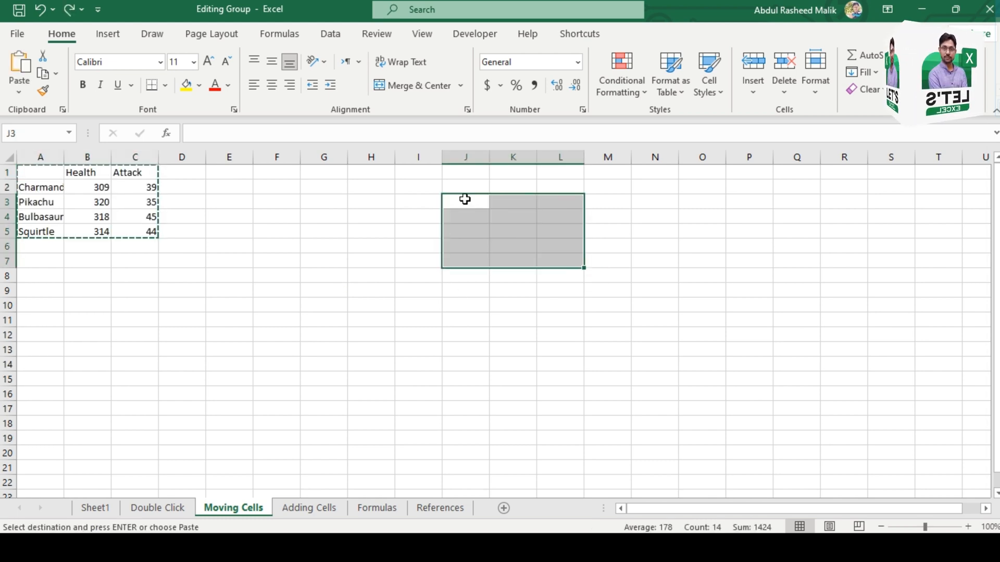
Step: Copy the table A1:C5 and paste it at E10, then undo the paste
left_click(41, 171)
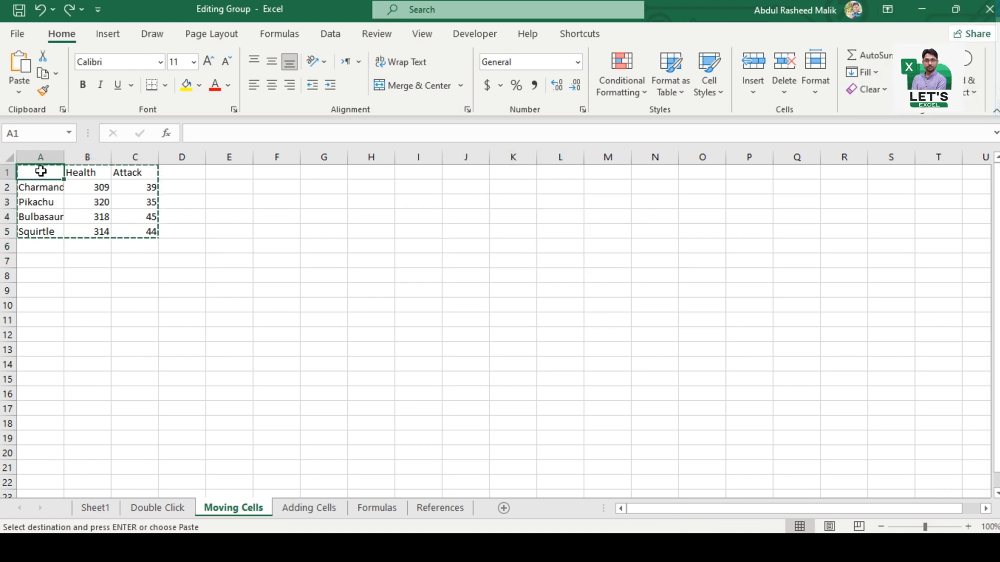
key("shift+Right")
key("shift+Down")
key("shift+Right")
key("shift+Down")
key("shift+Down")
key("shift+Down")
key("ctrl+c")
key("Right")
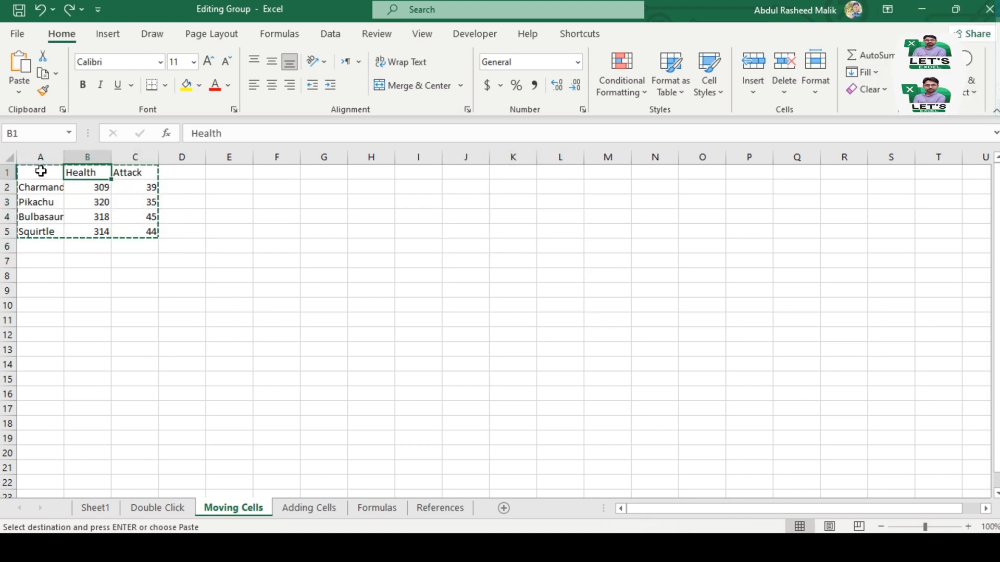
left_click(234, 298)
key("ctrl+v")
key("ctrl+z")
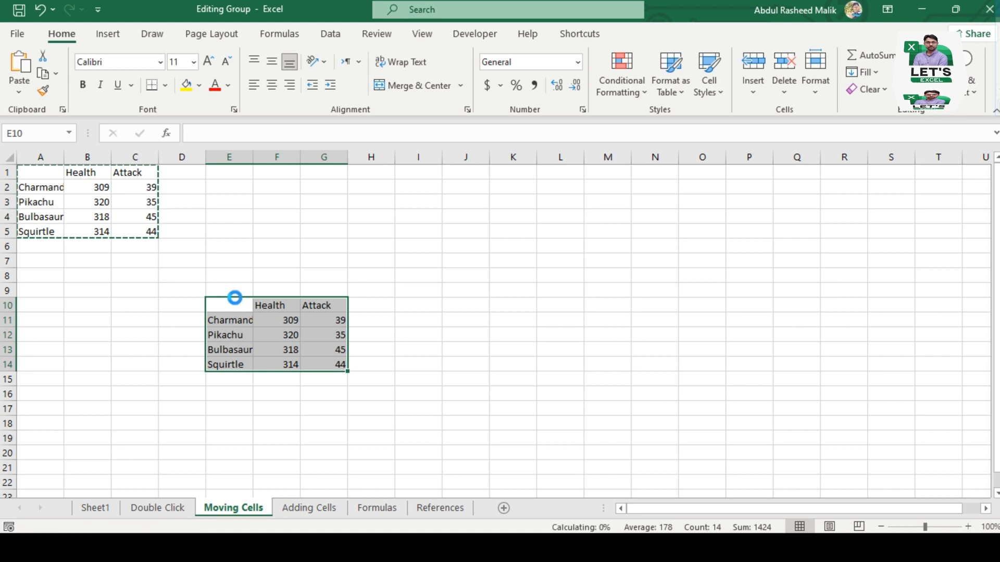
key("Home")
key("ctrl+Up")
key("Up")
key("Up")
key("Up")
key("Up")
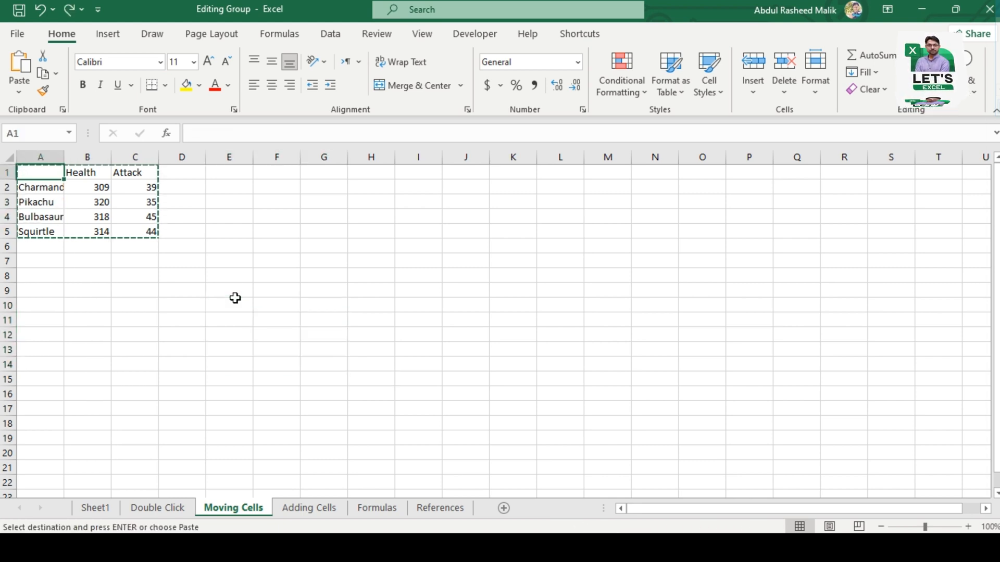
key("shift+Right")
key("shift+Down")
key("shift+Right")
key("shift+Down")
key("shift+Down")
key("shift+Down")
key("ctrl+shift+Down")
key("Escape")
key("ctrl+Home")
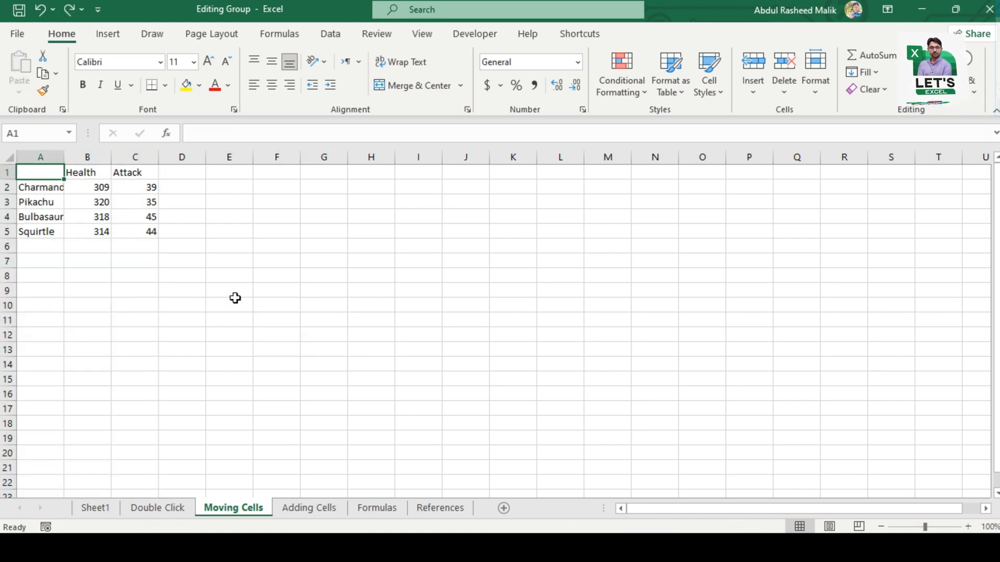
Step: Move the table A1:C5 to J10, and reposition it one row higher so it starts at J9
key("shift+Right")
key("shift+Down")
key("shift+Down")
key("shift+Down")
key("shift+Down")
key("shift+Right")
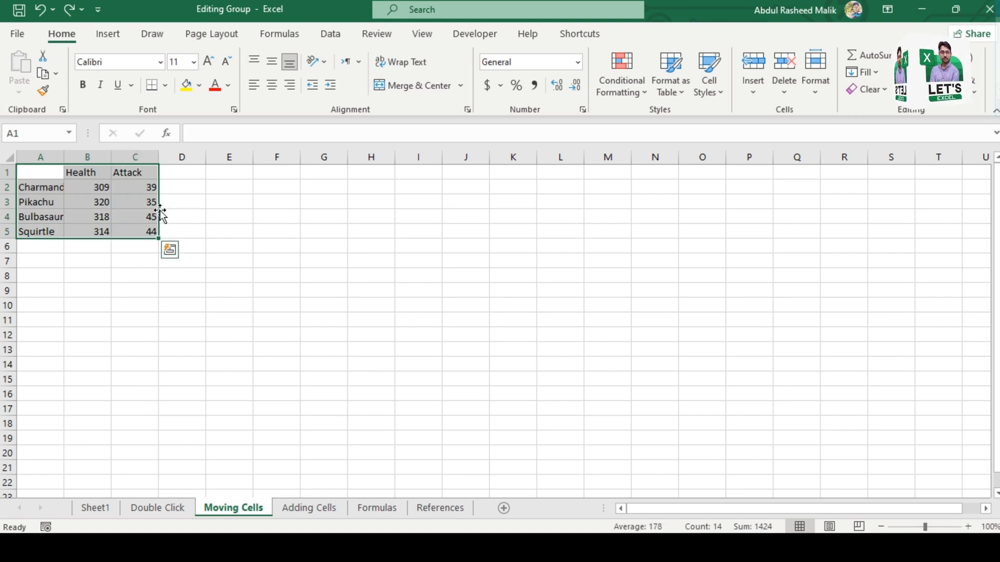
left_click_drag(161, 214, 557, 352)
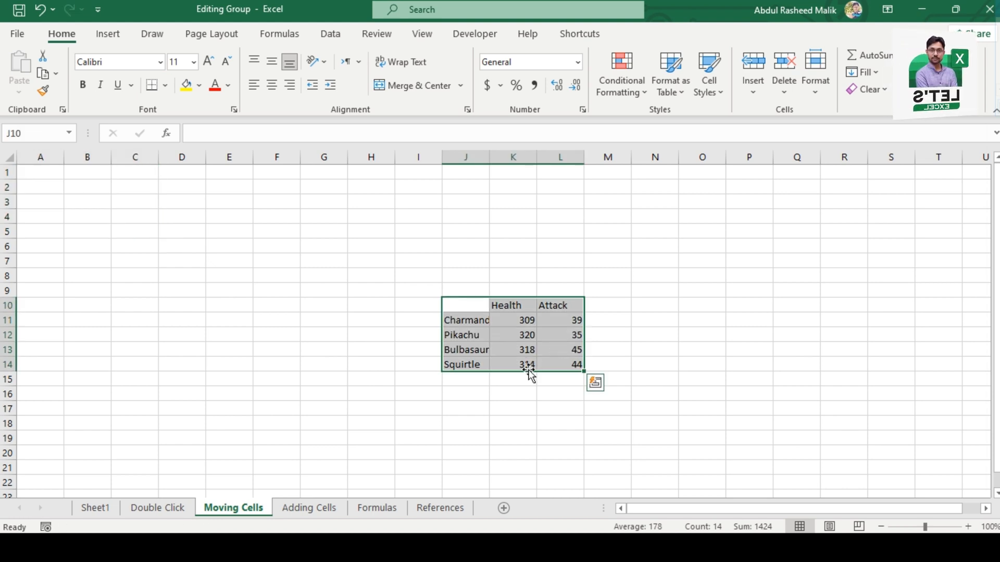
left_click_drag(530, 371, 513, 242)
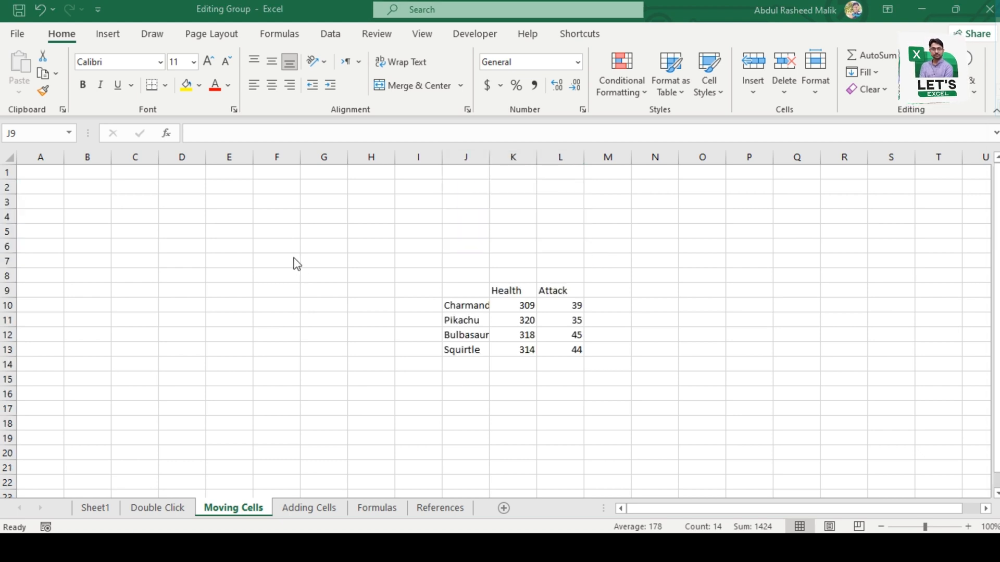
Step: Open the Adding Cells sheet and select the whole Health column (column B)
left_click(308, 509)
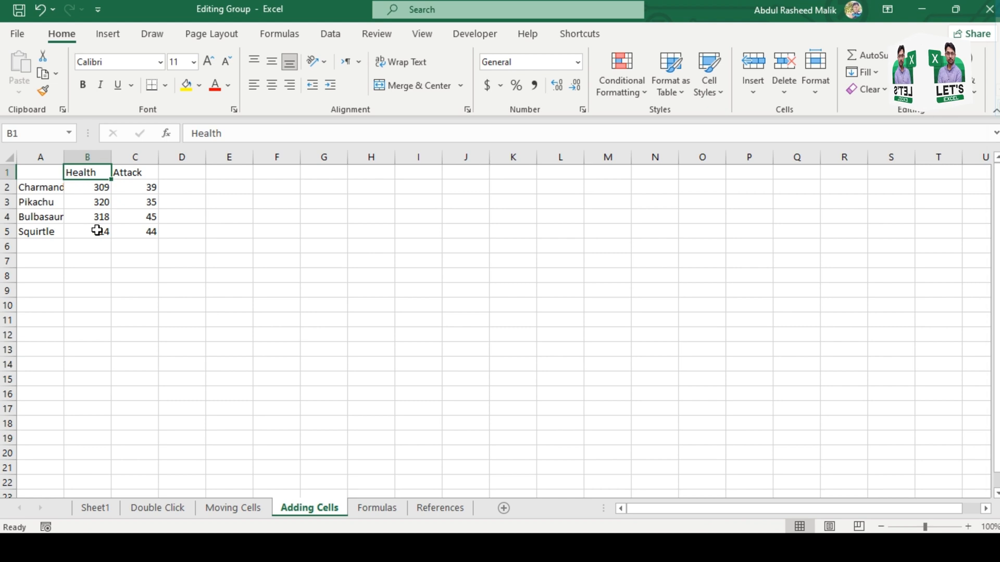
left_click(100, 154)
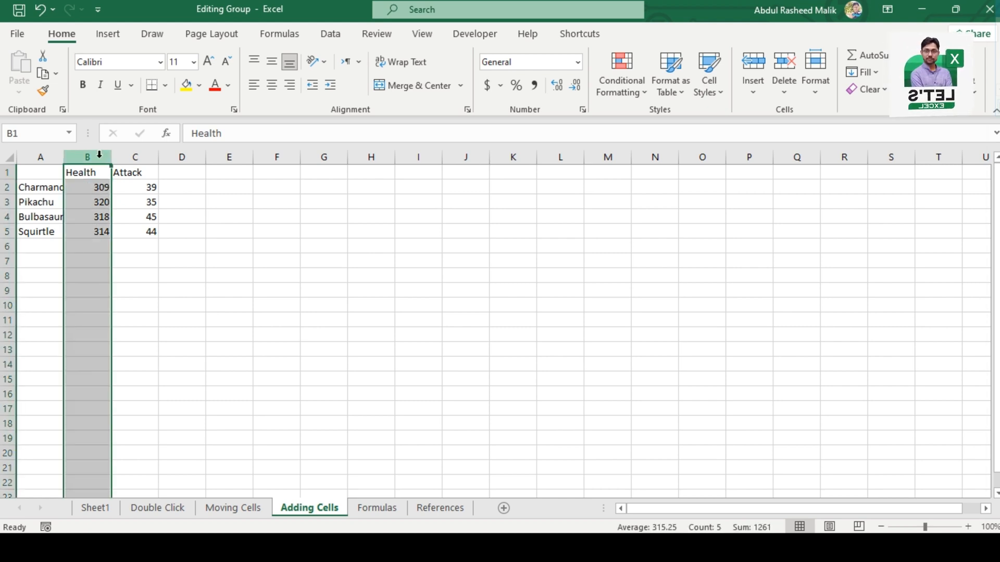
left_click(84, 202)
left_click(84, 158)
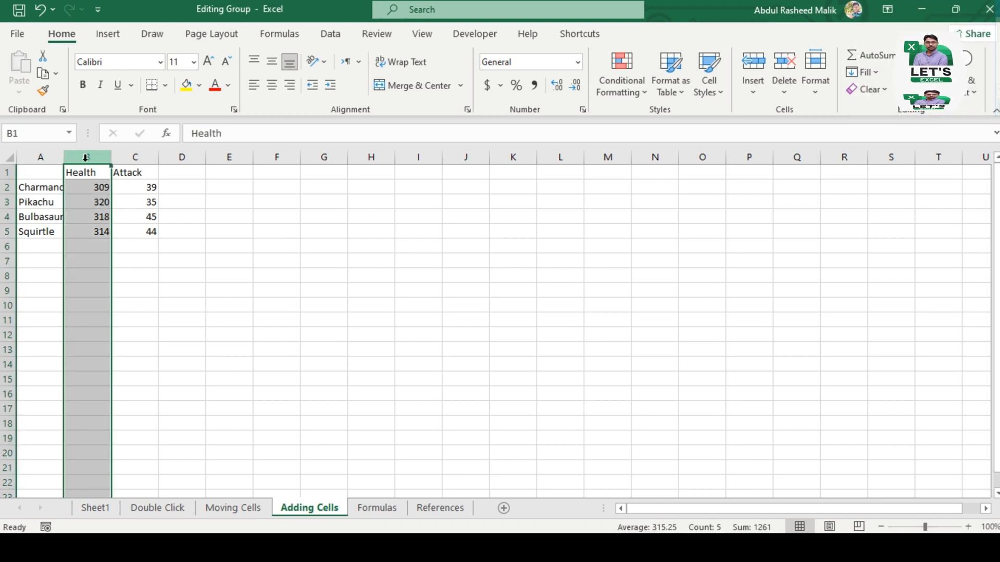
Step: Insert a blank sheet column before the Health column, undo it, and insert the column again
key("alt+h")
key("i")
key("c")
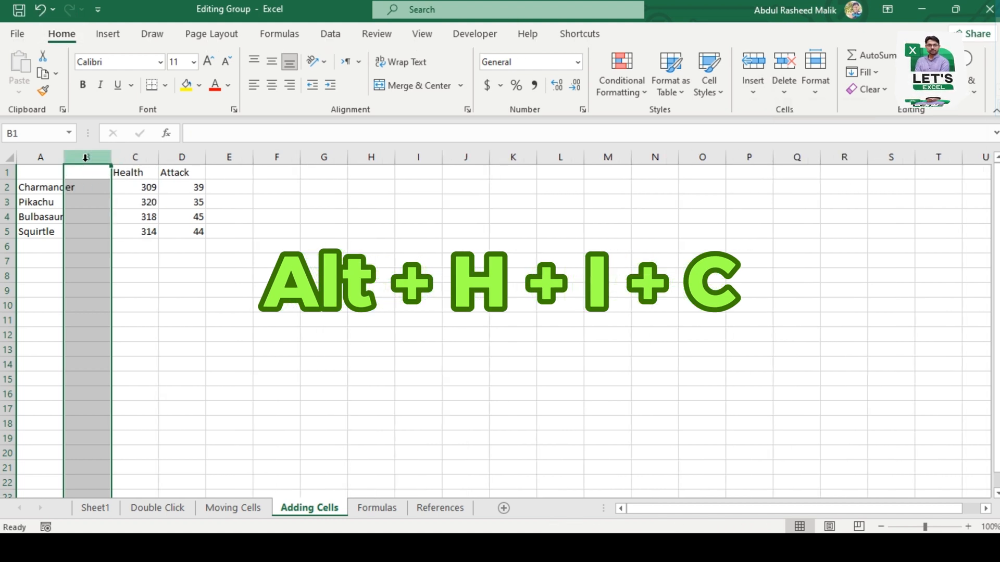
key("ctrl+z")
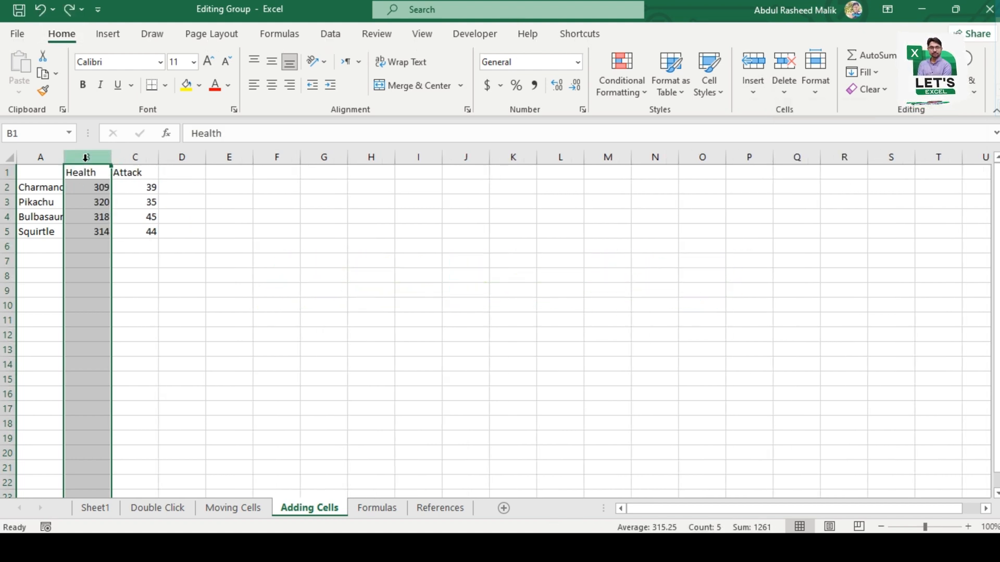
left_click(754, 94)
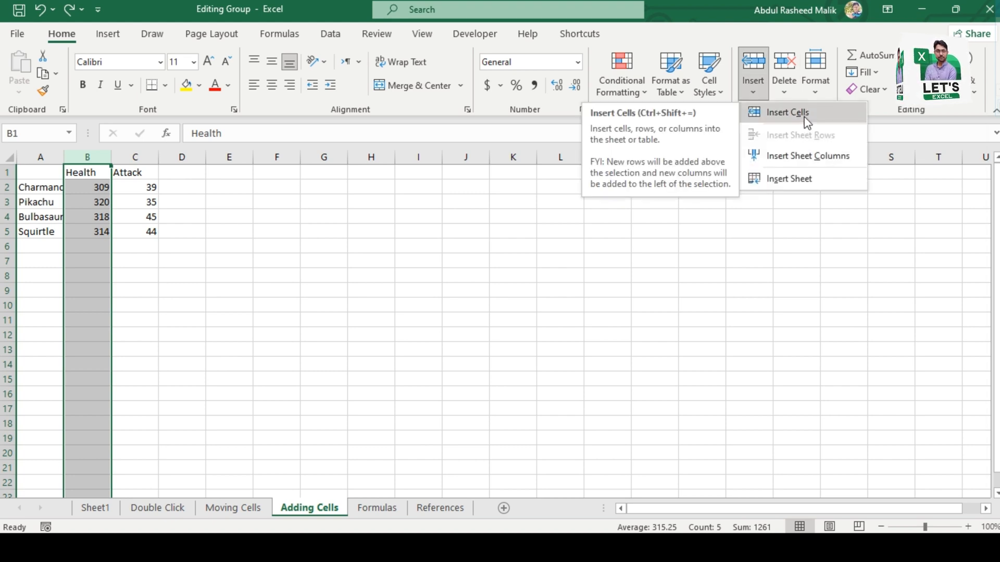
left_click(805, 155)
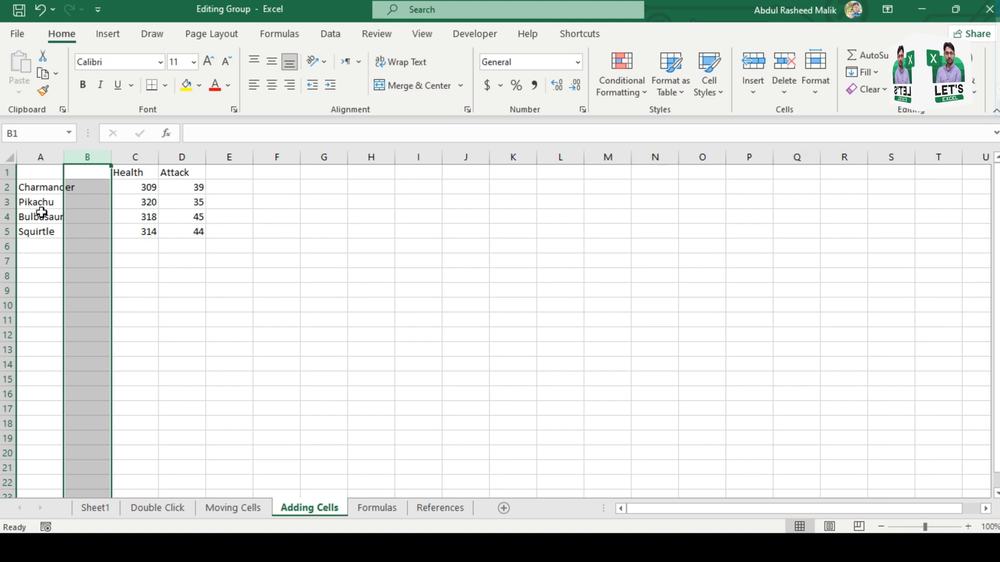
Step: Insert a blank sheet row above the Bulbasaur row, undo it, and insert the row again
left_click(5, 217)
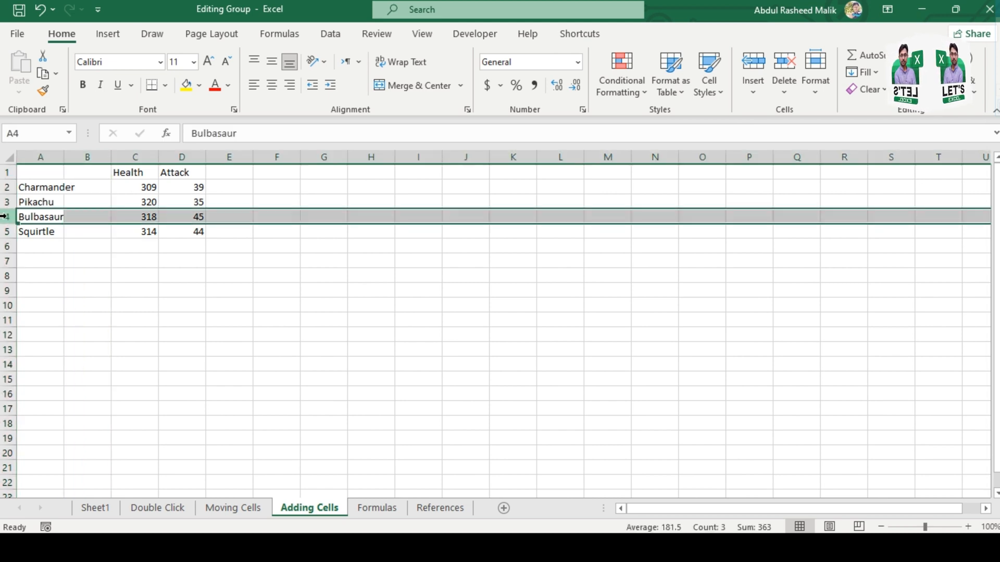
key("alt+h")
key("i")
key("r")
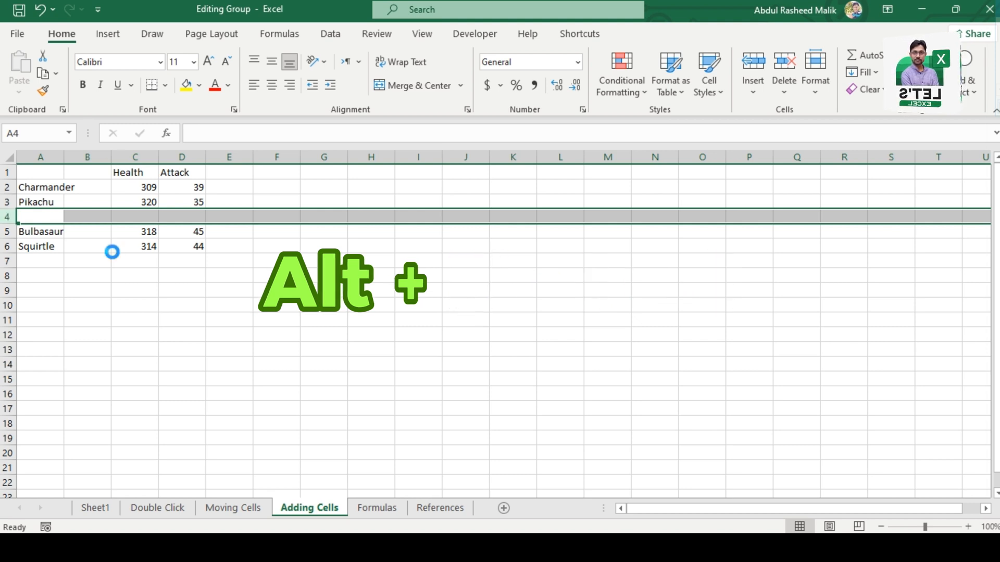
key("ctrl+minus")
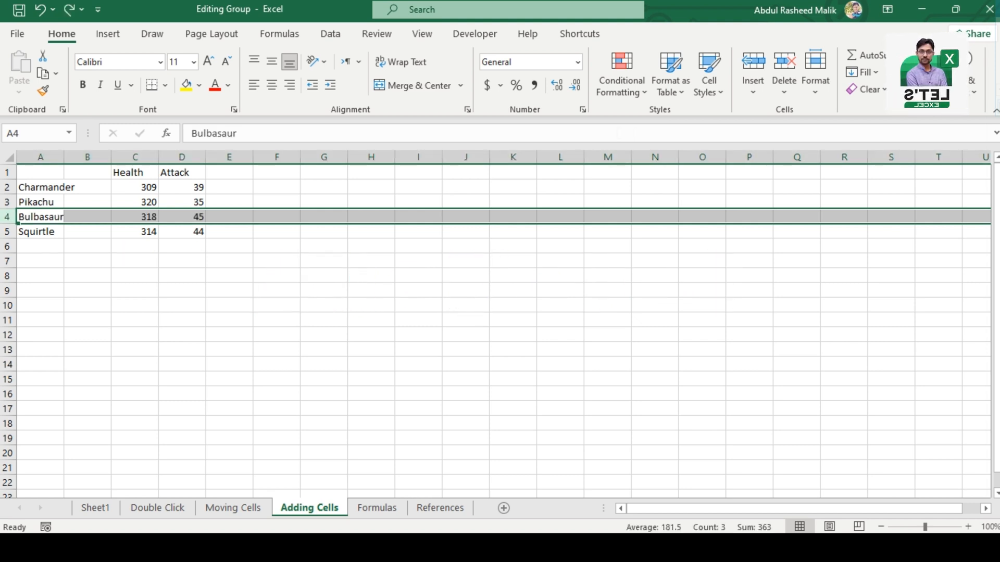
left_click(752, 92)
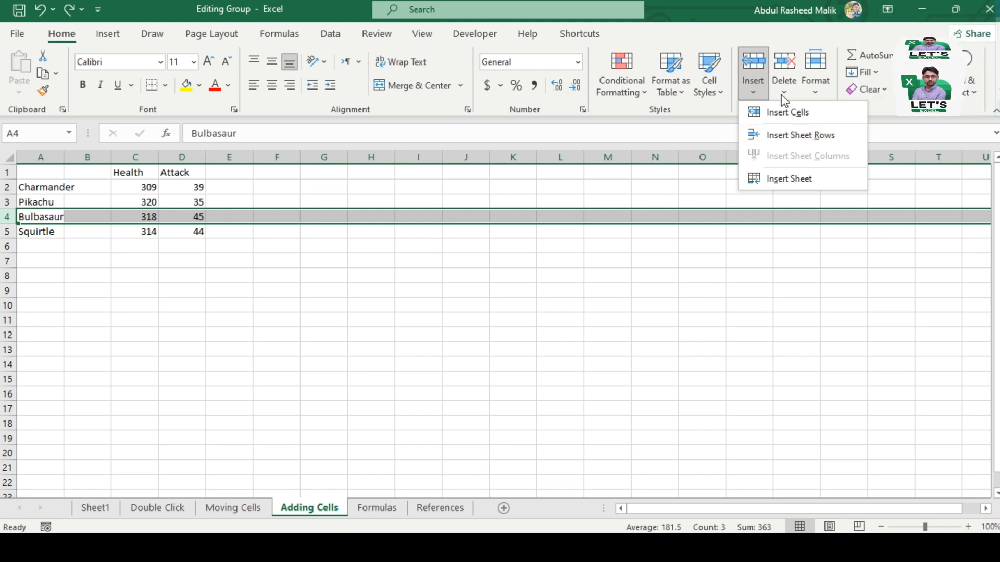
left_click(796, 139)
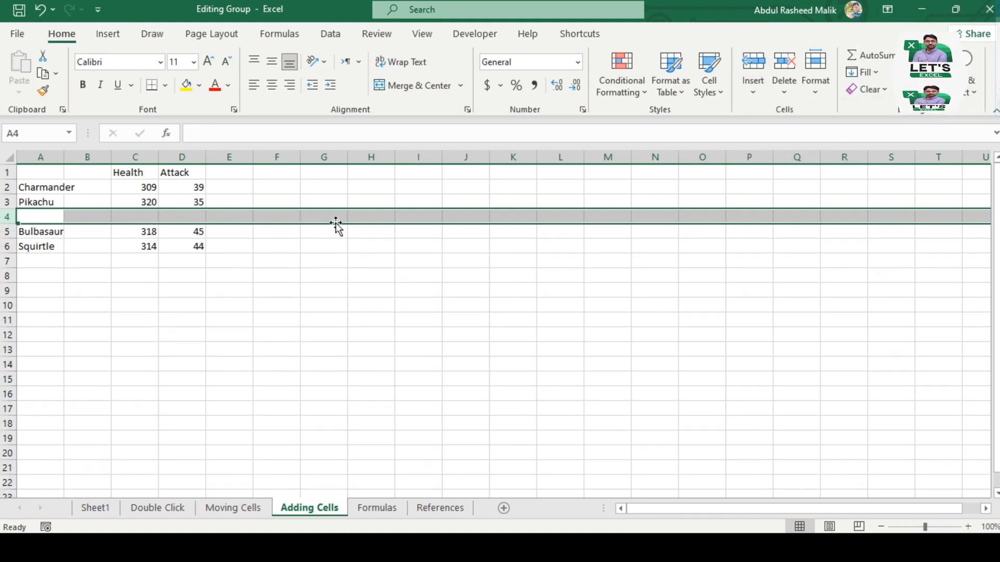
Step: Insert a blank cell at C5 with the Shift cells down option, and undo the insertion
left_click(154, 232)
key("ctrl+shift+plus")
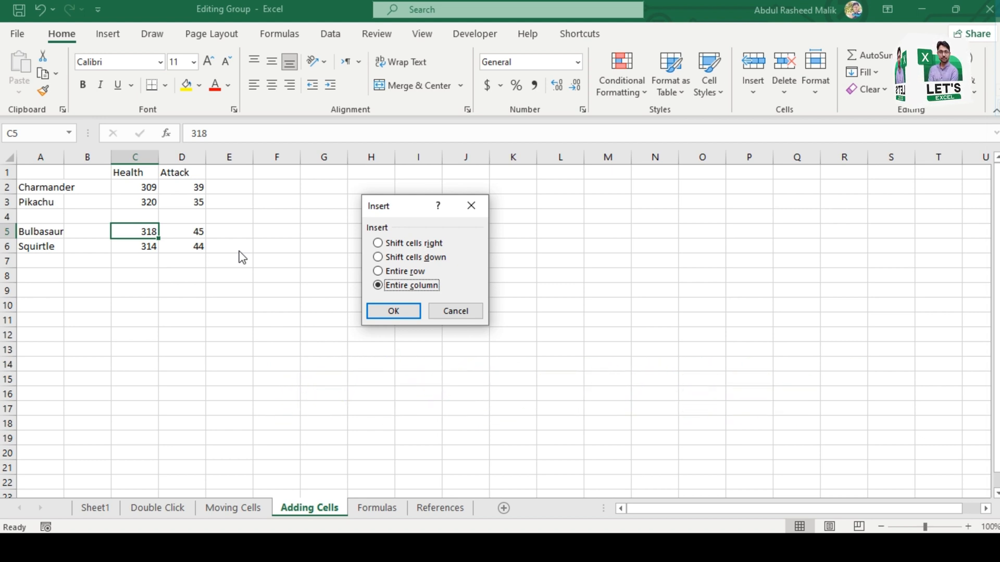
left_click(378, 258)
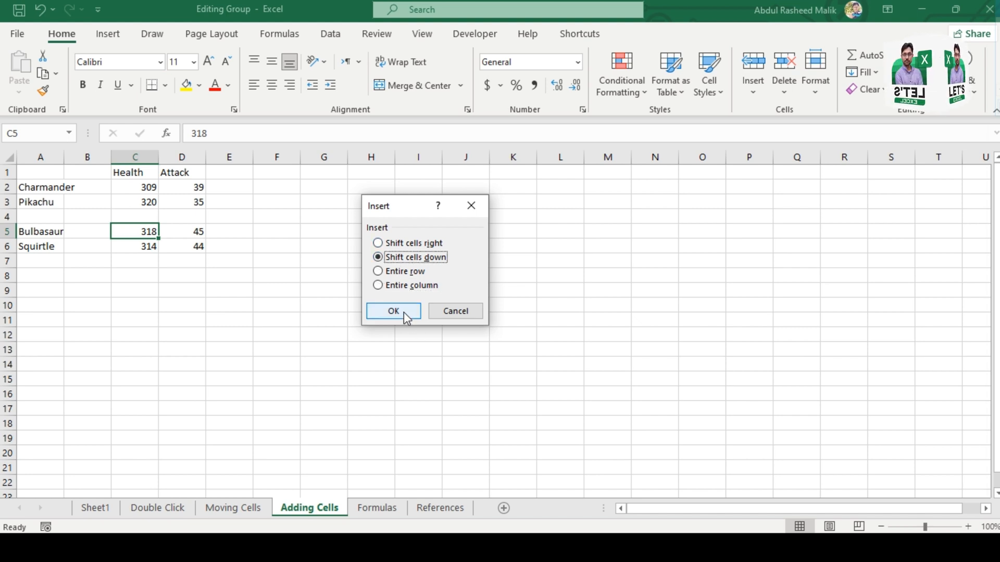
left_click(404, 311)
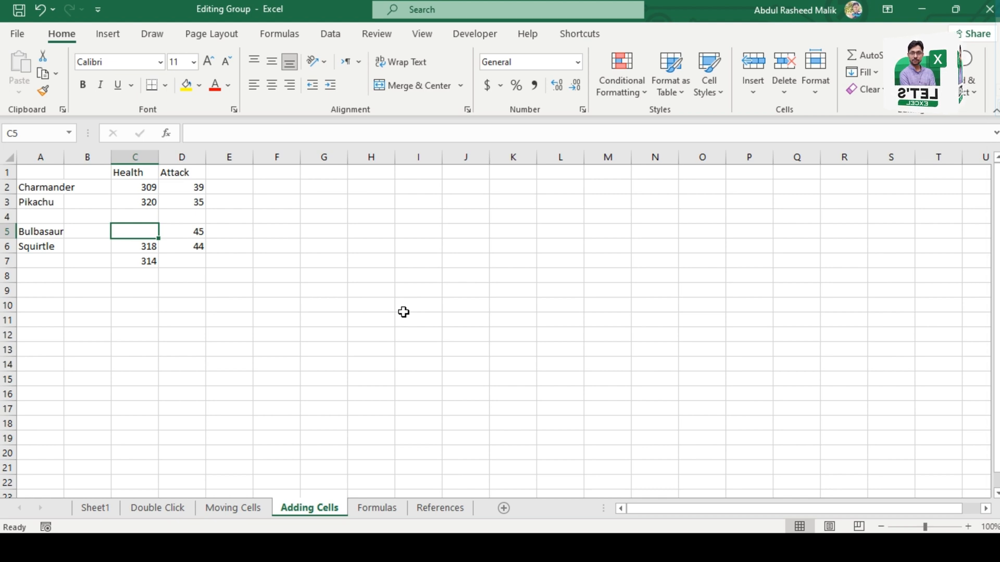
key("ctrl+z")
Step: Insert two blank sheet columns before the Health column, and undo both insertions
key("alt")
key("h")
key("i")
key("c")
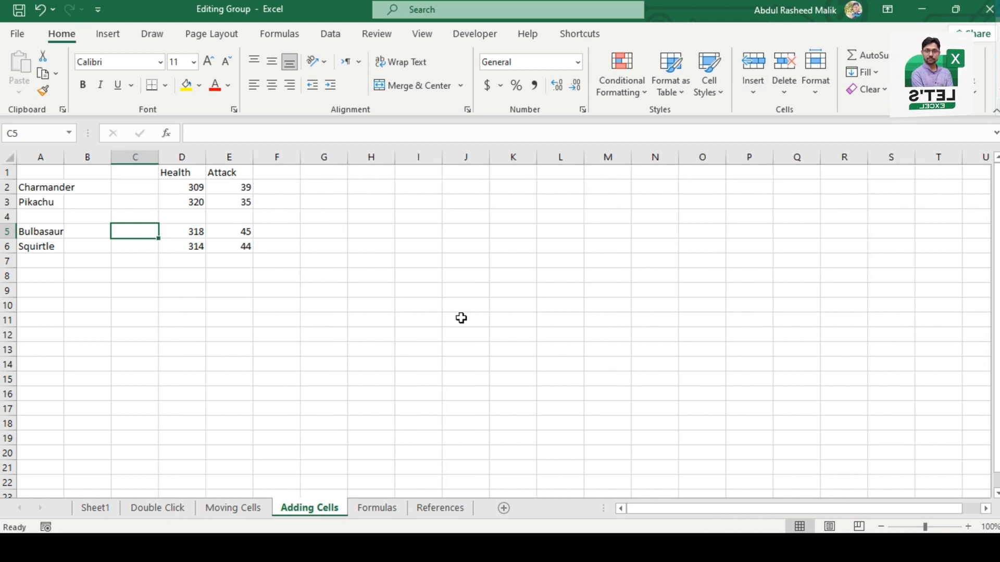
key("alt")
key("h")
key("i")
key("c")
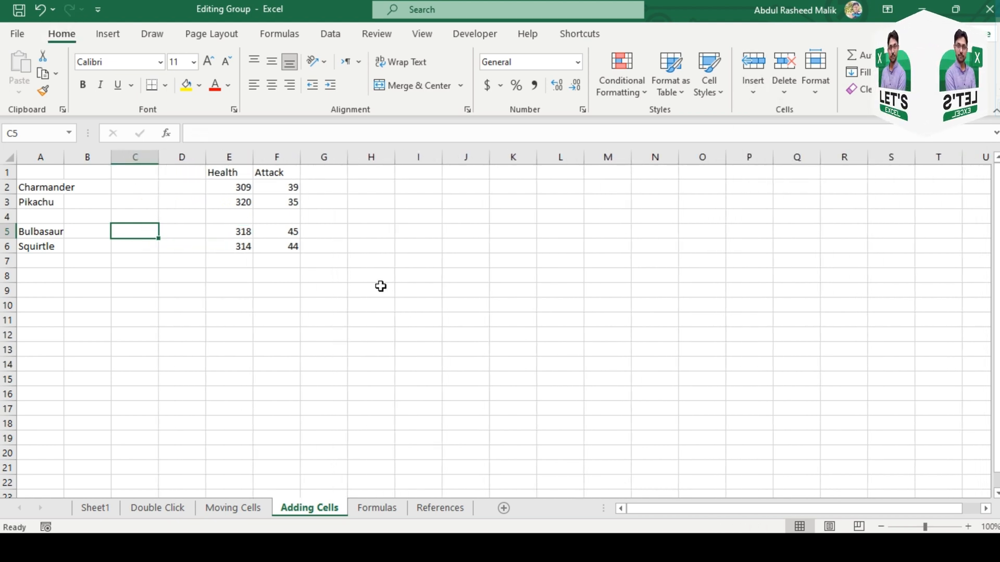
key("ctrl+z")
key("ctrl+z")
Step: Insert a blank cell at C5 with the Shift cells right option
key("alt")
key("h")
key("i")
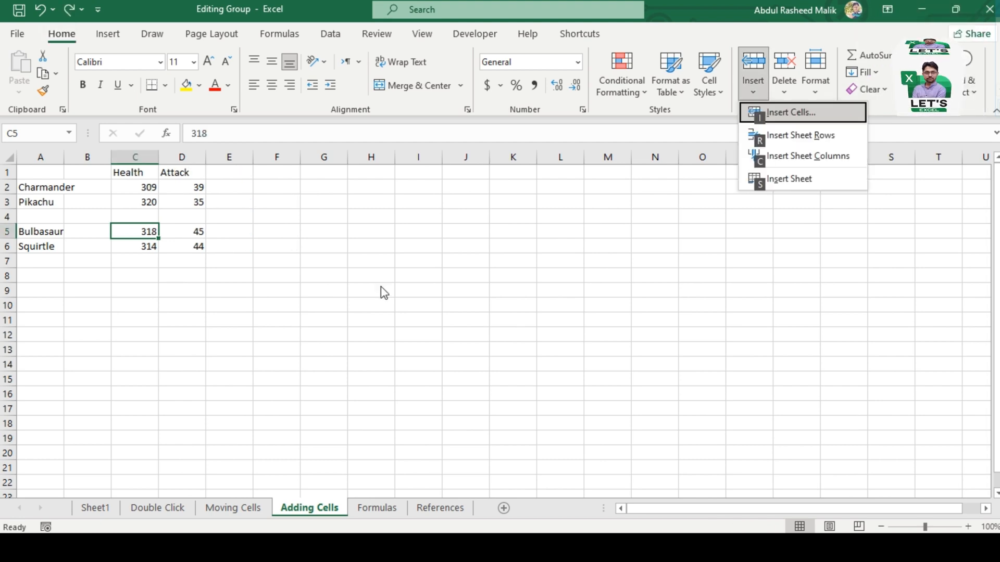
key("i")
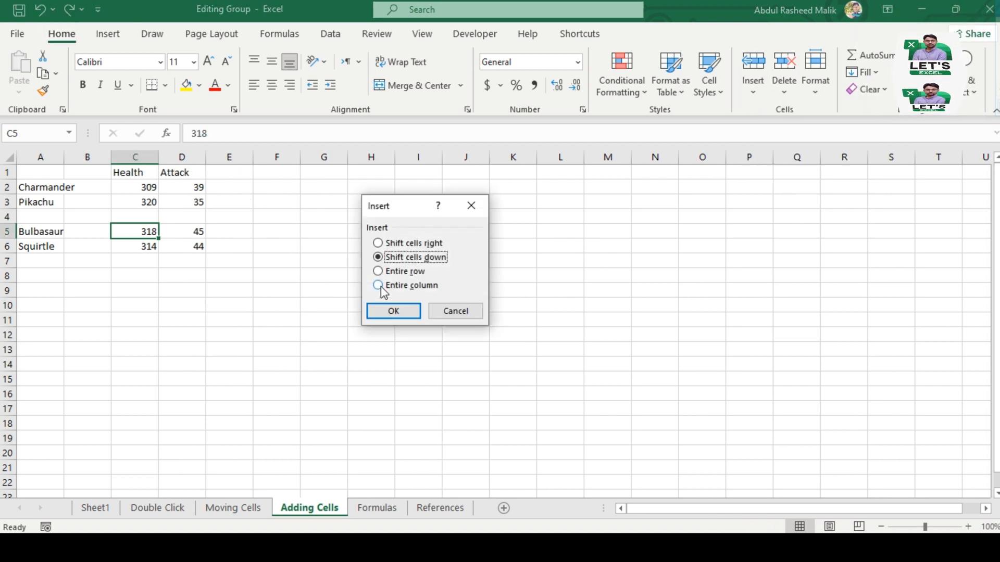
left_click(391, 243)
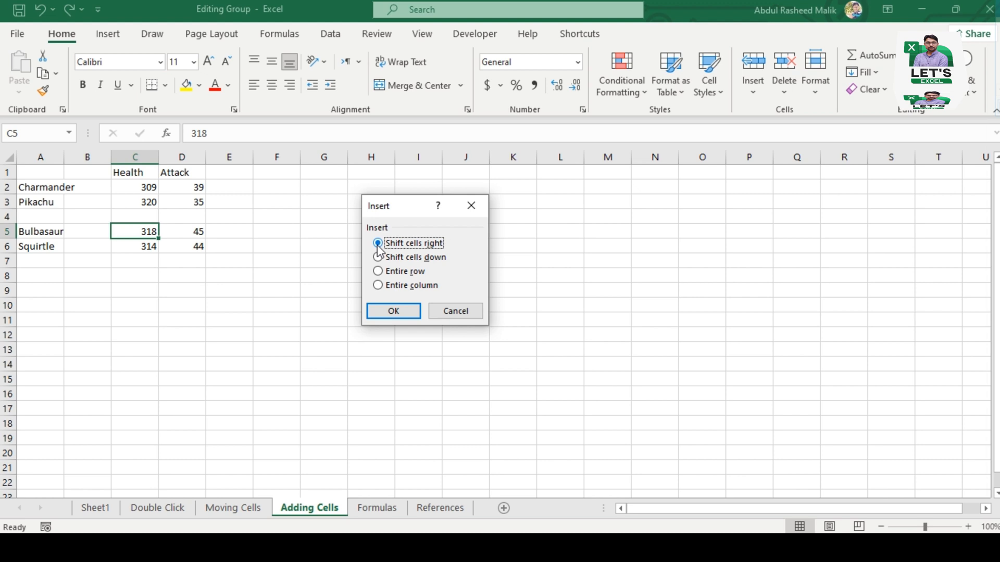
left_click(408, 314)
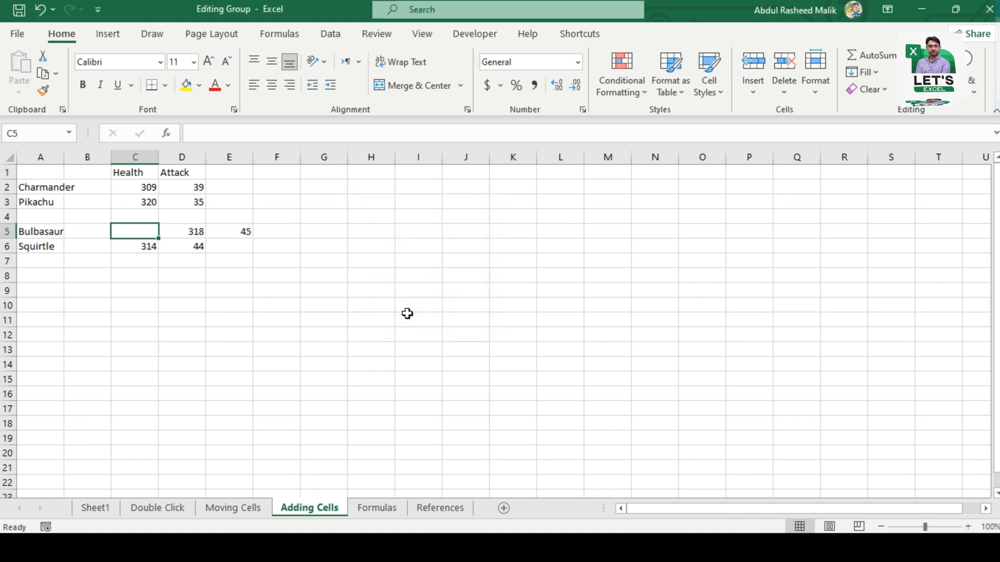
Step: Insert a blank row above the Bulbasaur row from cell C5 with the Entire row option
key("alt")
key("h")
key("i")
key("i")
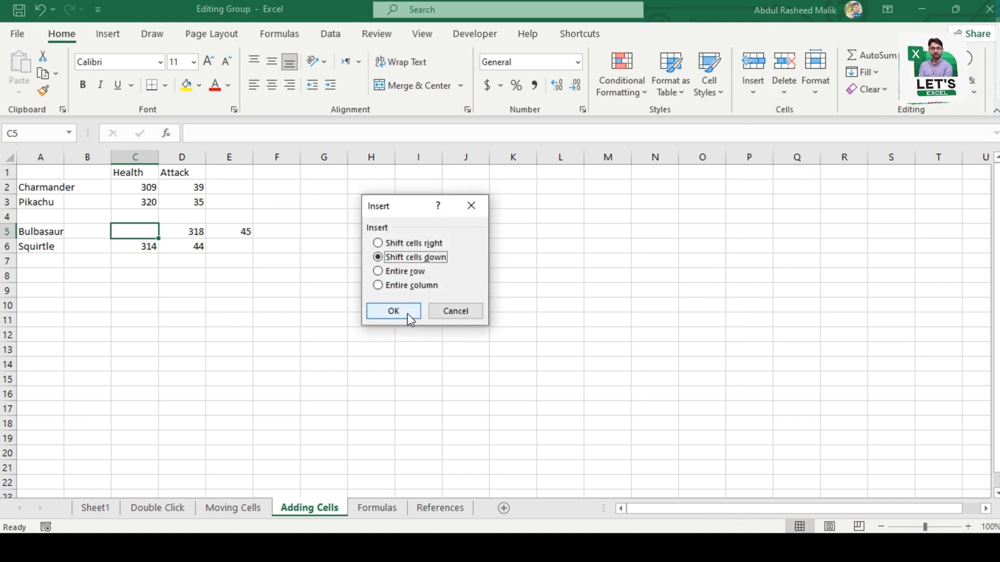
left_click(378, 271)
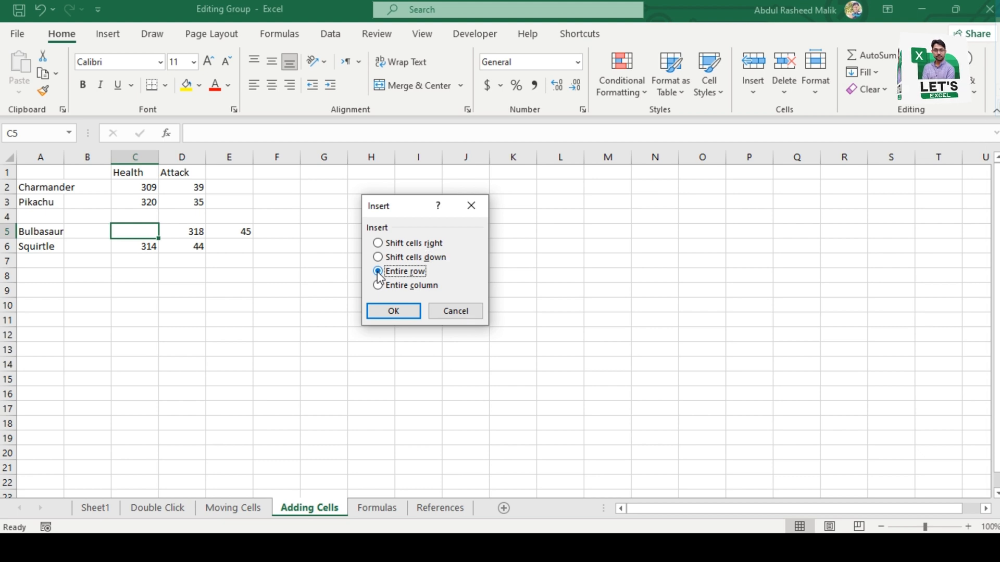
left_click(402, 312)
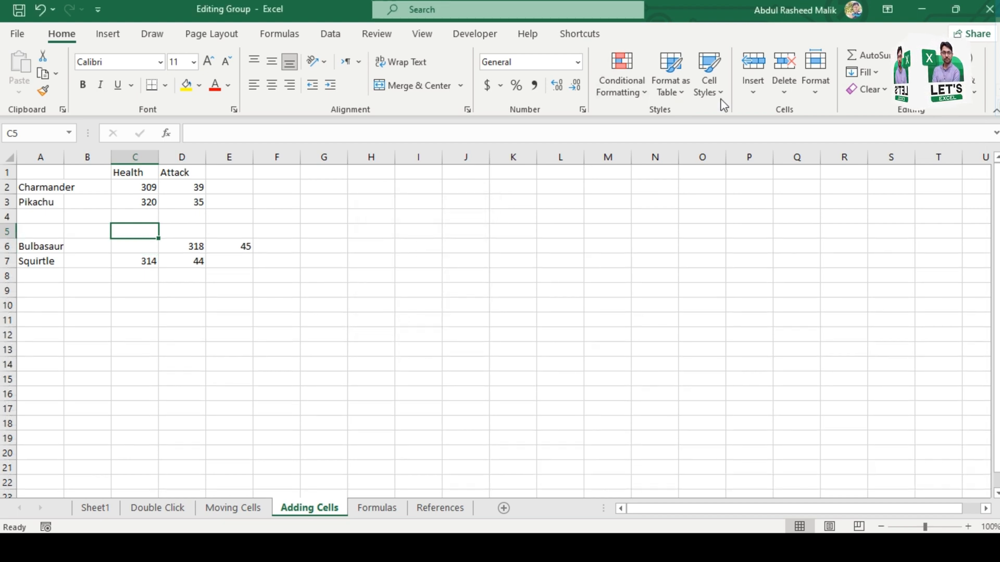
Step: Insert a cell at C5 in the blank row above Bulbasaur, using the Shift cells right option
left_click(752, 93)
left_click(781, 116)
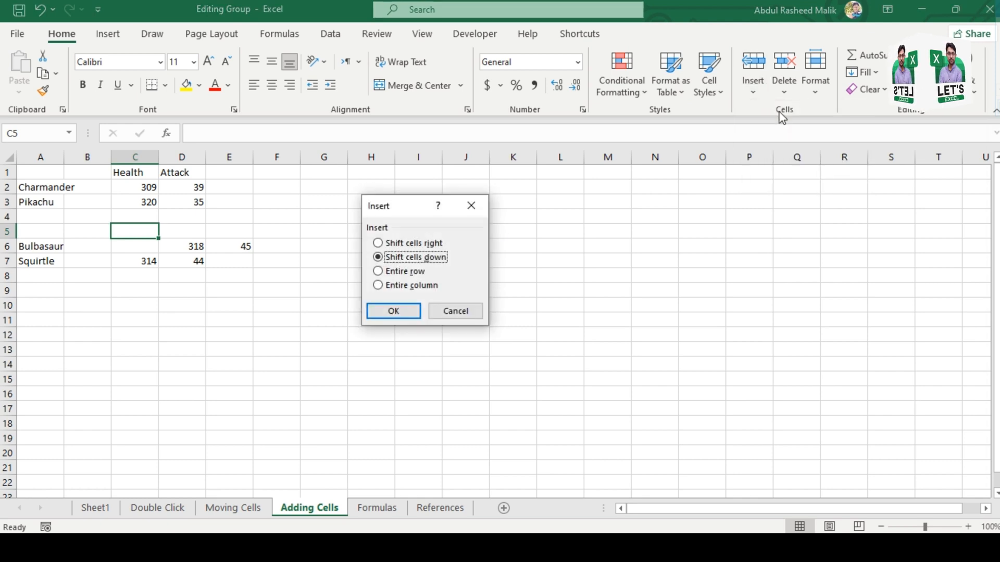
left_click(379, 243)
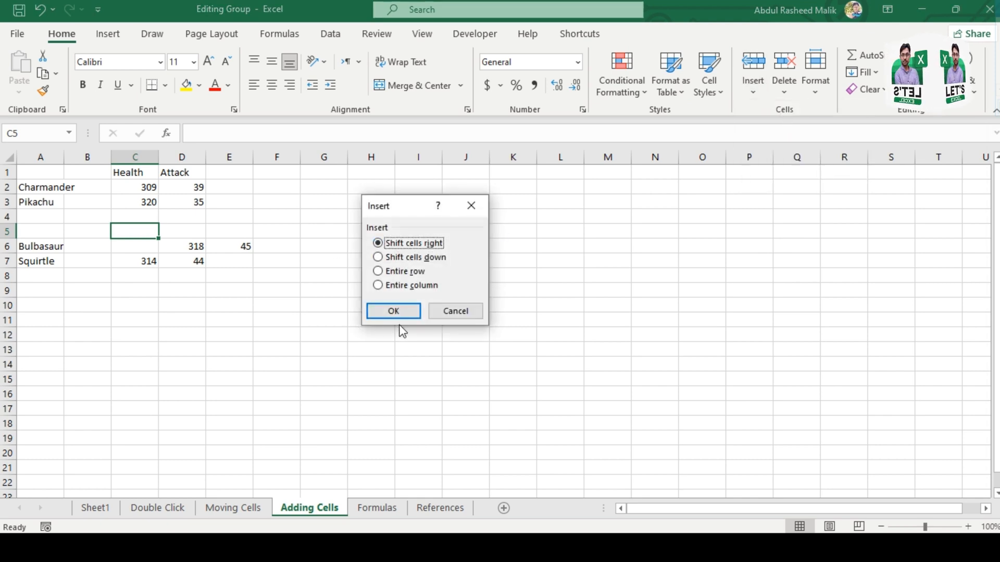
left_click(393, 311)
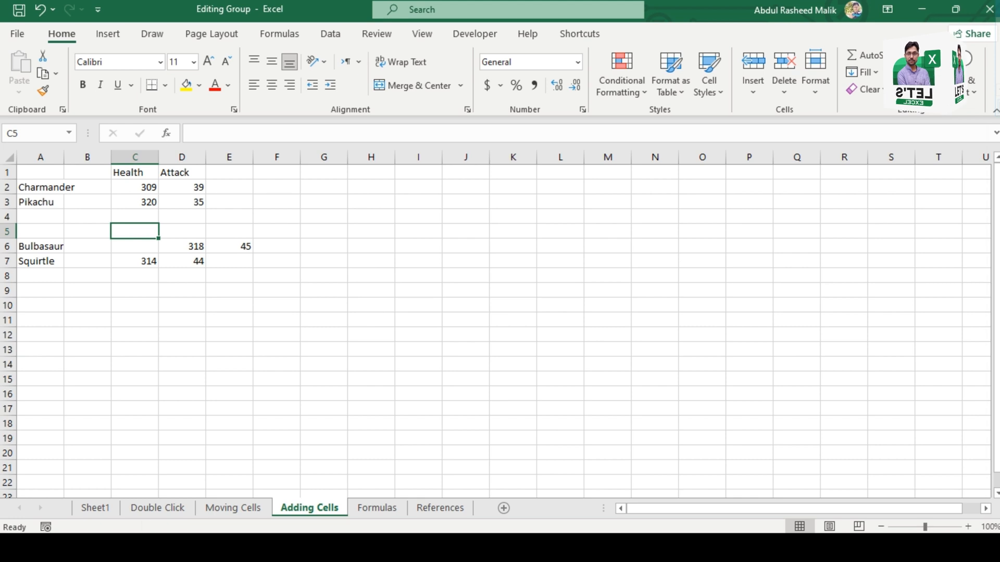
Step: Delete the blank cell C6 in the Bulbasaur row with the Shift cells left option
left_click(125, 547)
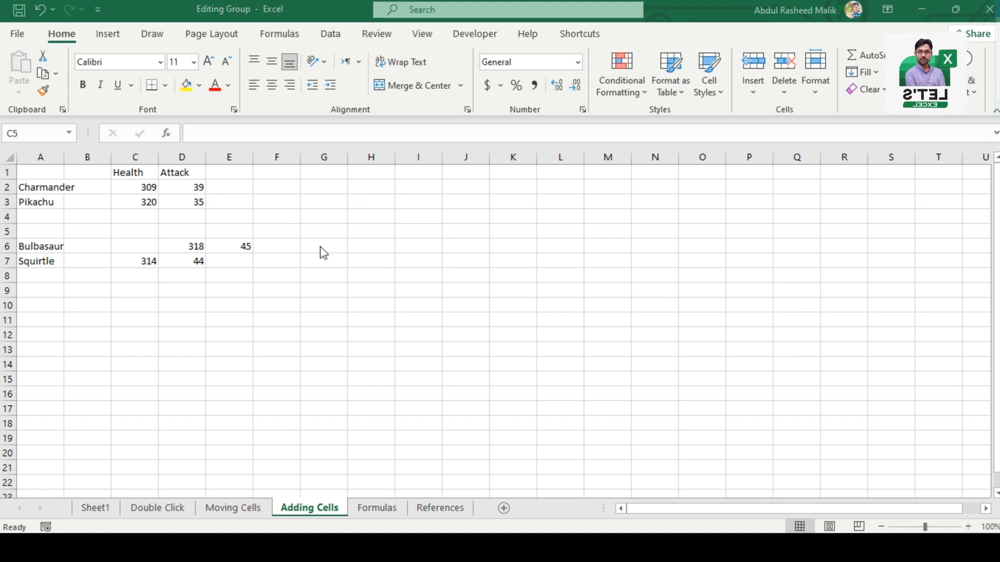
left_click(136, 245)
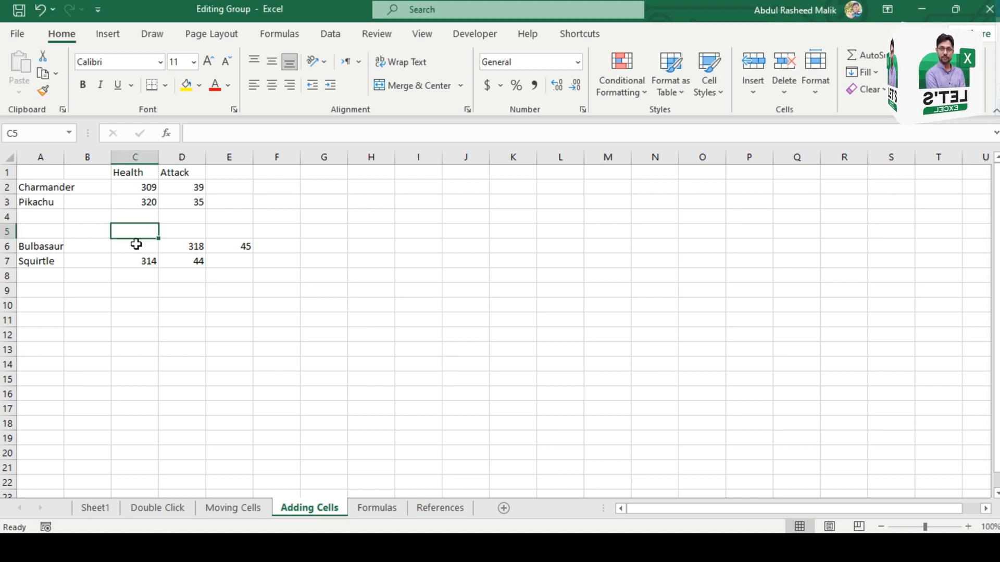
left_click(136, 245)
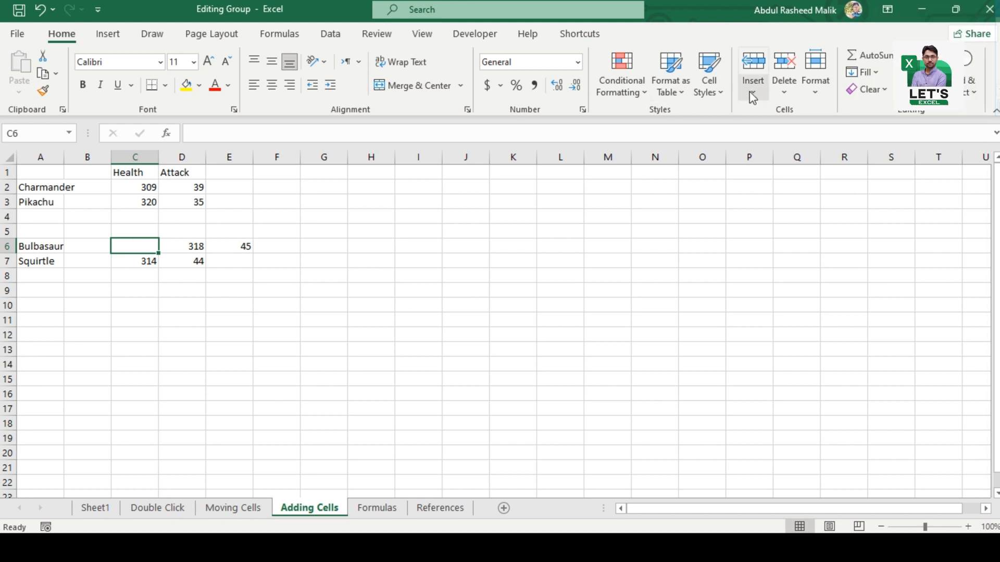
left_click(784, 91)
left_click(807, 110)
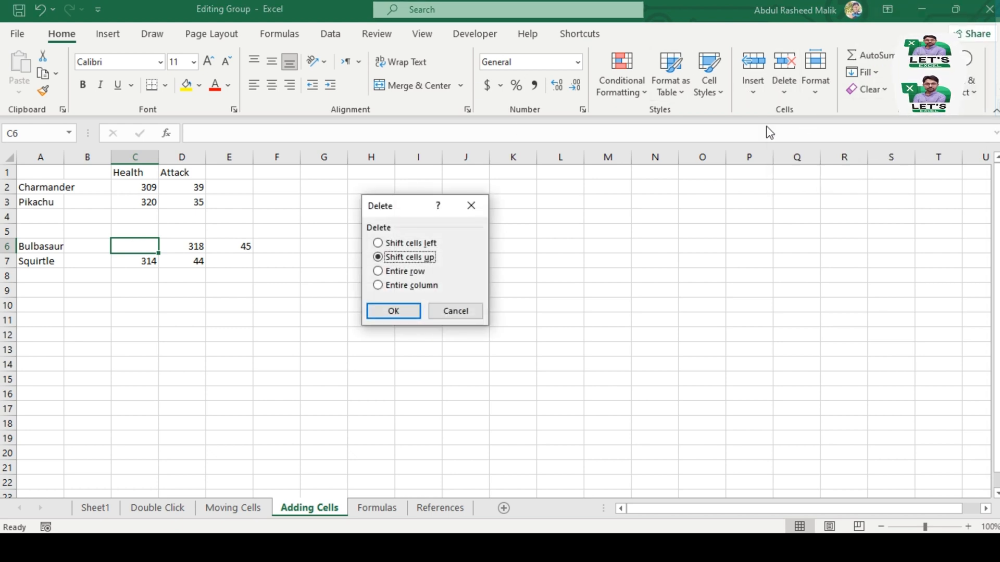
left_click(392, 244)
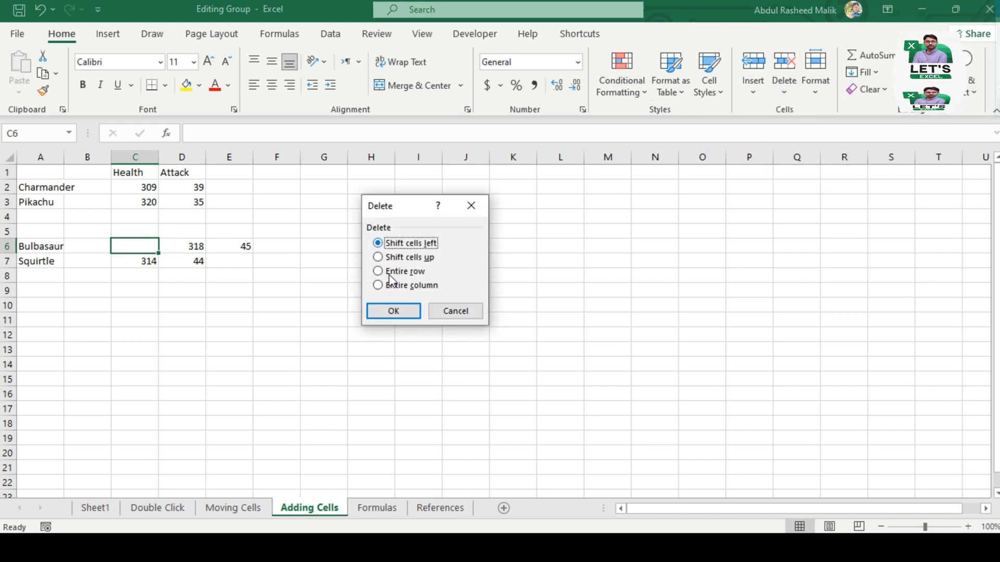
left_click(394, 311)
Step: Delete the entire blank column B between the Pokémon names and the Health column
key("Left")
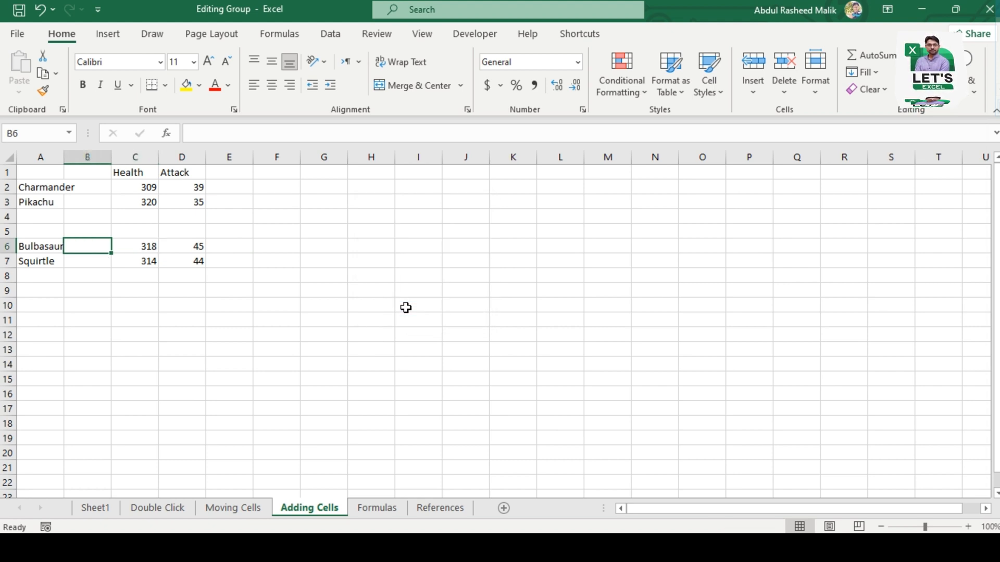
key("ctrl+space")
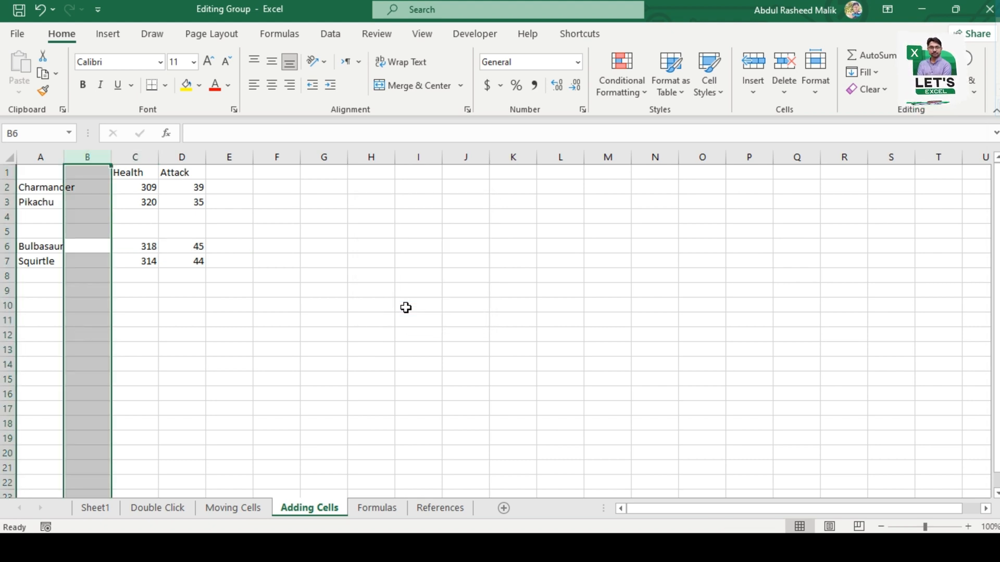
key("Right")
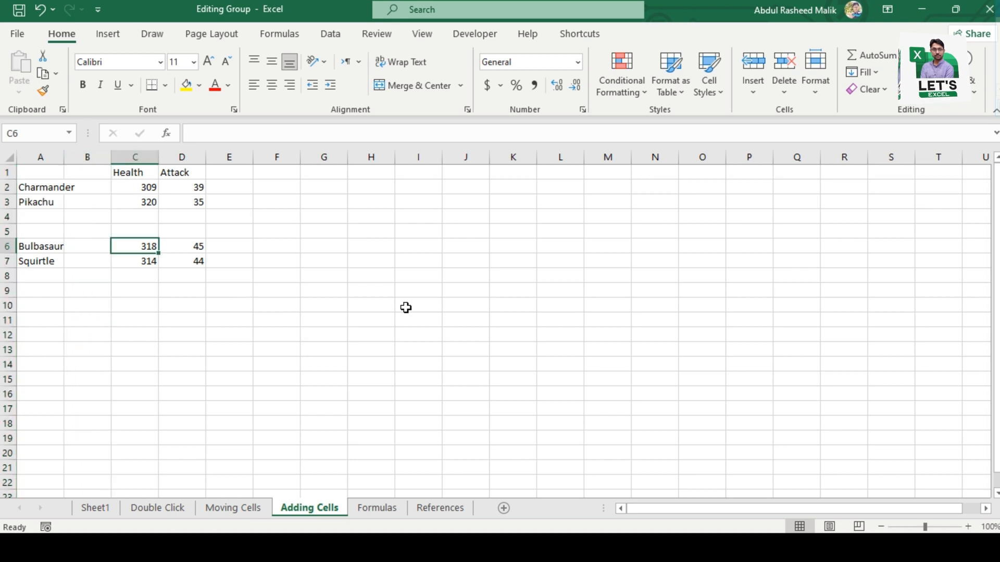
key("Left")
key("Page_Down")
key("ctrl+Up")
key("Down")
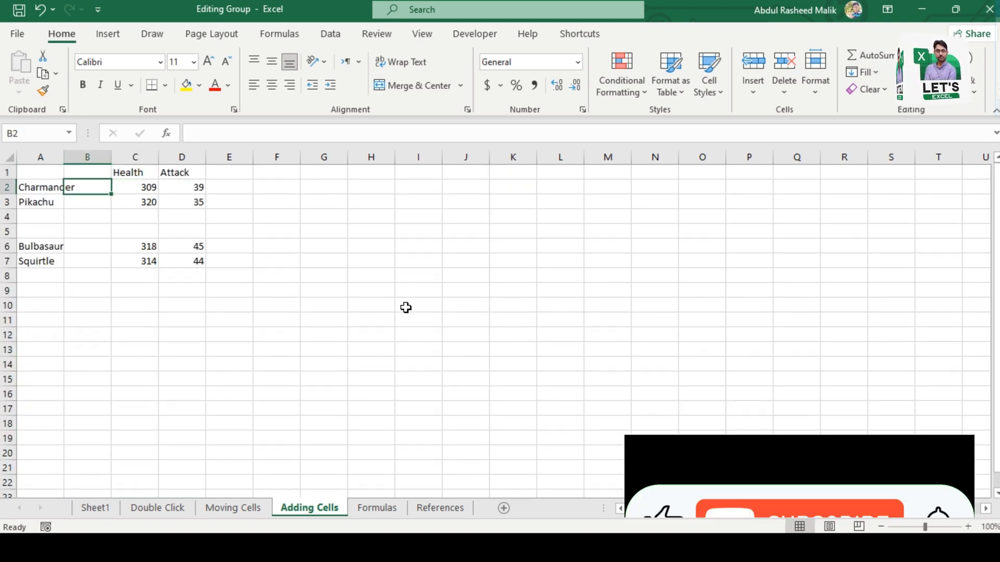
key("ctrl+space")
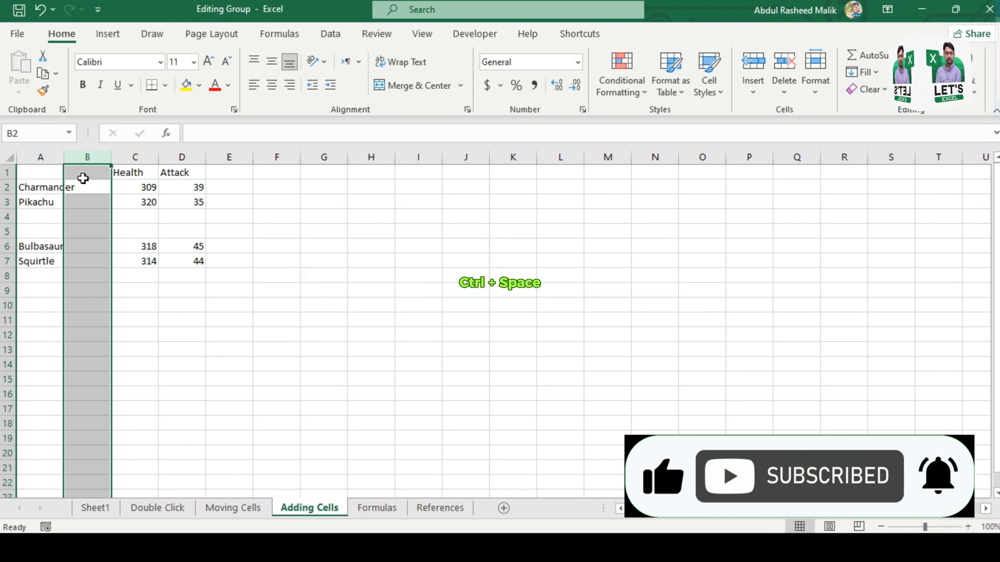
key("ctrl+minus")
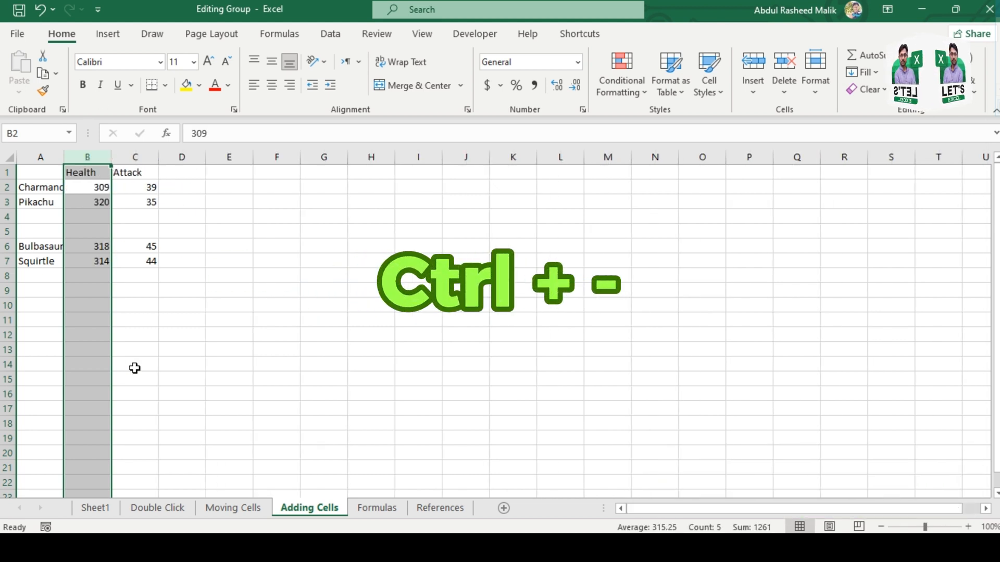
Step: Delete the two entire blank rows 4 and 5 between Pikachu and Bulbasaur, and collapse the selection to one cell
key("Down")
key("Down")
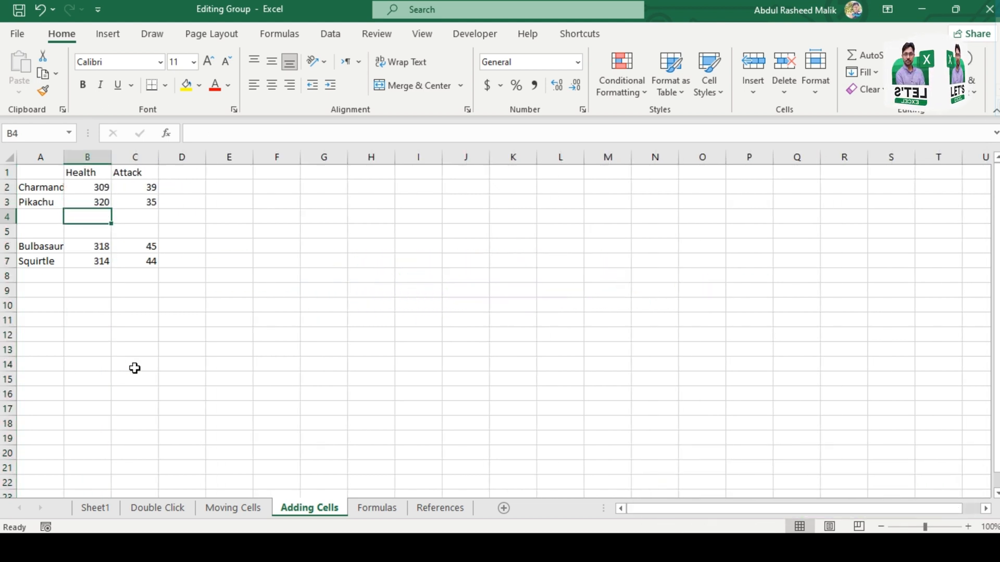
key("shift+Down")
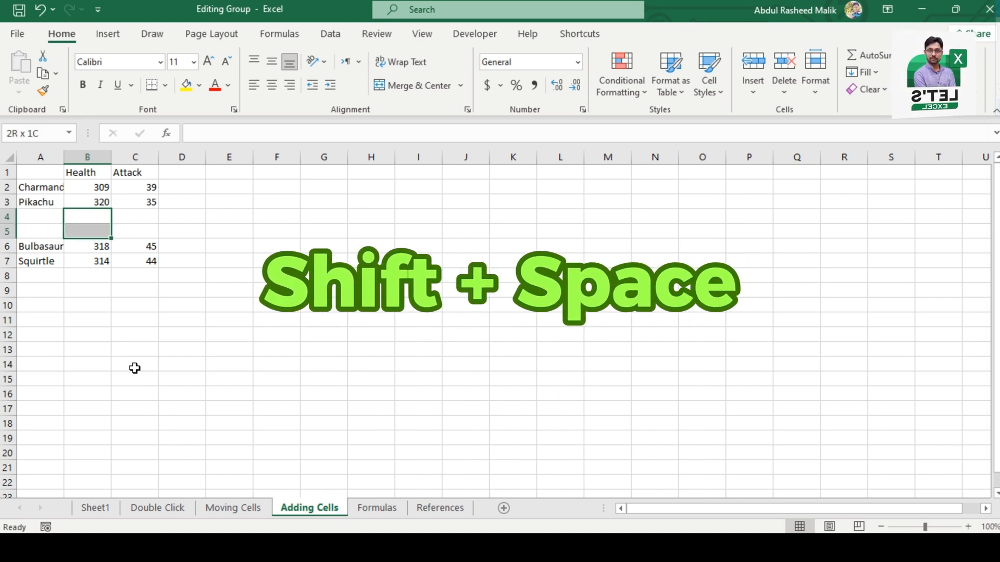
key("shift+space")
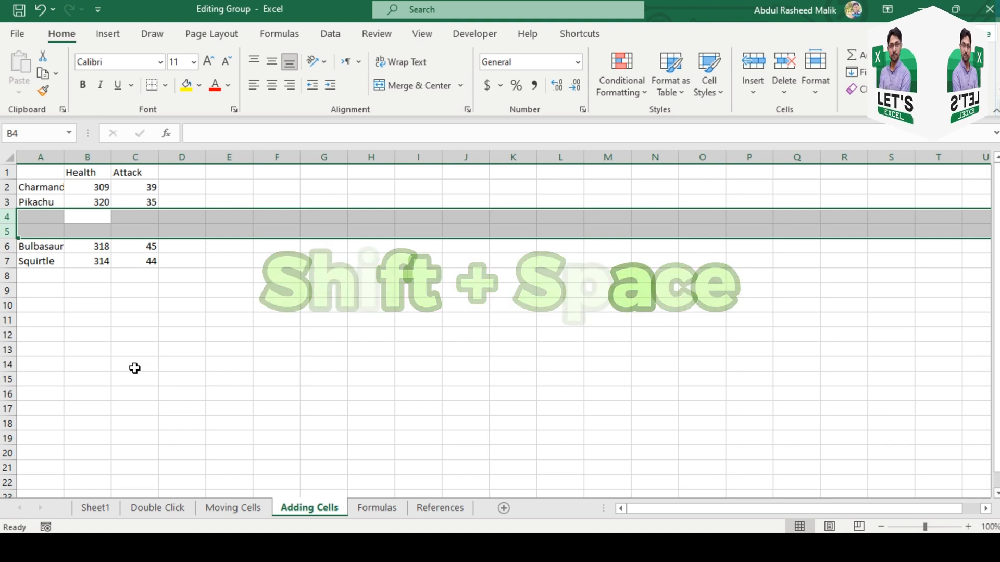
key("ctrl+minus")
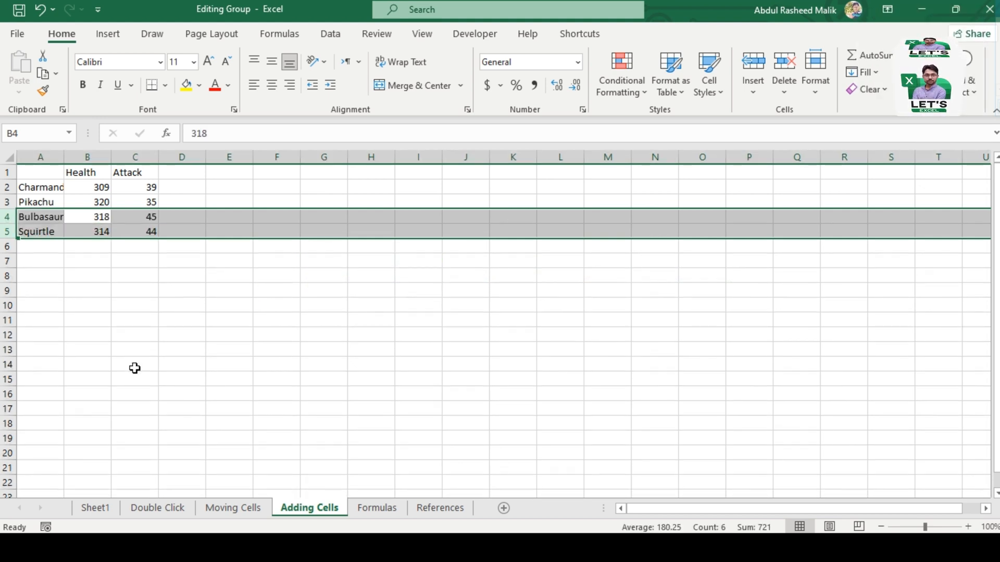
key("shift+BackSpace")
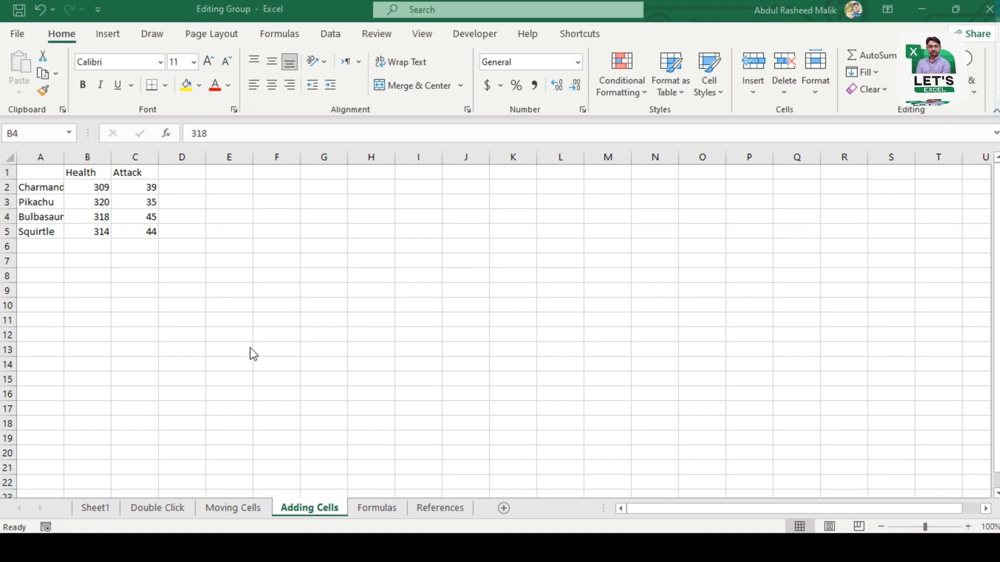
Step: Undo the deletion of the two blank rows, and redo it
left_click(101, 225)
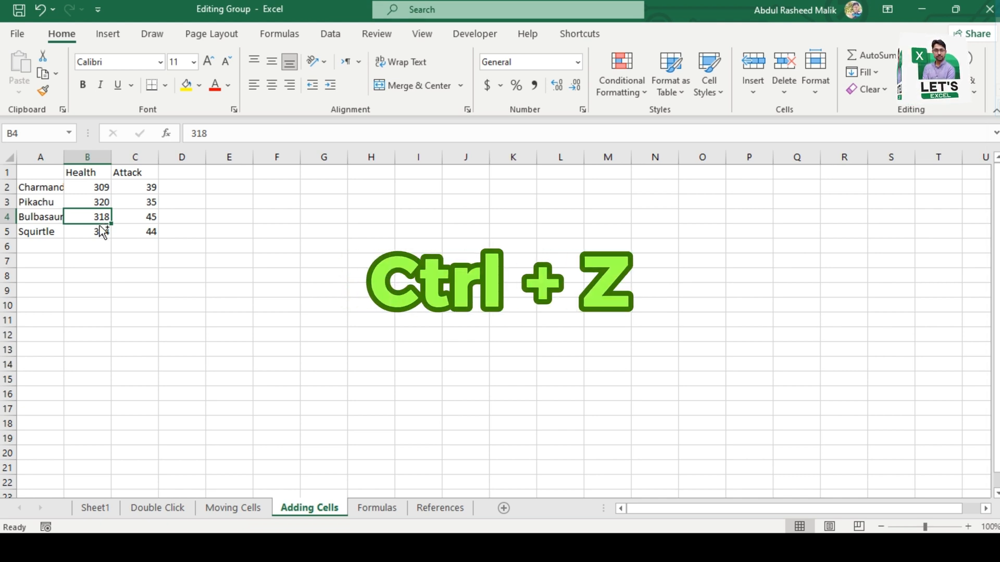
key("ctrl+z")
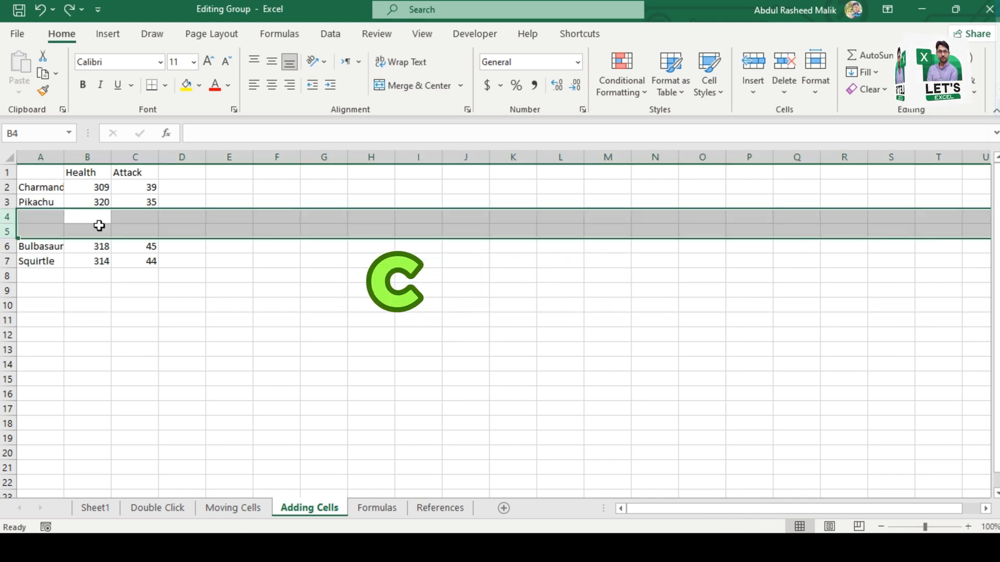
left_click(100, 226)
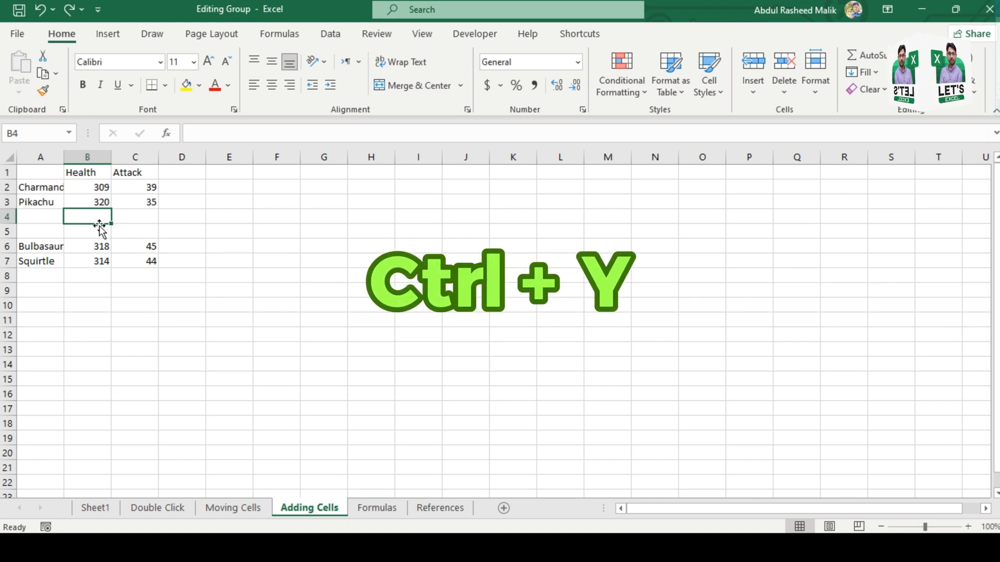
key("ctrl+y")
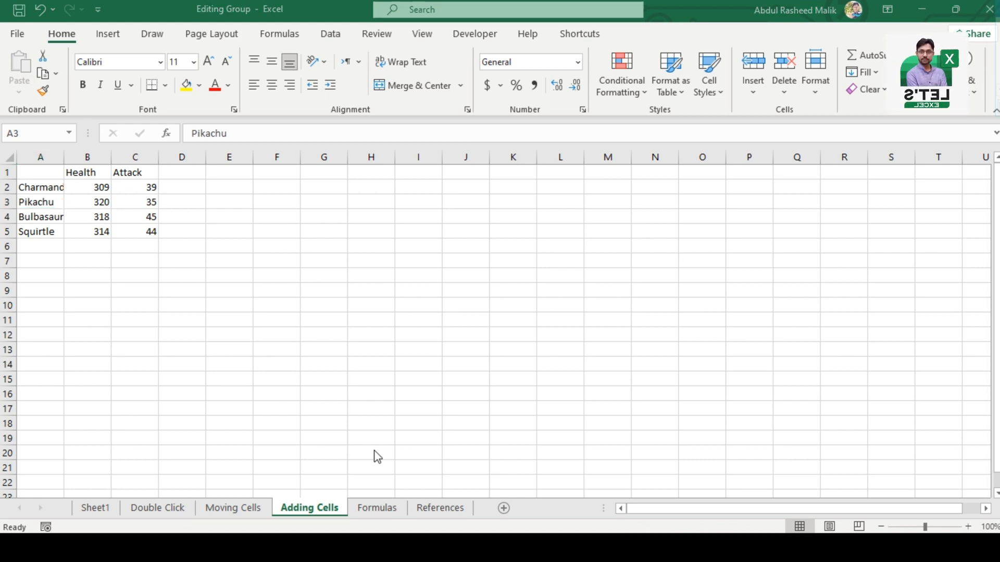
Step: On the Formulas sheet, enter the formula =B2+C2 in cell E2 to add the first trainer's Pokeball and Great Ball values
left_click(383, 513)
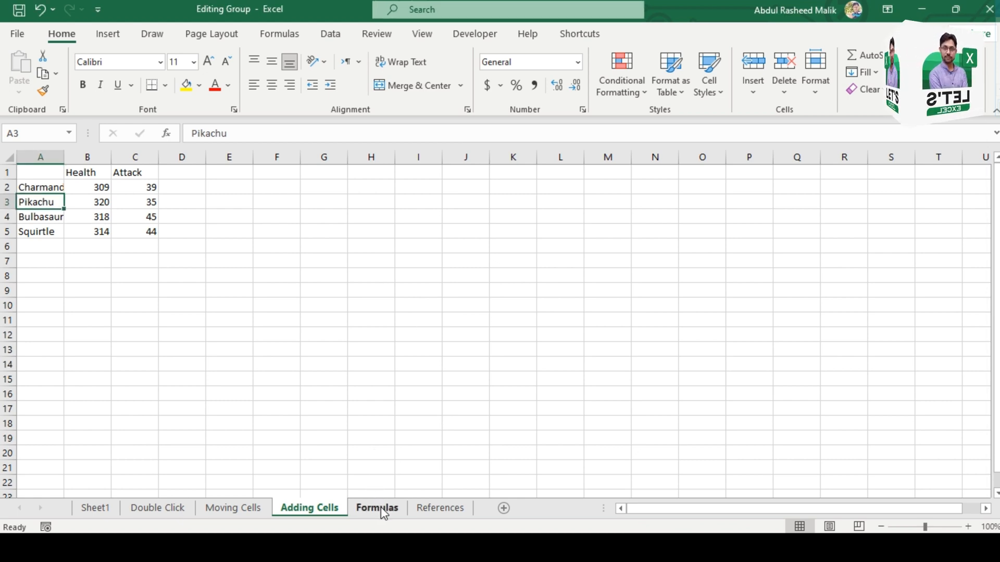
left_click(383, 513)
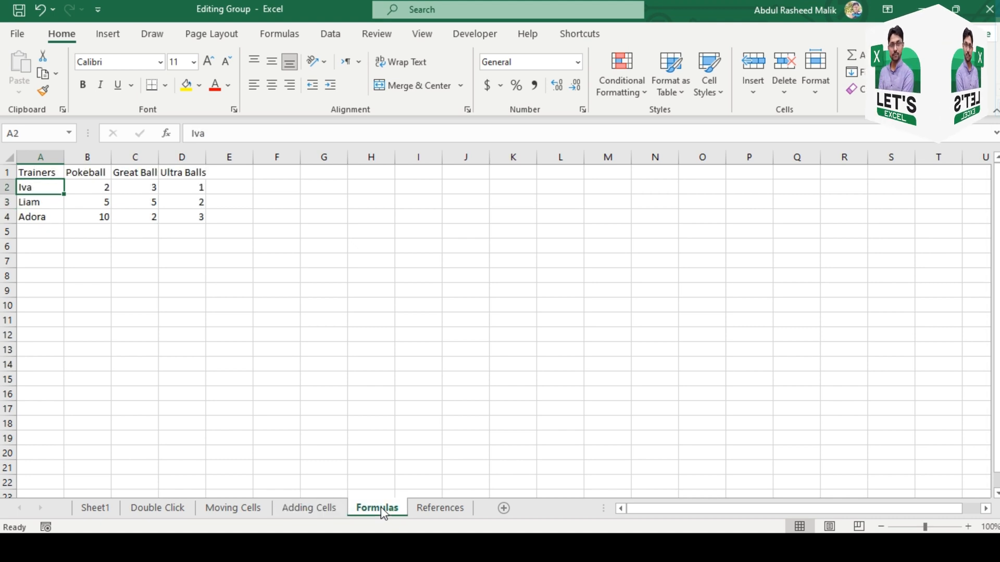
left_click(107, 191)
key("Right")
key("Right")
key("Right")
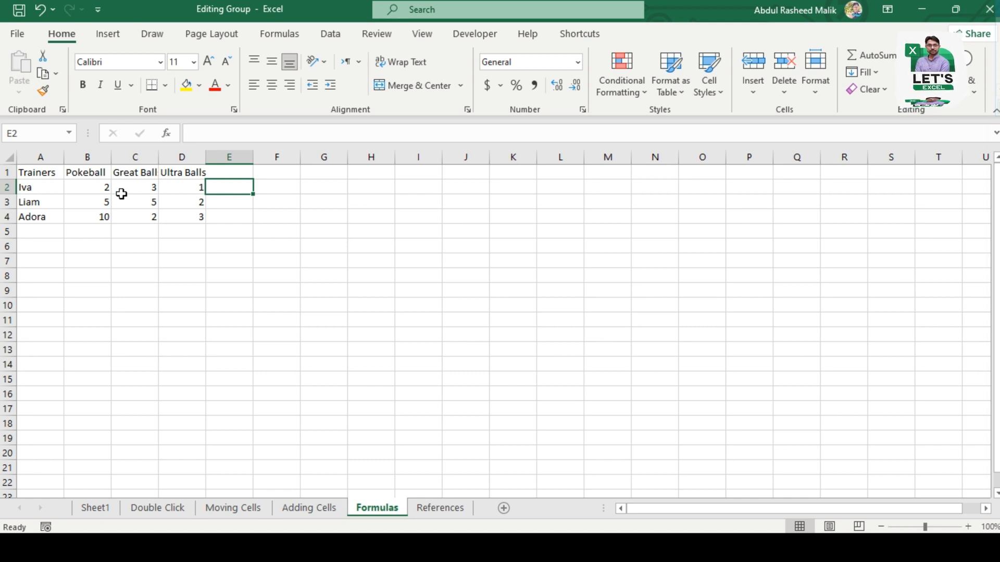
type("=")
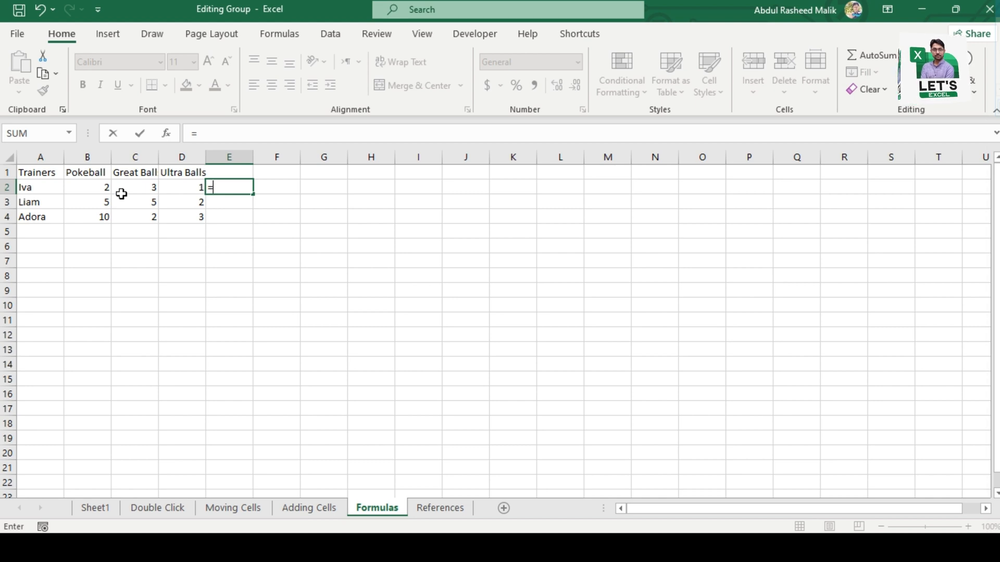
left_click(70, 135)
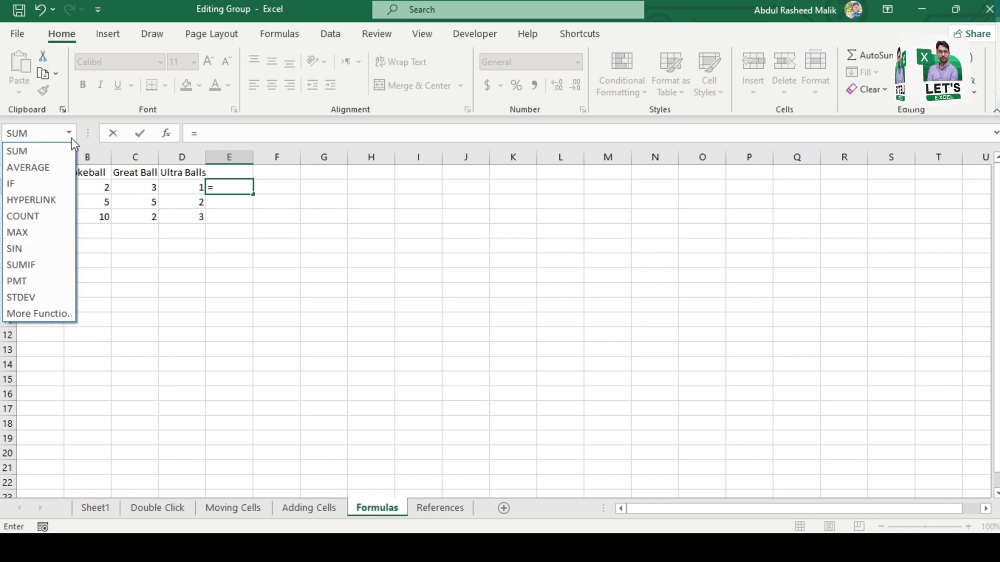
left_click(225, 185)
left_click(228, 186)
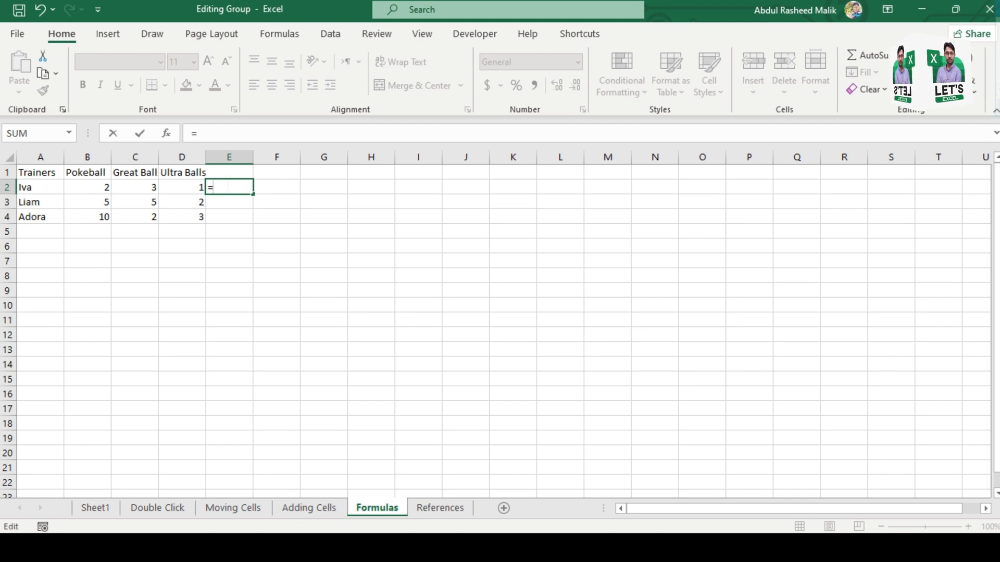
left_click(95, 186)
type("+")
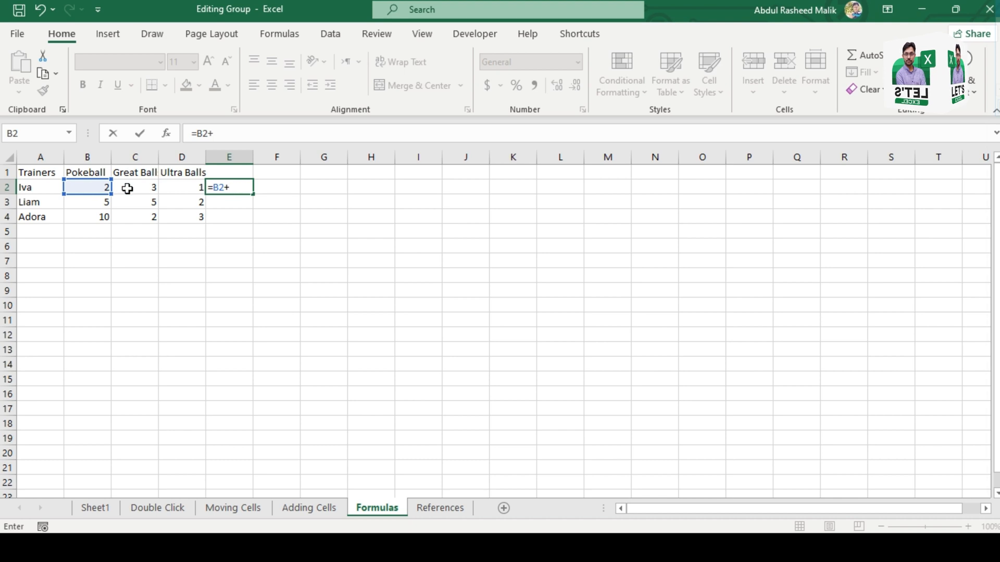
left_click(144, 187)
key("Return")
key("Up")
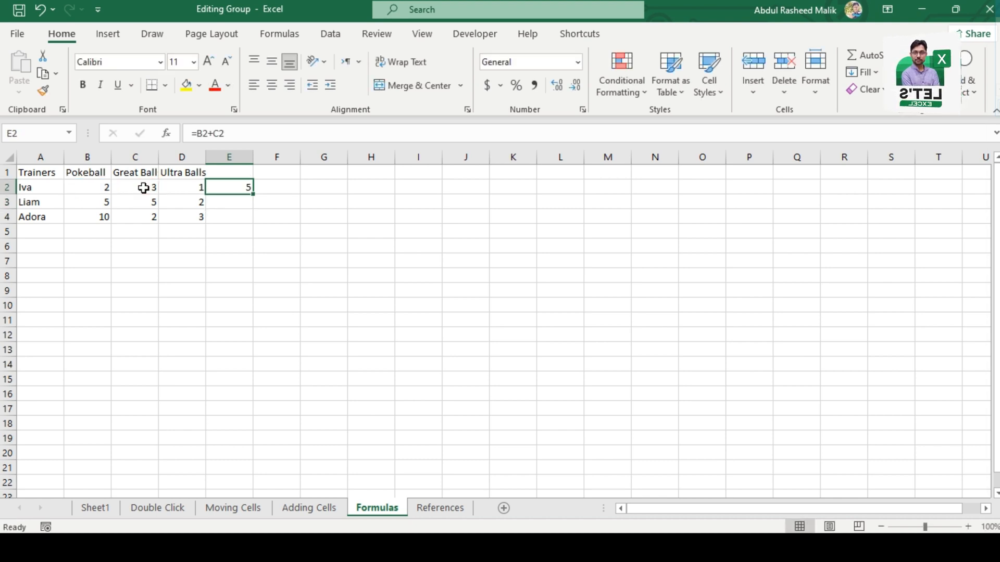
Step: Enter a SUM formula over B3:D3 in cell E3 to total the second trainer's balls
key("Down")
type("=")
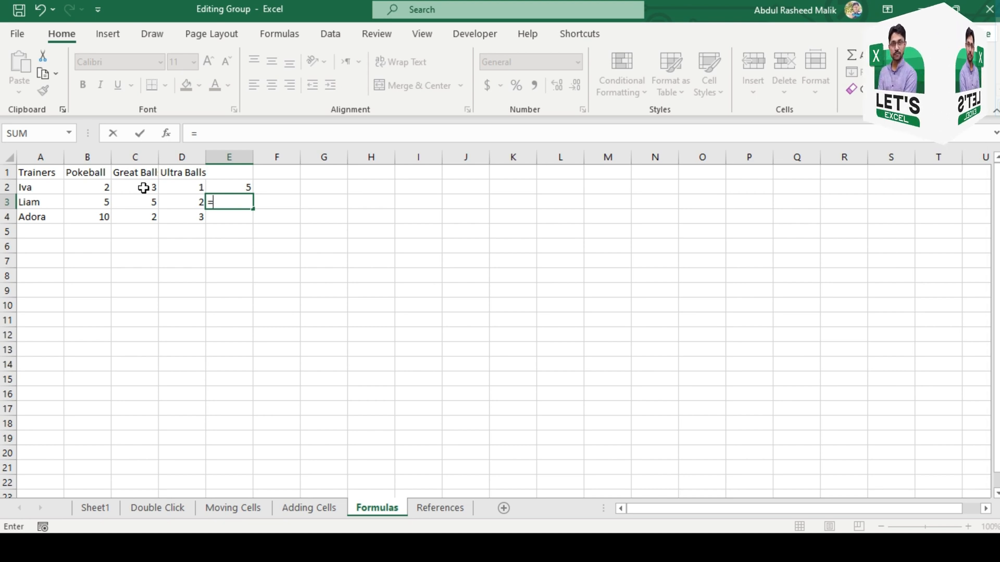
type("sum")
key("Tab")
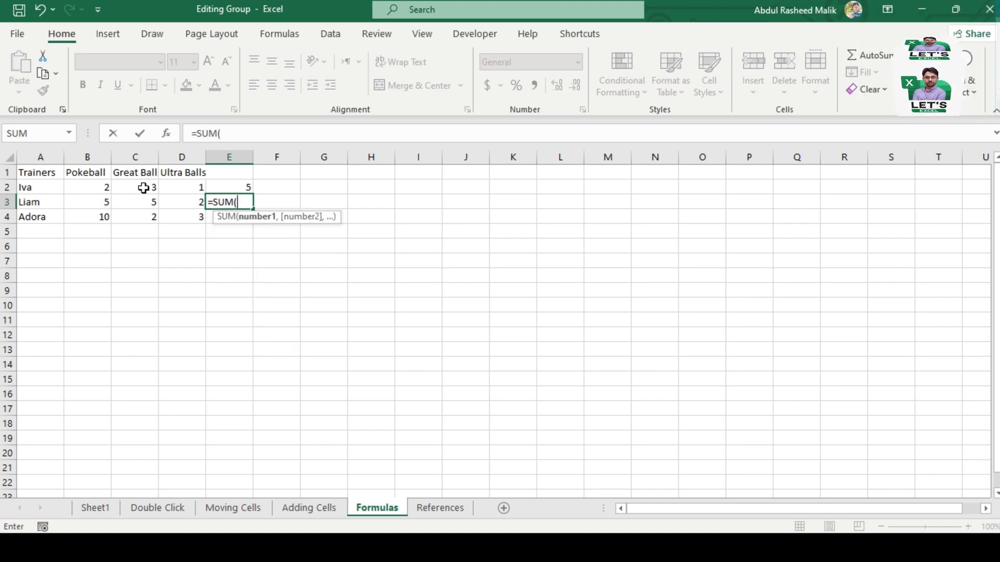
key("Left")
key("Left")
key("Left")
key("shift+Right")
key("shift+Right")
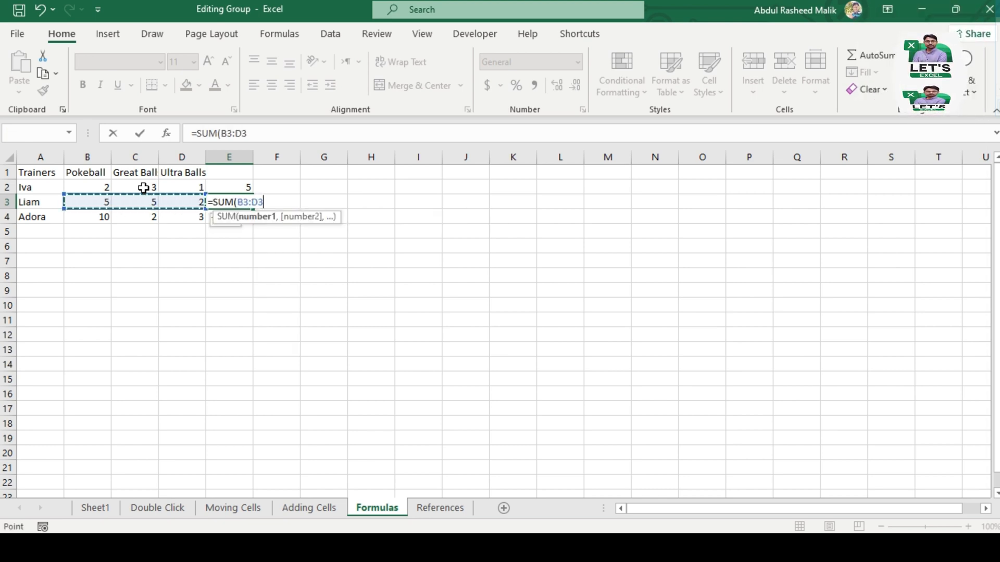
key("Return")
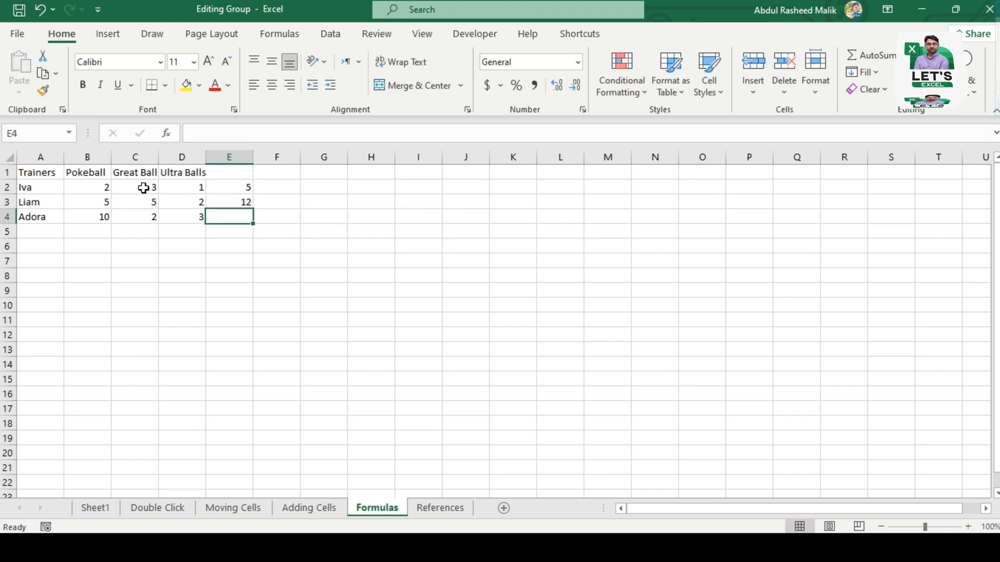
Step: Enter the formula =E3-E2 in cell E4 to subtract the first trainer's result from the second's
type("=")
key("Up")
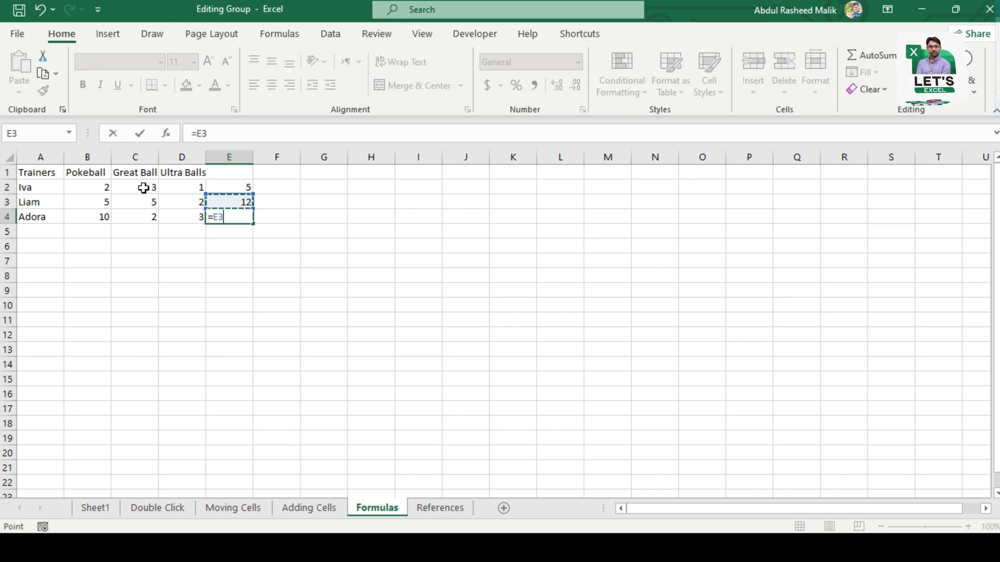
type("-")
key("Up")
key("Up")
key("Return")
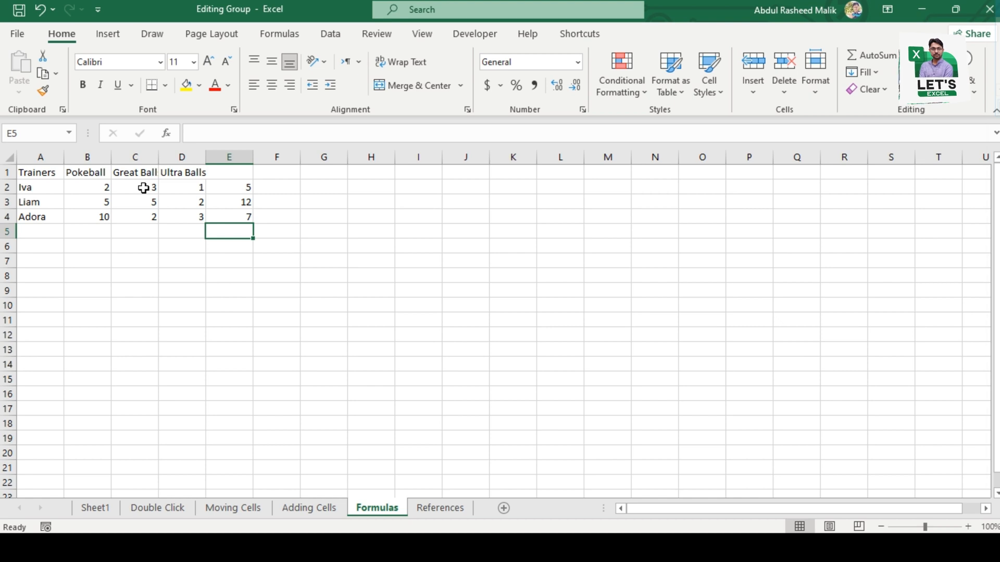
Step: Enter the formula =E4*E2 in cell E5 to multiply the subtraction result by the first trainer's sum
type("=")
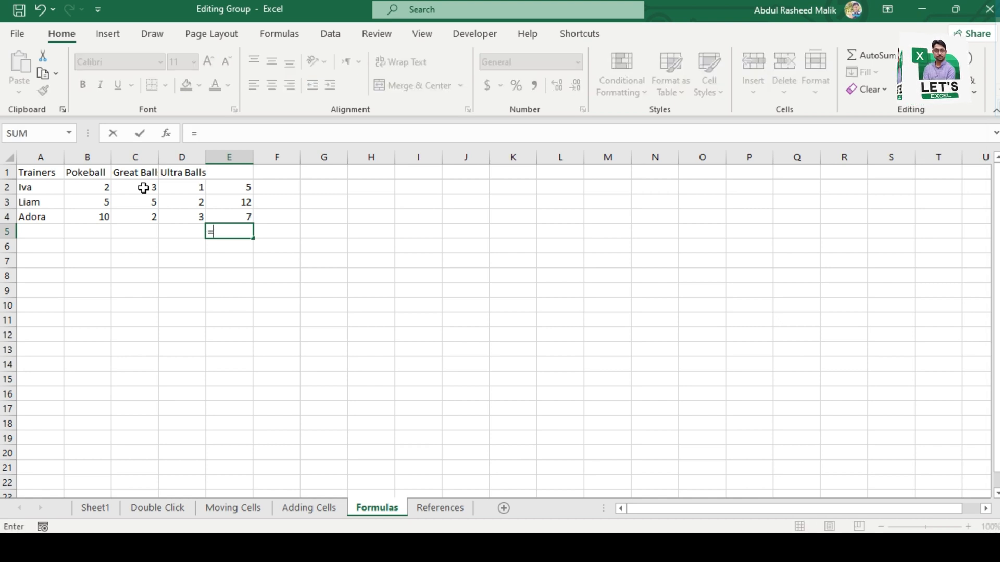
key("Up")
type("*")
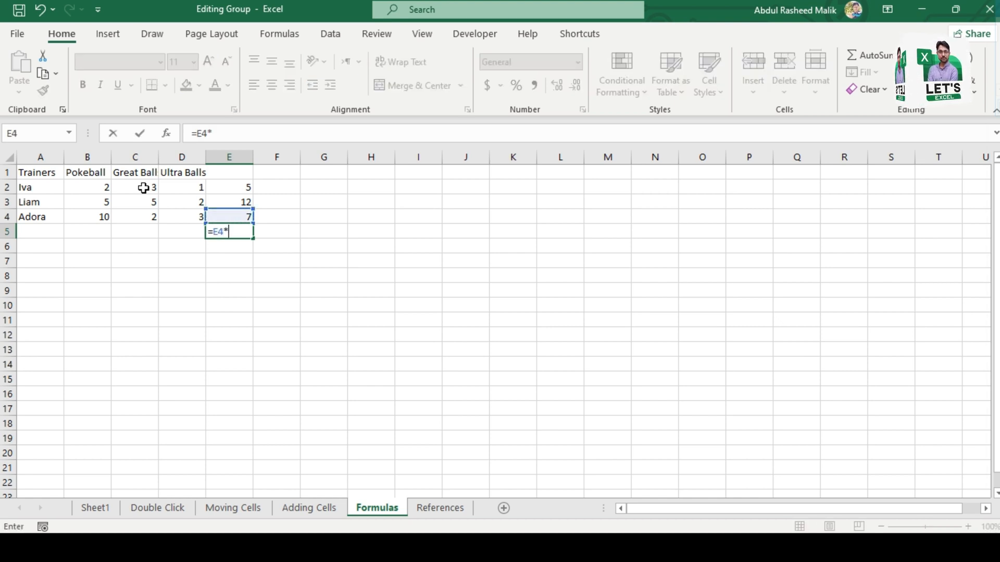
key("Up")
key("Up")
key("Up")
key("Return")
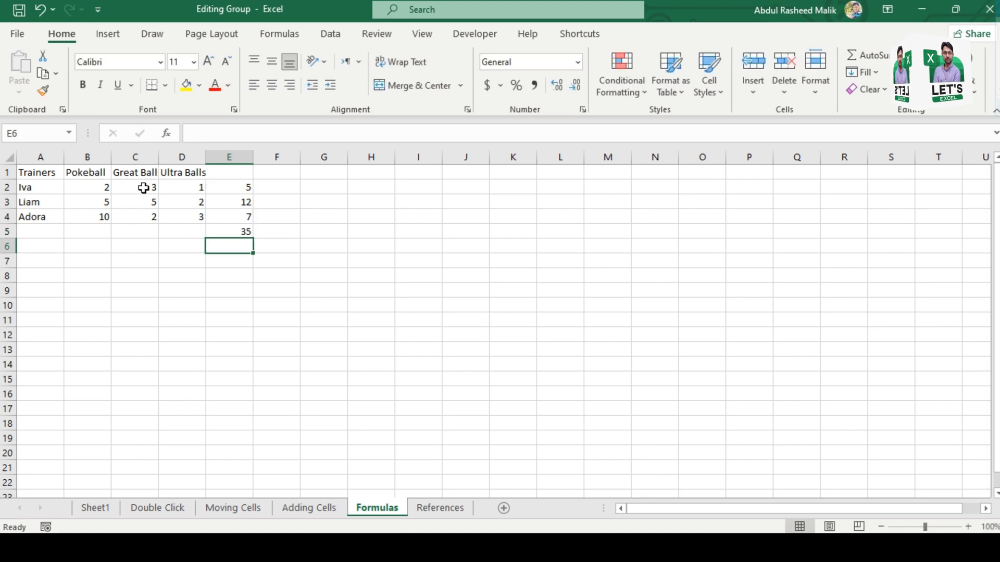
Step: Enter the formula =E5/E2 in cell E6 to divide the product by the first trainer's sum
type("=")
key("Up")
type("/")
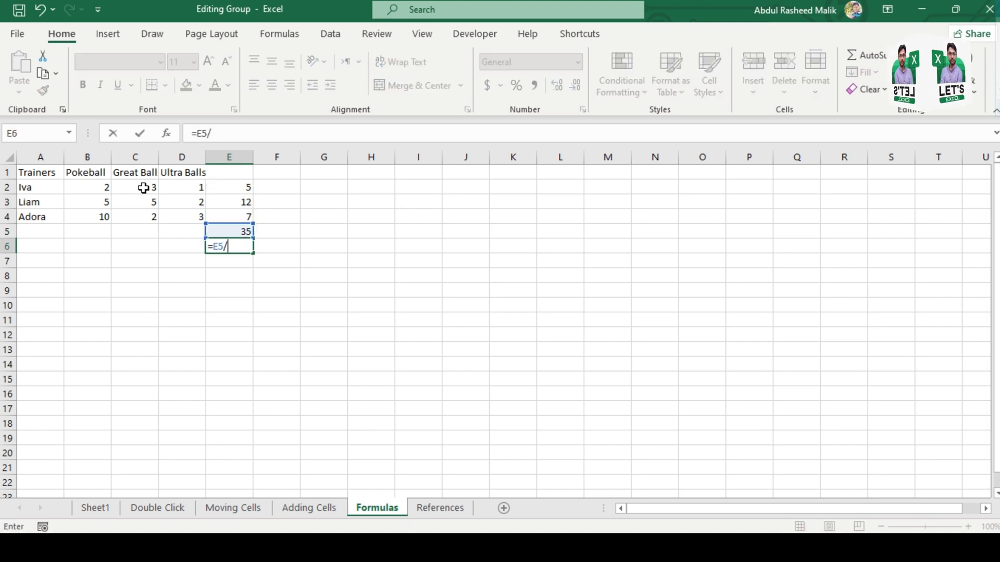
type("E6")
key("Up")
key("Up")
key("Up")
key("Up")
key("Return")
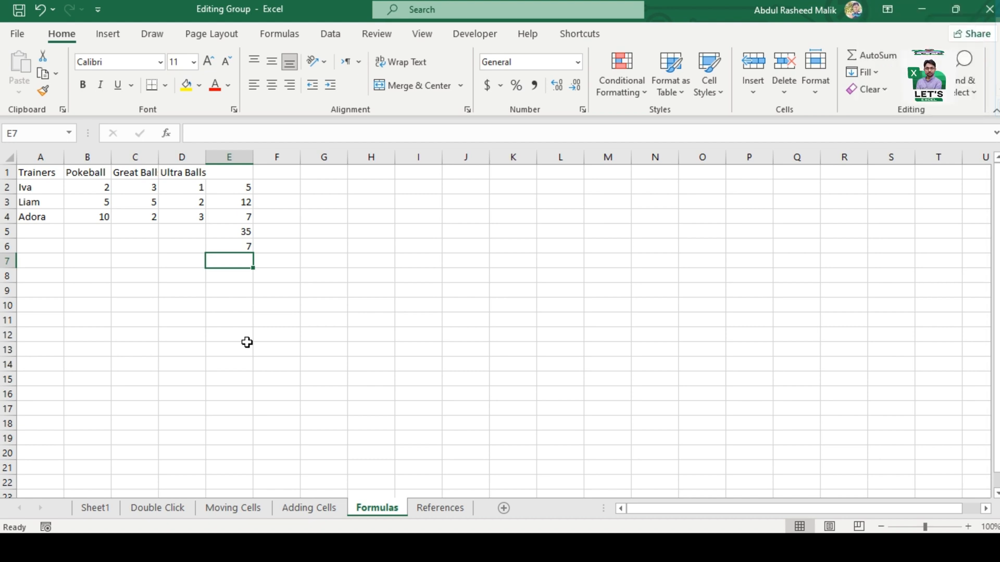
Step: Insert an AutoSum formula over B2:B4 in cell B5 to total the Pokeball column
key("Up")
key("Up")
key("Up")
key("Up")
key("Right")
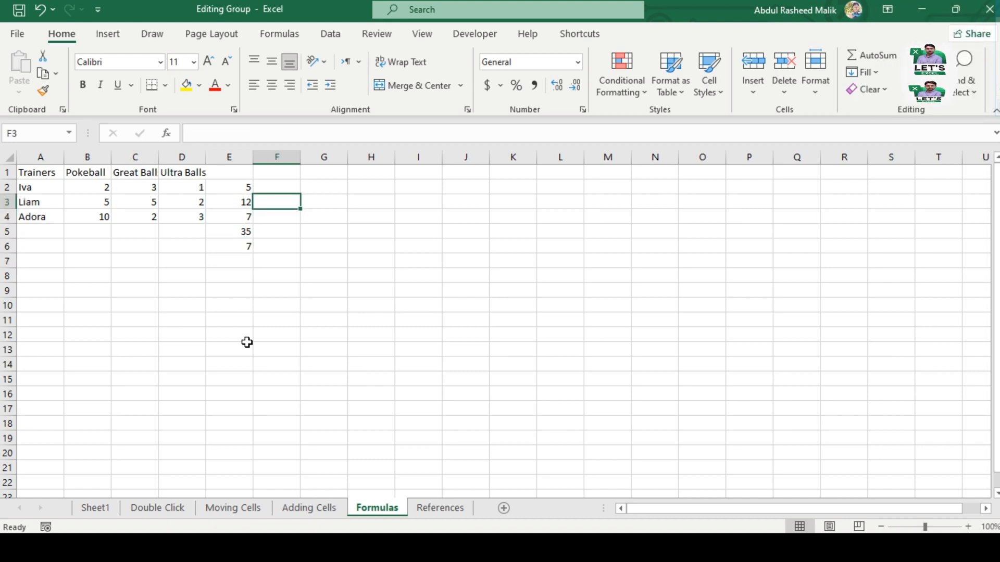
key("Up")
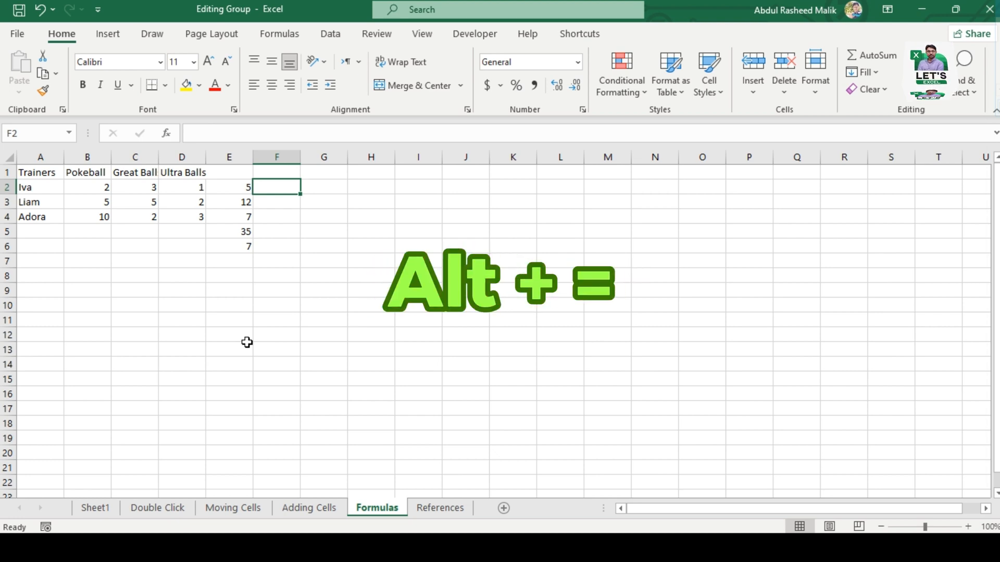
key("Down")
key("Down")
key("Left")
key("Left")
key("Left")
key("Down")
key("Left")
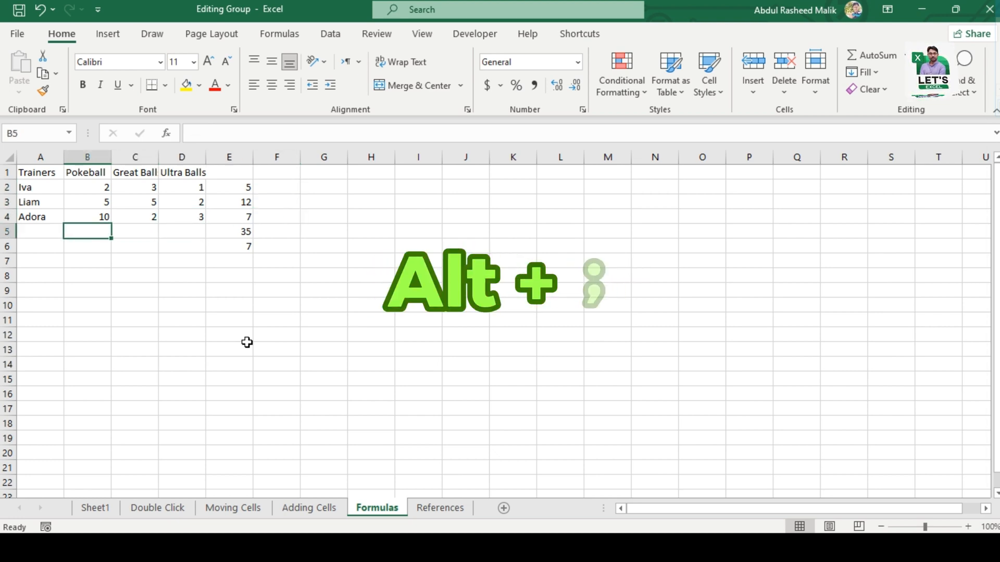
key("Up")
key("Up")
key("Up")
key("Down")
key("Down")
key("Down")
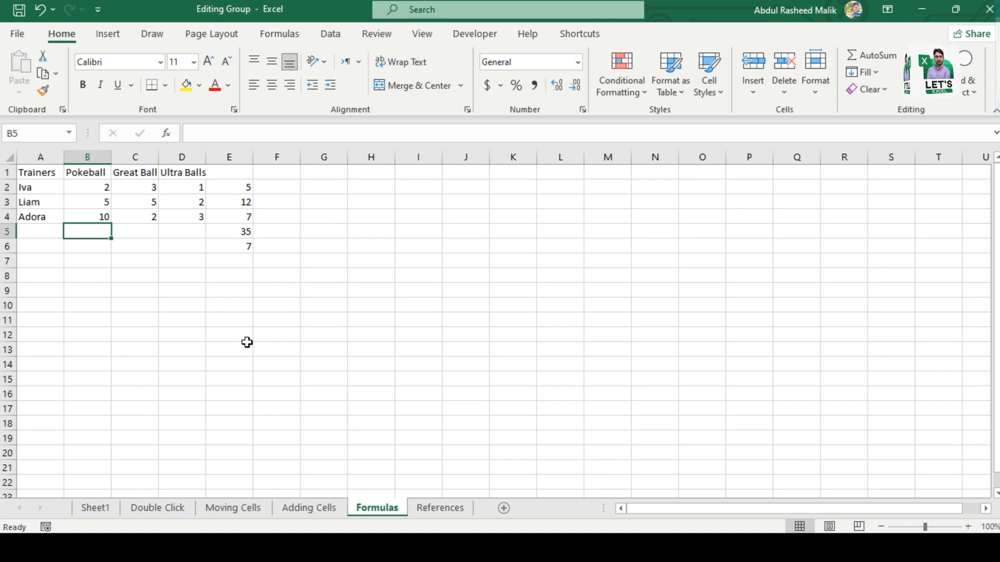
key("alt+equal")
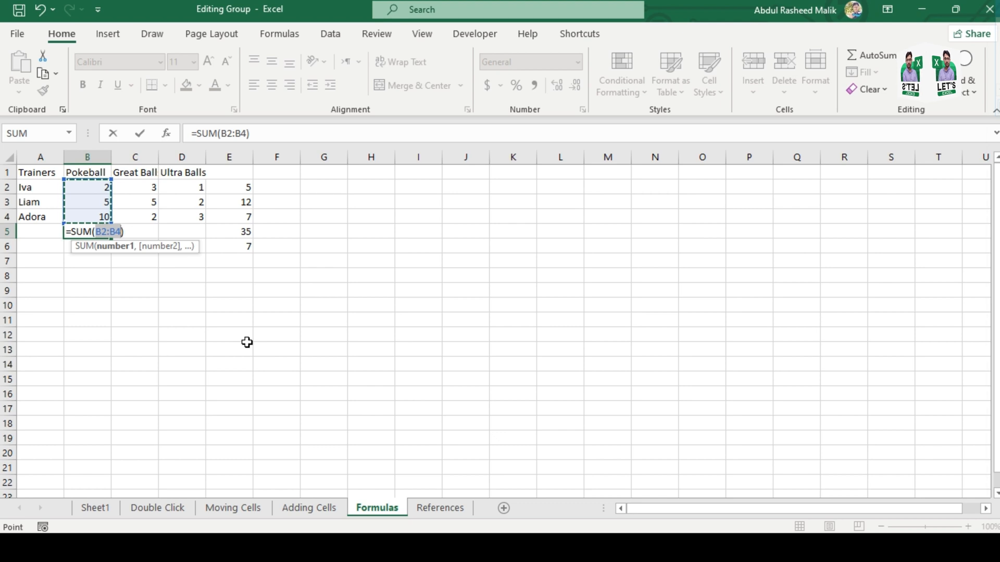
key("Return")
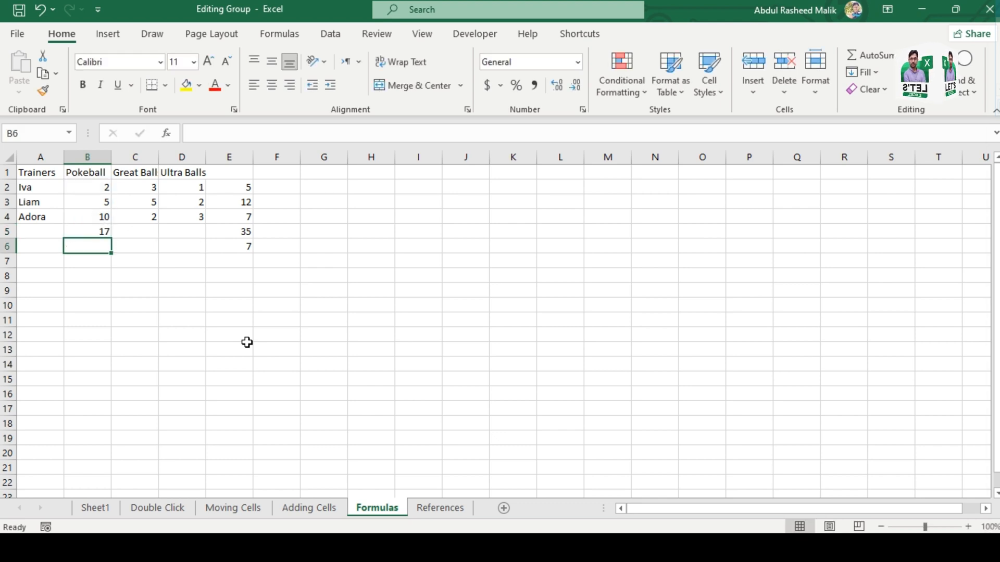
Step: Open the References sheet and examine the trainers' Pokeball quantities and the price in cell B11
left_click(47, 547)
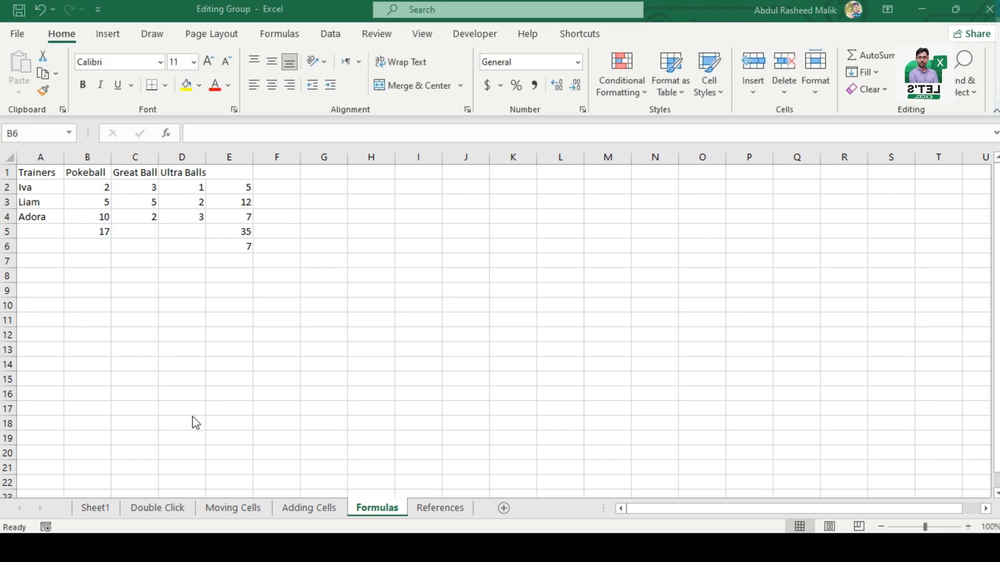
left_click(438, 505)
left_click(440, 508)
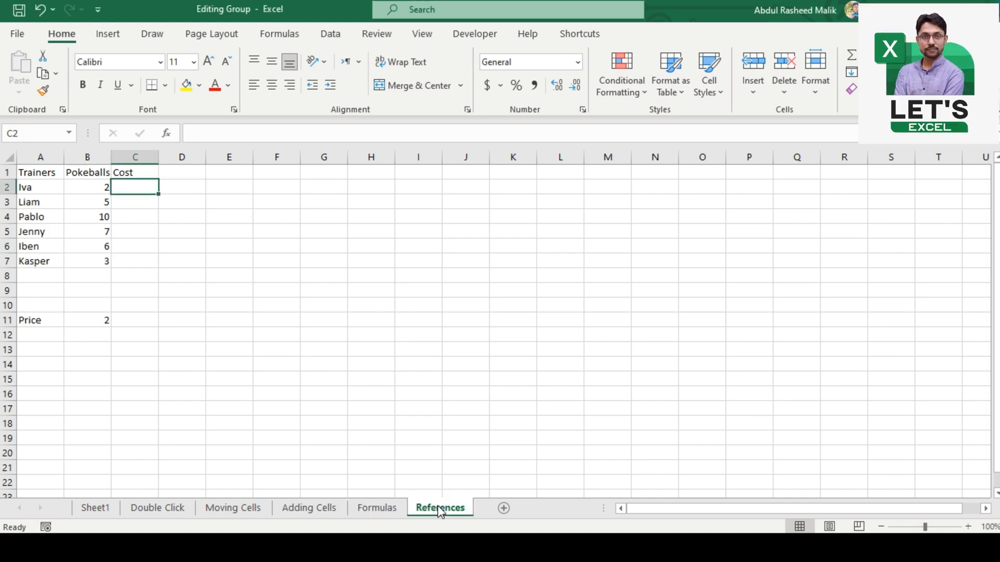
key("Down")
key("Down")
key("Down")
key("Down")
key("Down")
key("Down")
key("Down")
key("Down")
key("Down")
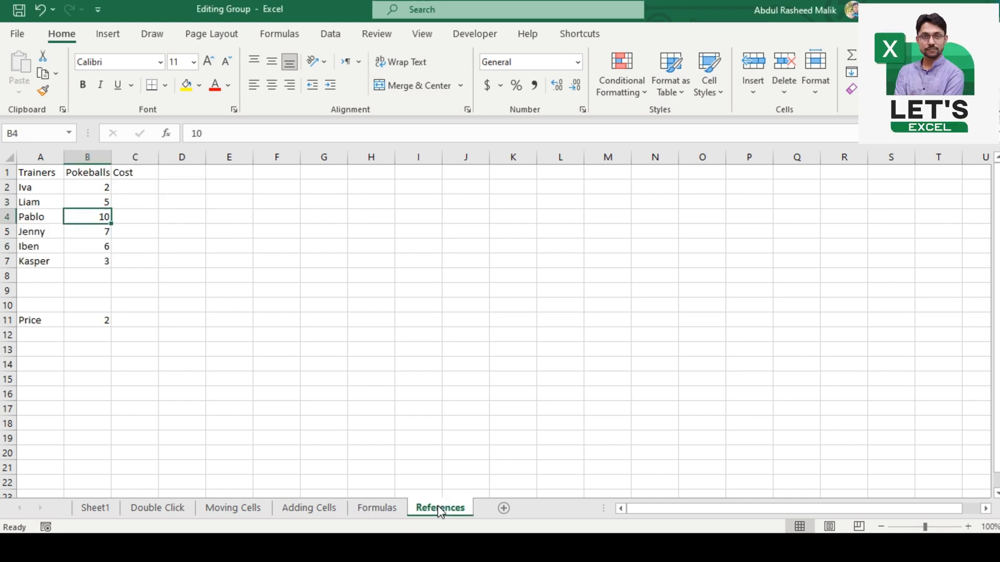
key("Up")
key("Up")
key("Up")
key("Up")
key("Up")
key("Up")
key("Up")
key("Up")
key("Up")
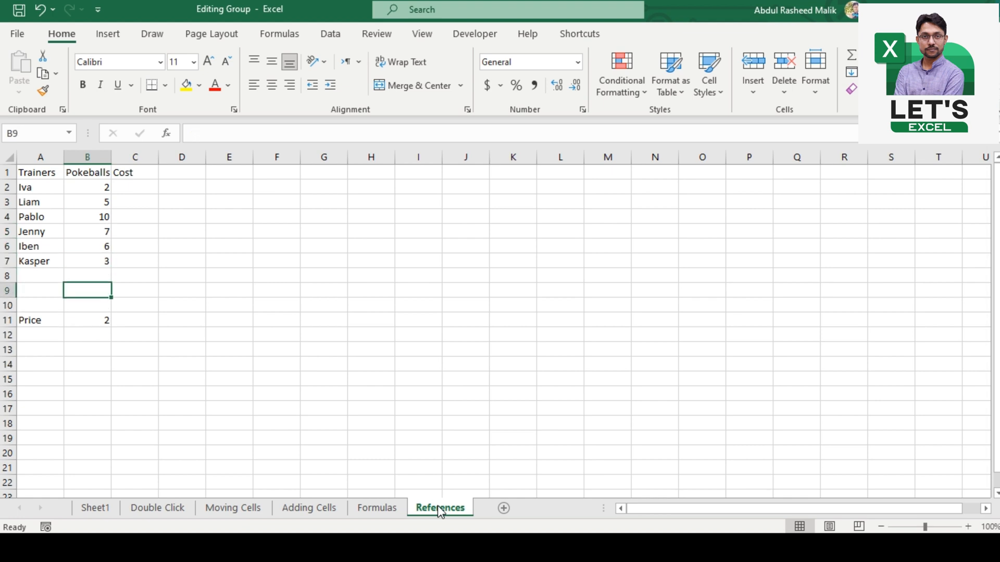
key("Down")
key("Down")
key("Down")
key("Down")
key("Down")
key("Down")
key("Down")
key("Down")
key("Down")
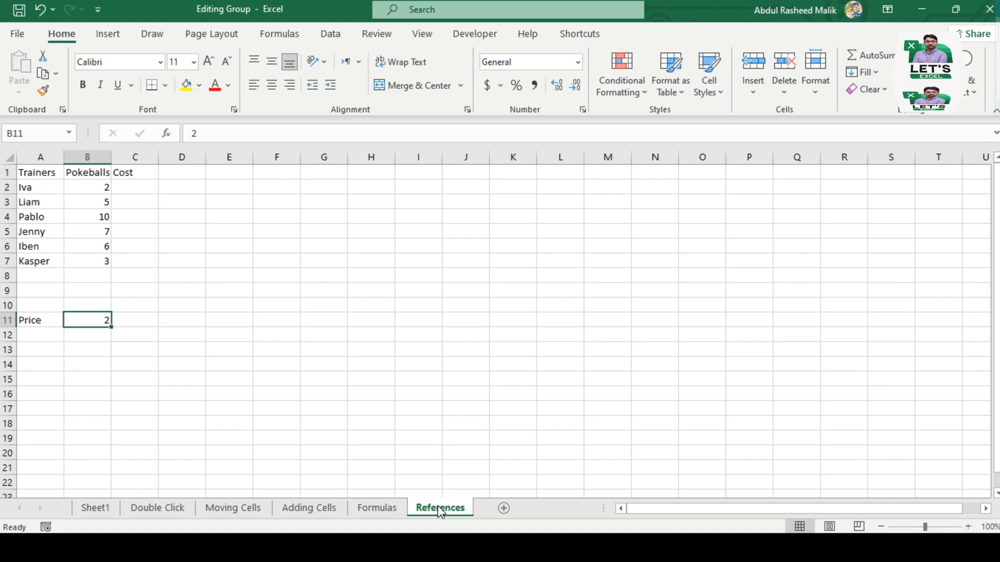
Step: Enter the formula =B2*B11 in cell C2 to calculate the first trainer's cost from quantity and price
key("Right")
key("ctrl+Up")
key("Down")
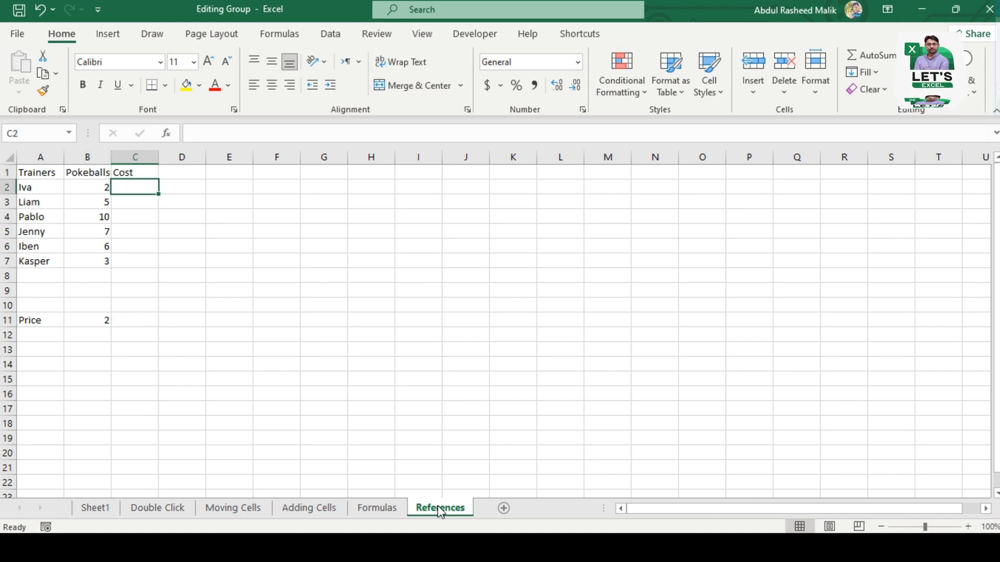
key("Left")
key("Up")
key("Down")
key("Right")
type("=")
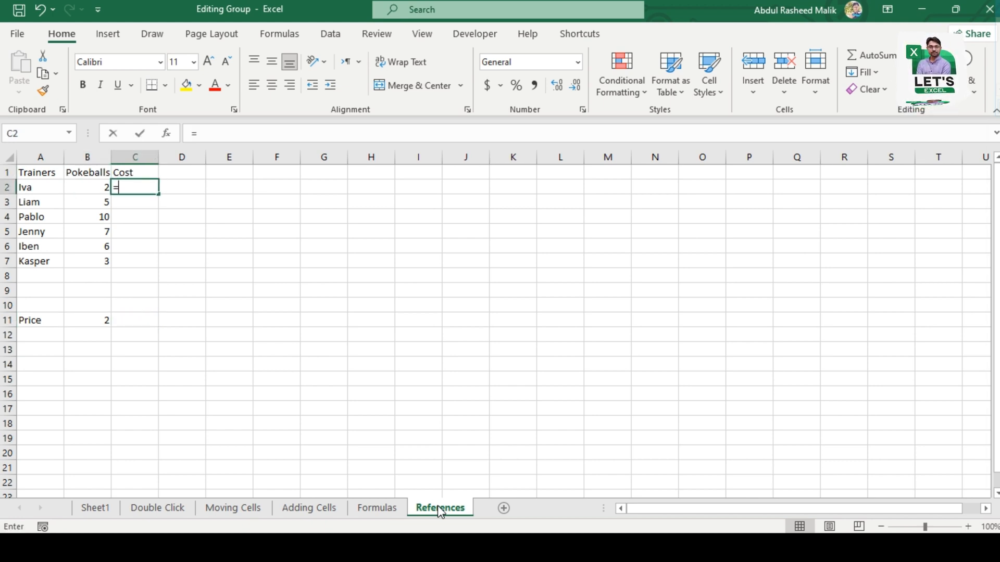
key("Left")
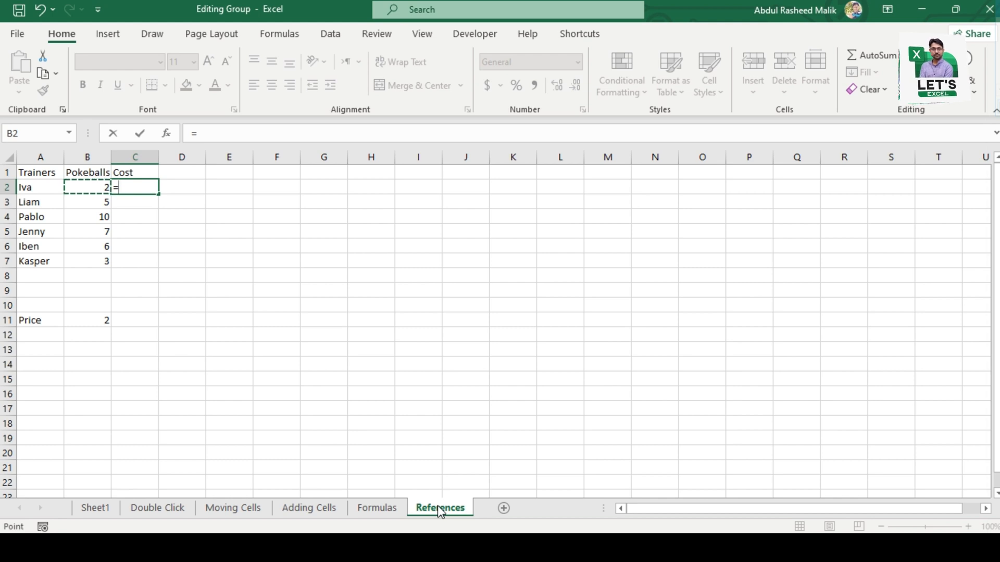
key("Right")
key("Left")
type("*")
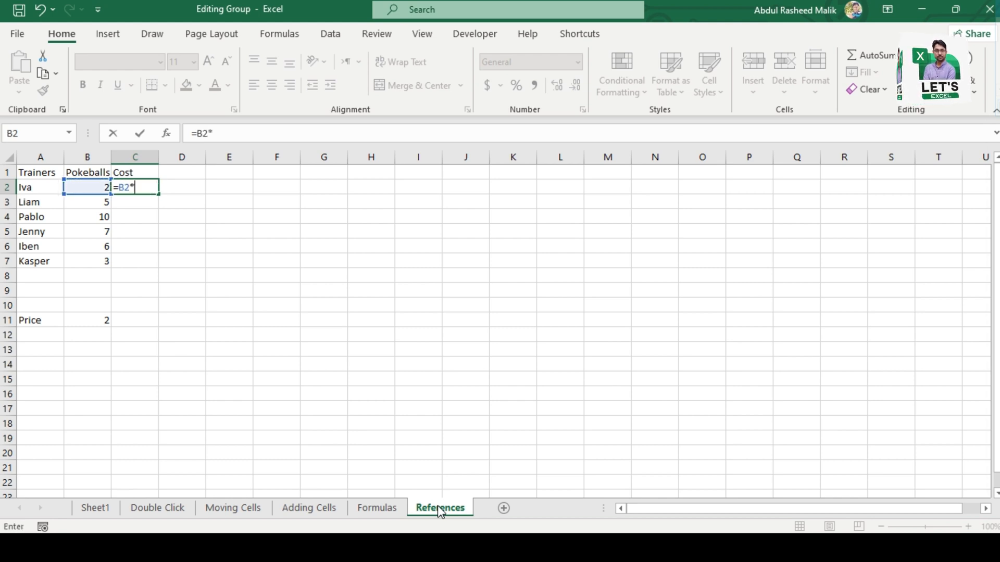
left_click(95, 322)
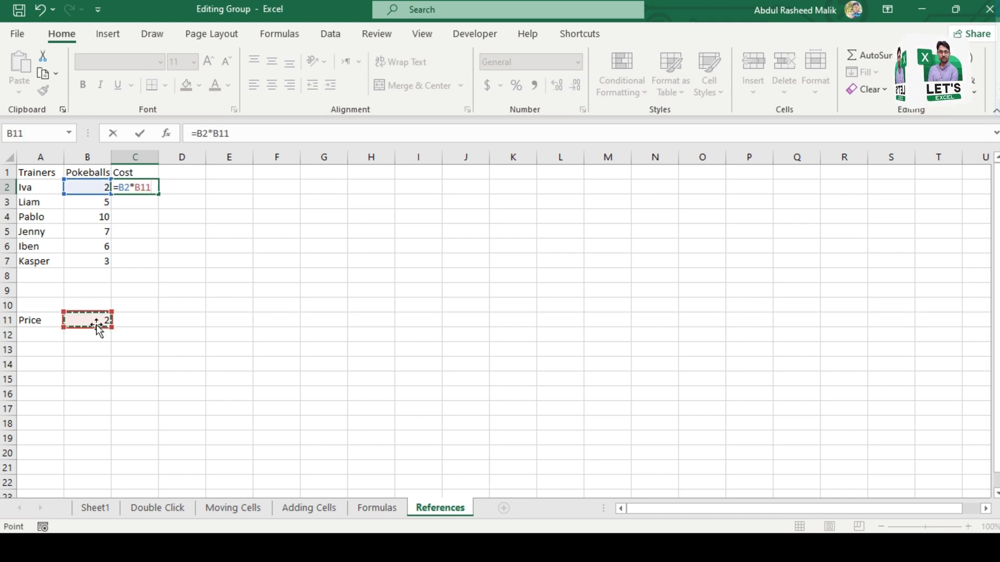
key("Return")
Step: Fill the cost formula from C2 down through C7 for the remaining trainers
key("Up")
key("Down")
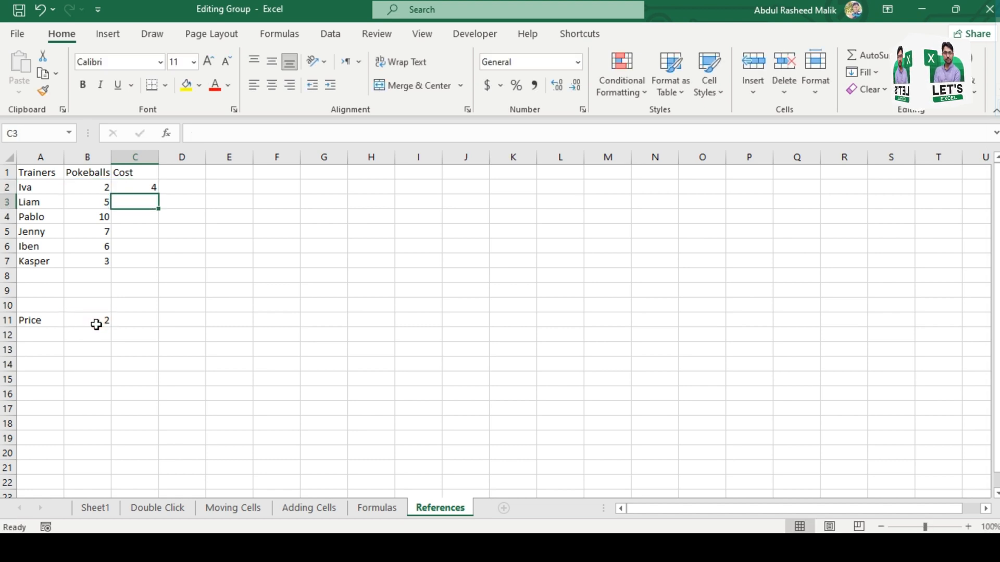
key("Down")
key("Down")
key("Down")
key("Down")
key("Up")
key("Up")
key("Up")
key("Up")
key("Up")
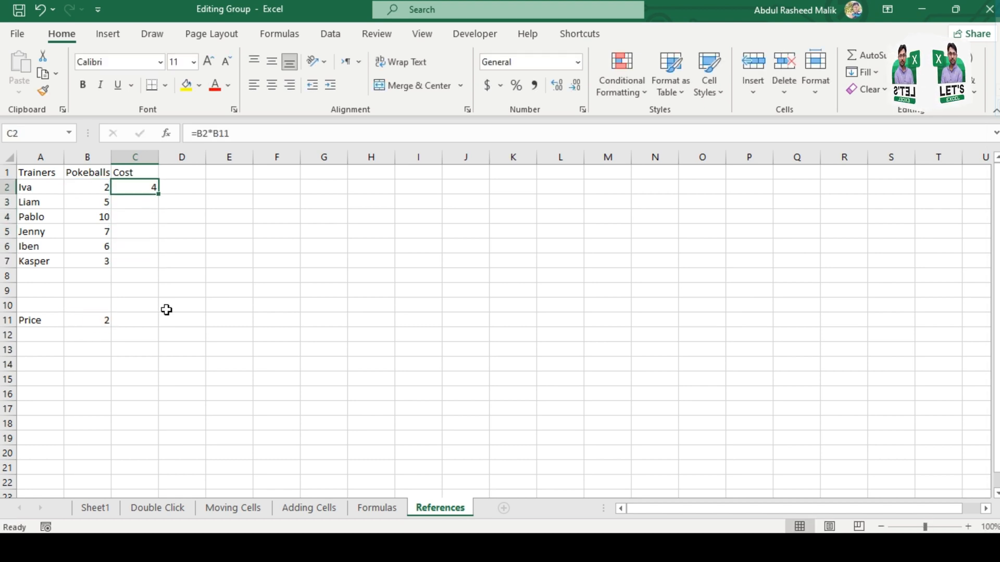
double_click(159, 194)
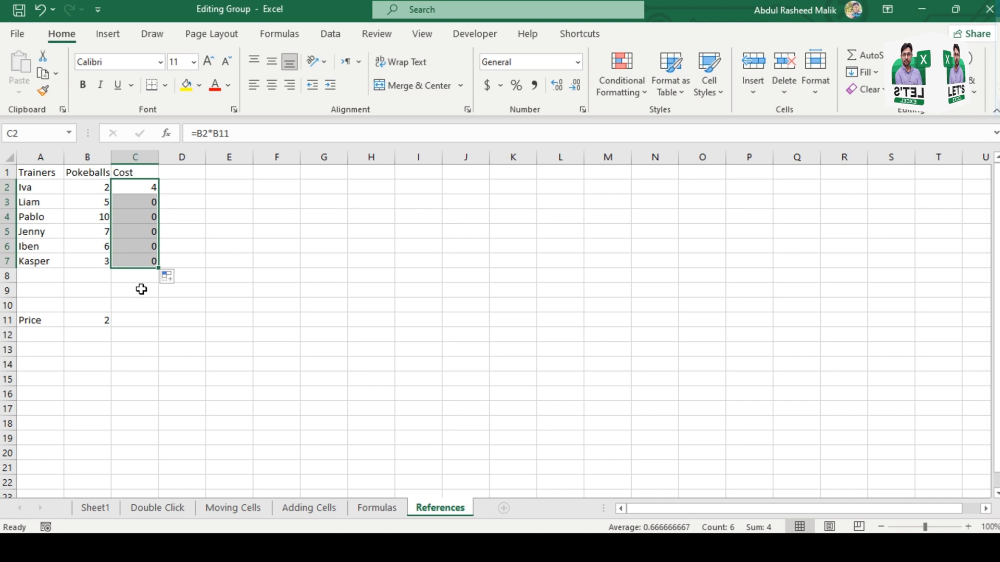
Step: Check the filled formulas in several Cost cells, including C3 and C6, for their price references
left_click(148, 202)
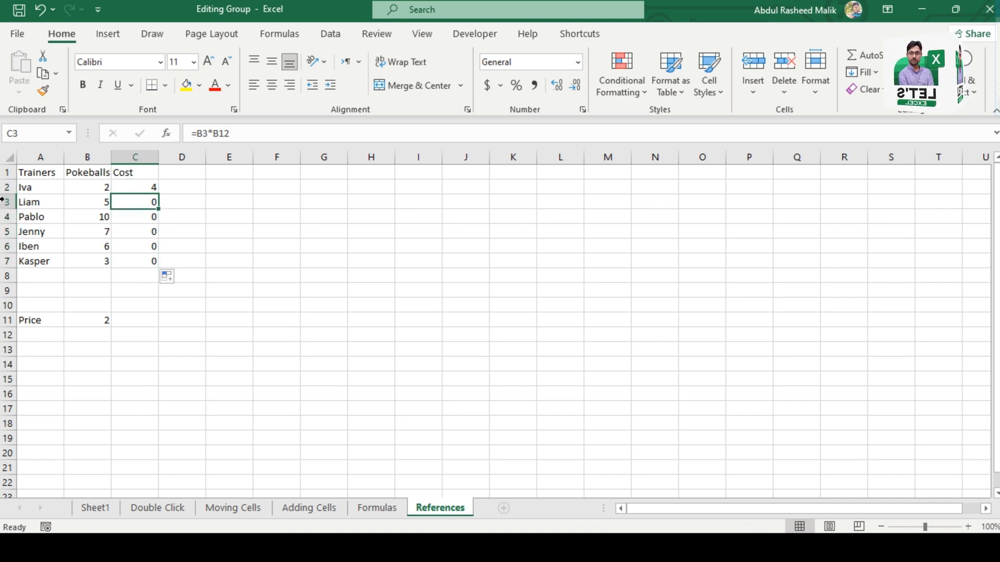
left_click(148, 234)
left_click(152, 252)
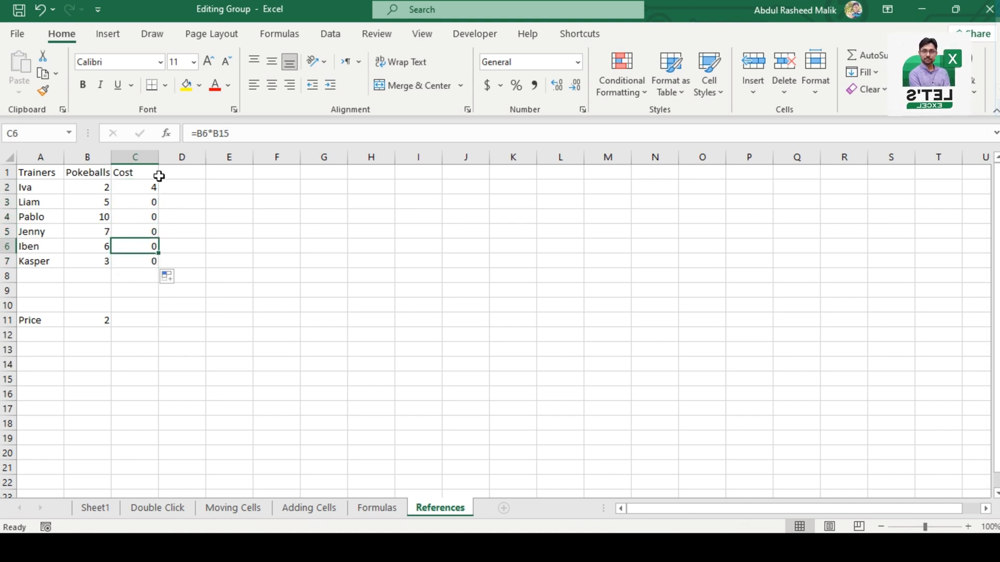
left_click(152, 199)
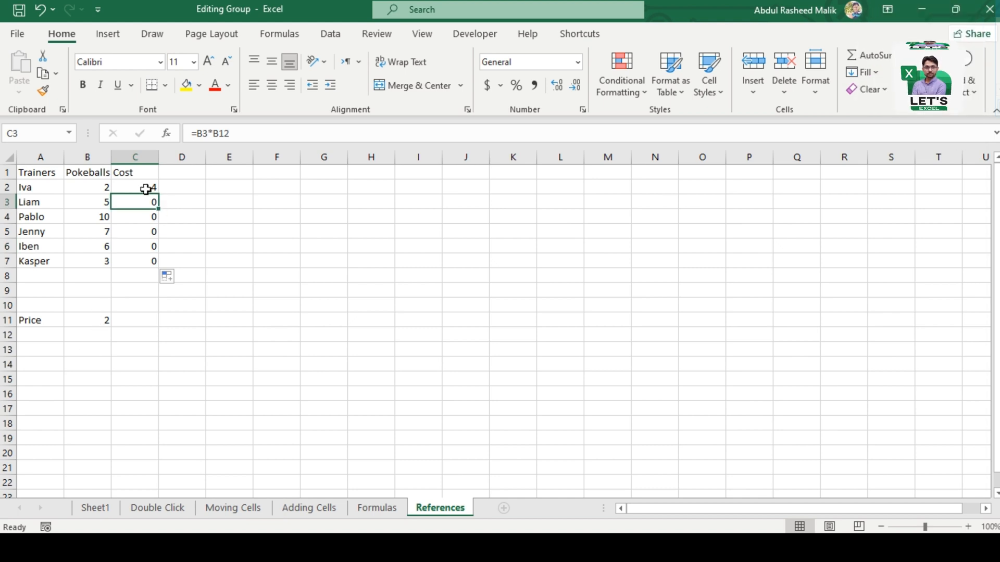
left_click(266, 157)
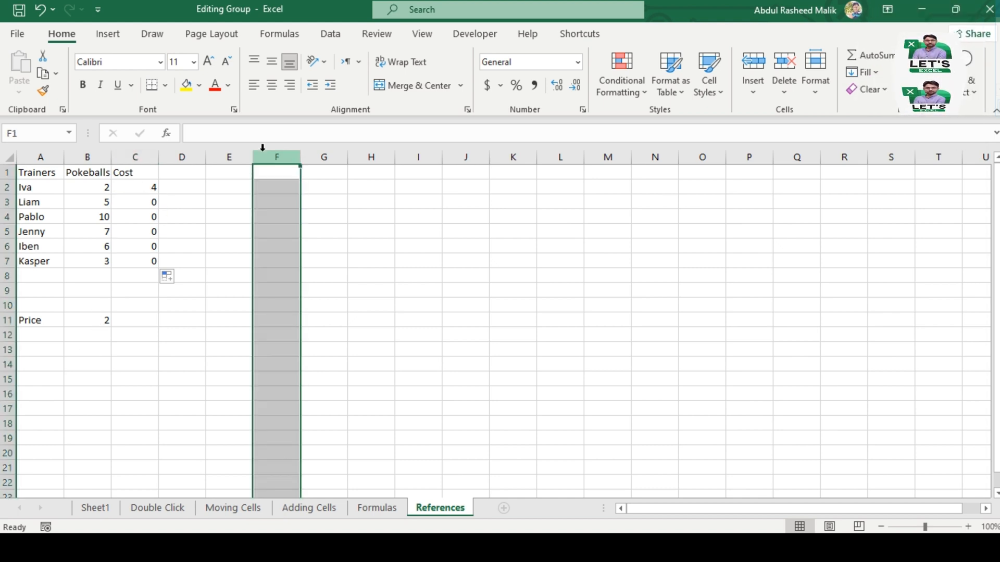
Step: Trace the cells referenced by each Cost formula from C3 through C7, one cell at a time
left_click(143, 199)
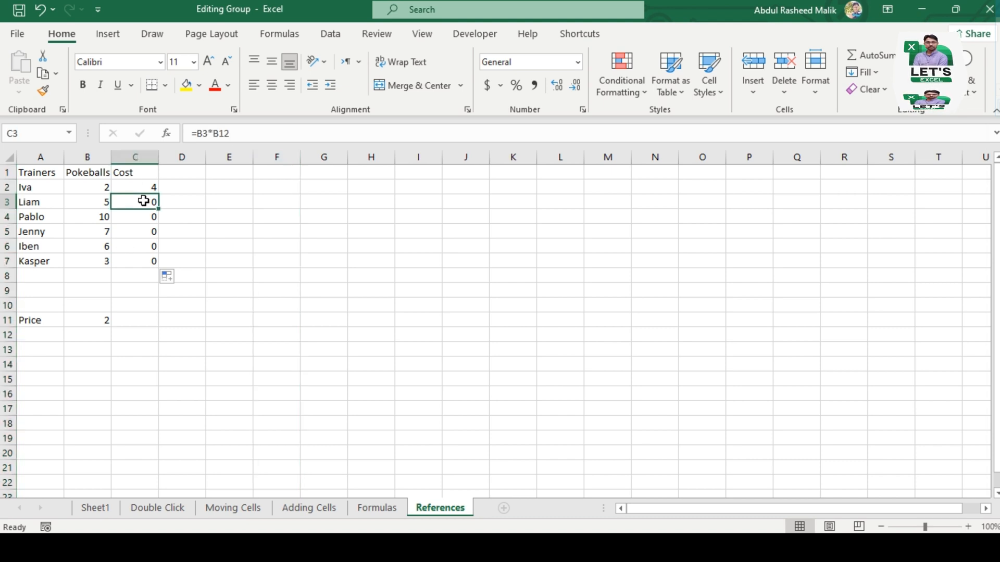
left_click(332, 130)
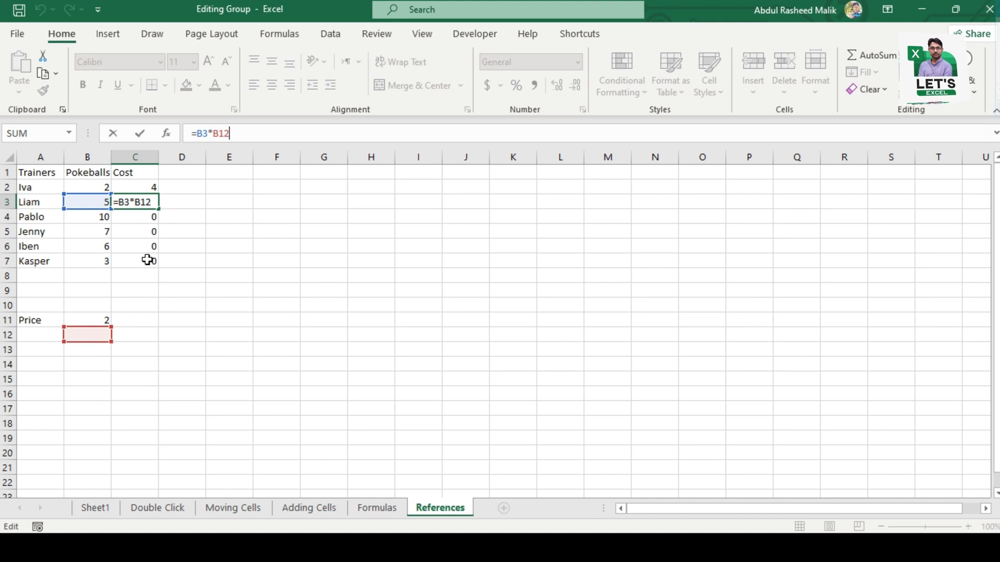
key("Return")
double_click(141, 220)
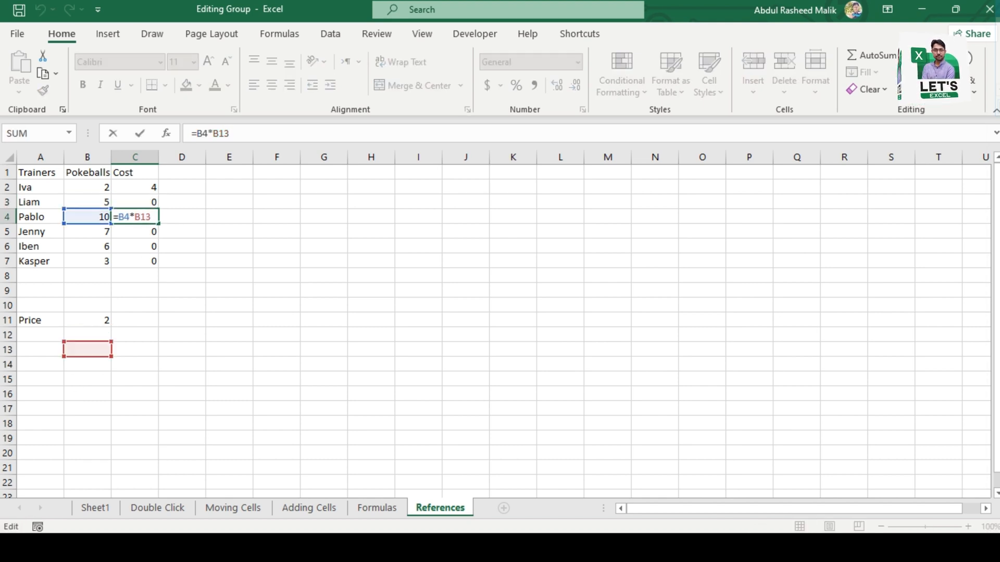
key("Return")
double_click(141, 229)
key("Return")
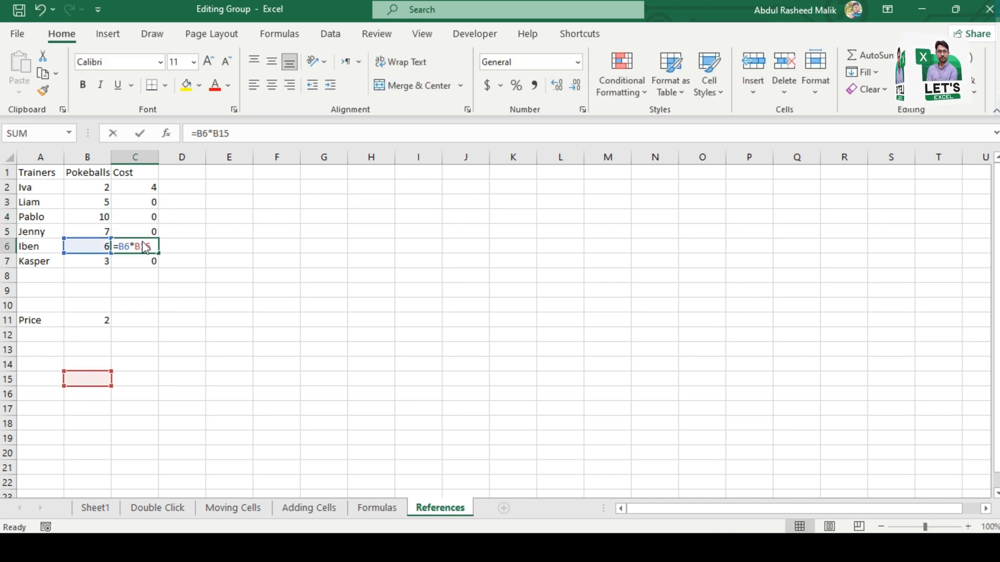
double_click(142, 247)
key("Return")
double_click(138, 263)
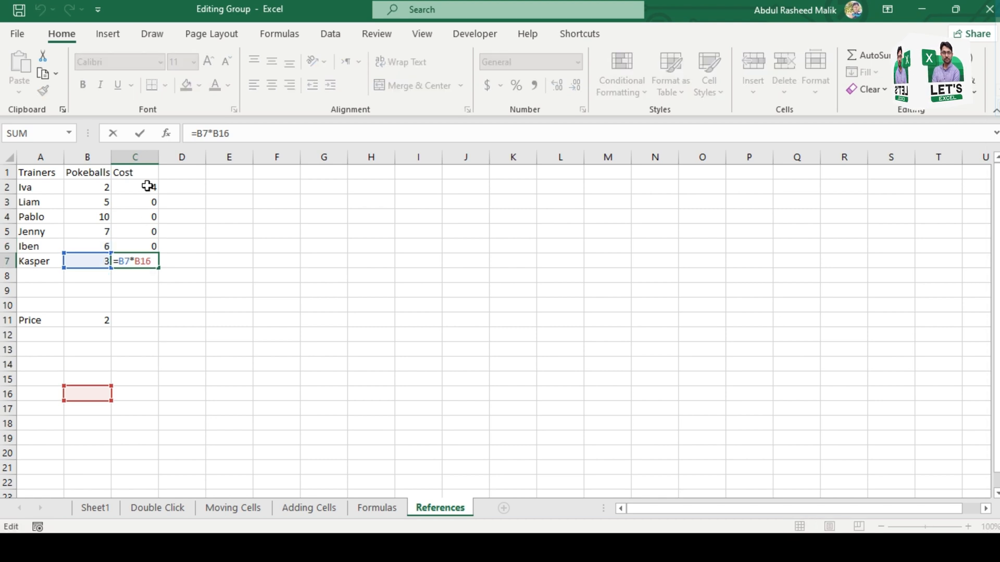
Step: Make the price reference in C2 absolute so that the cost formula reads =B2*$B$11
left_click(145, 188)
key("F2")
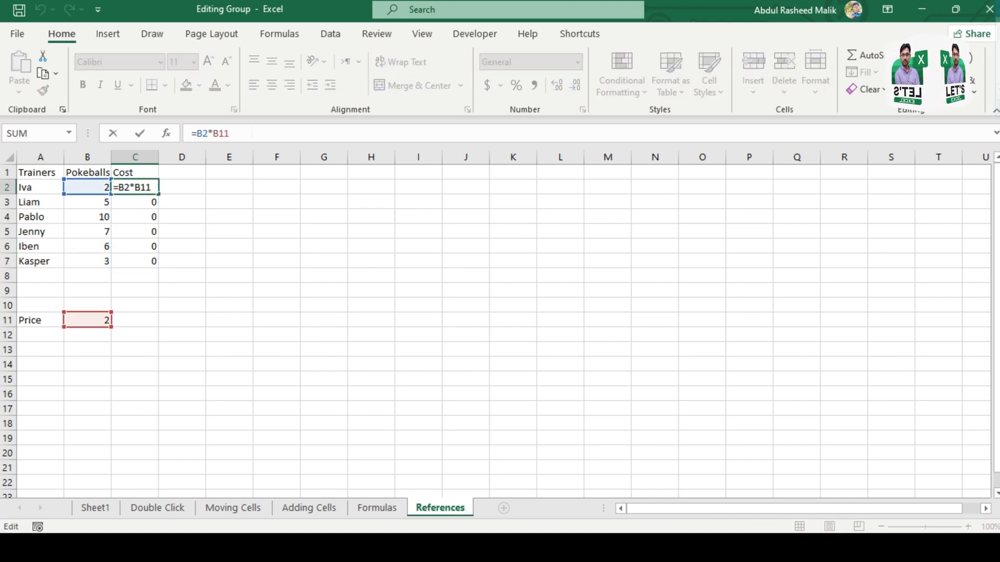
key("F4")
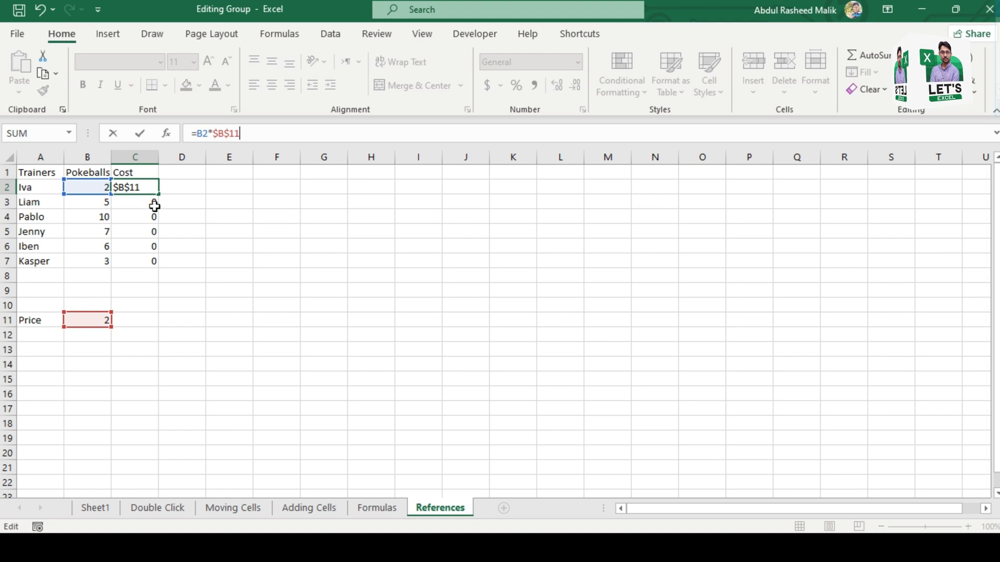
key("Return")
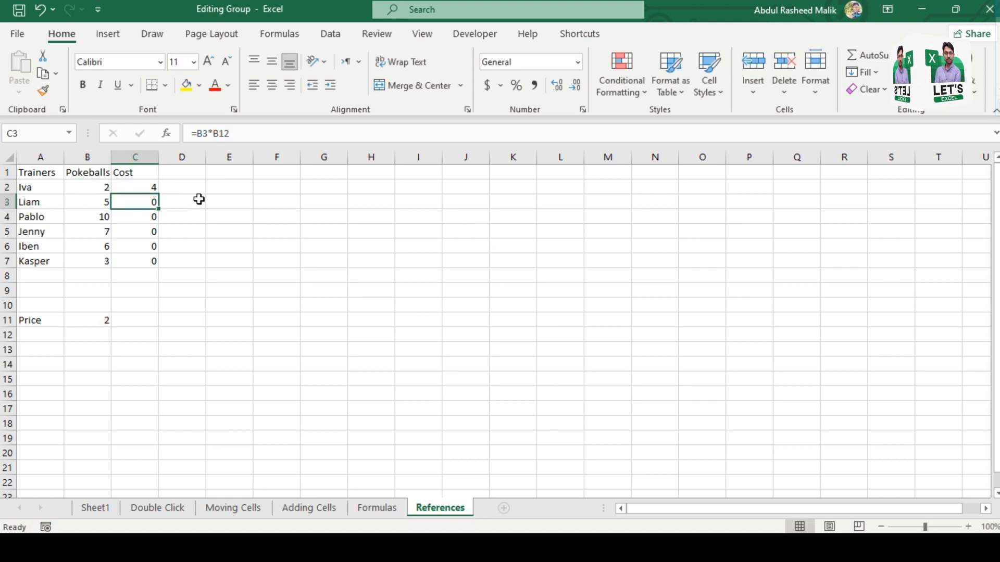
Step: Fill the cost formula from C2 down through C7 and check which cells the formula in C7 references
left_click(149, 188)
double_click(159, 194)
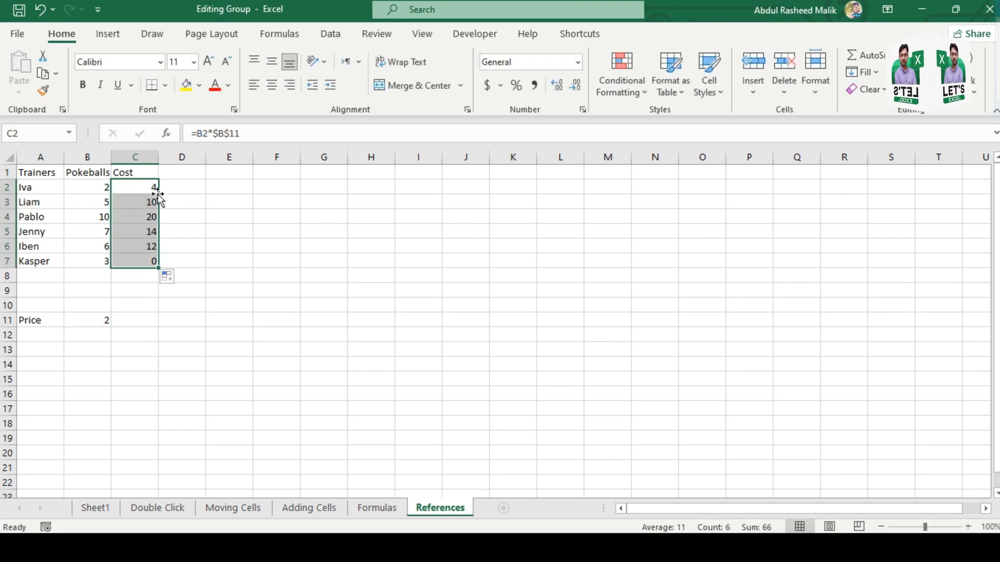
left_click(141, 261)
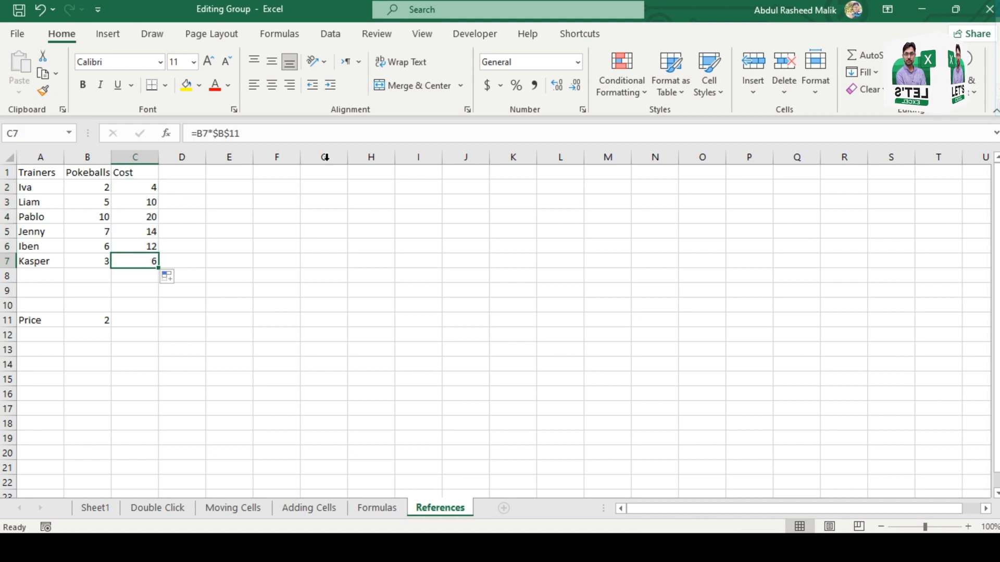
key("F2")
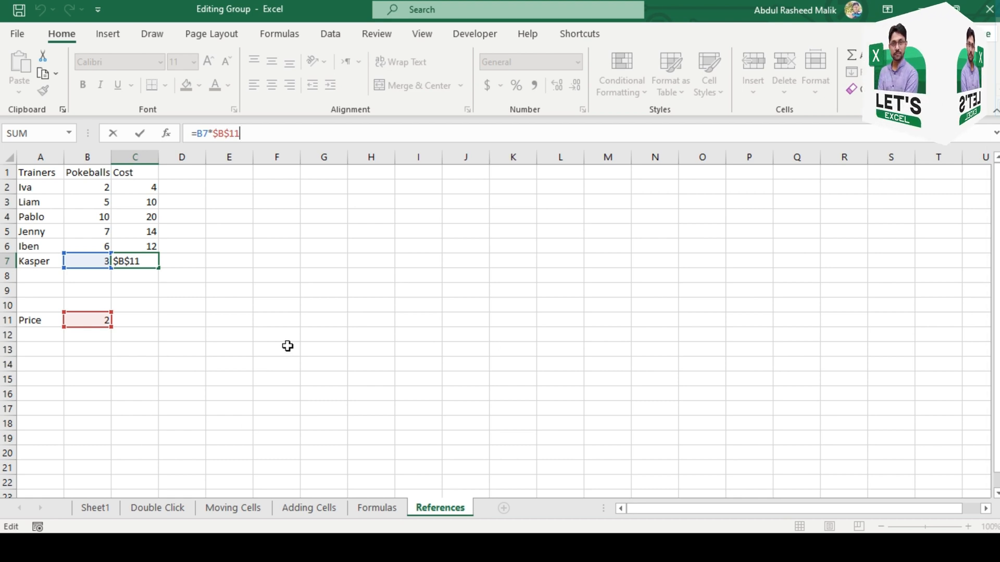
left_click(251, 261)
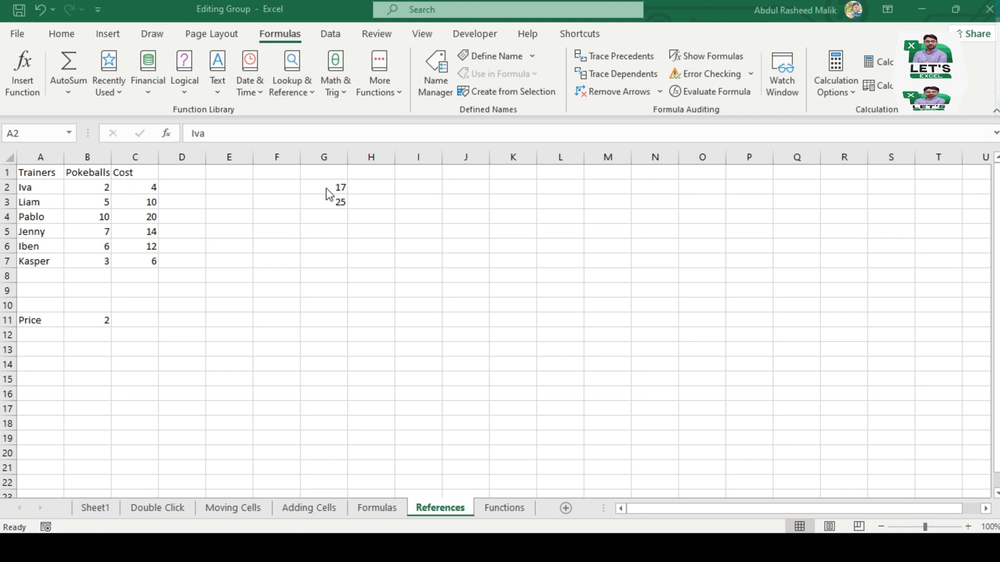
Step: Compare the formulas in G2 and G3 to examine how parentheses affect the order of operations
right_click(325, 188)
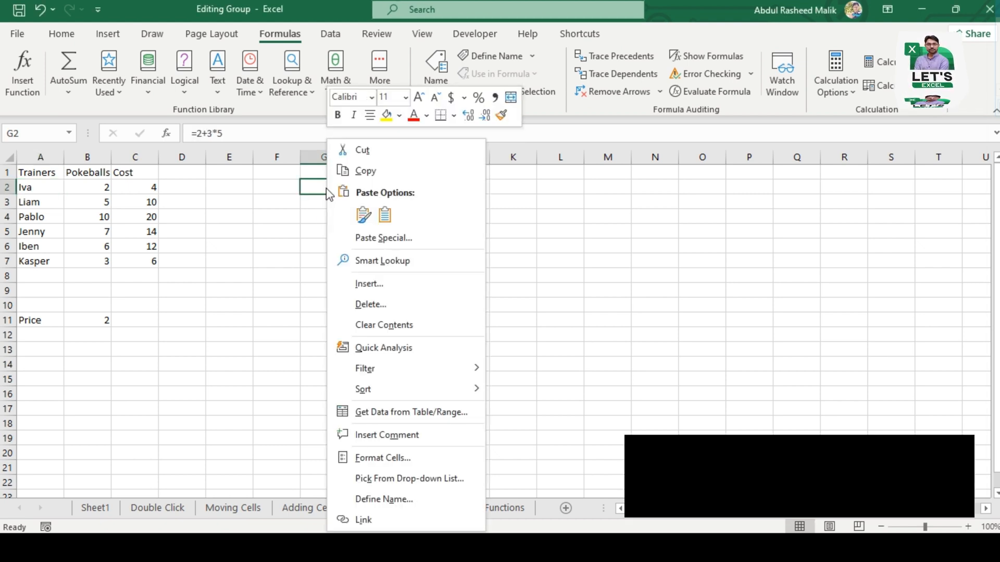
key("Escape")
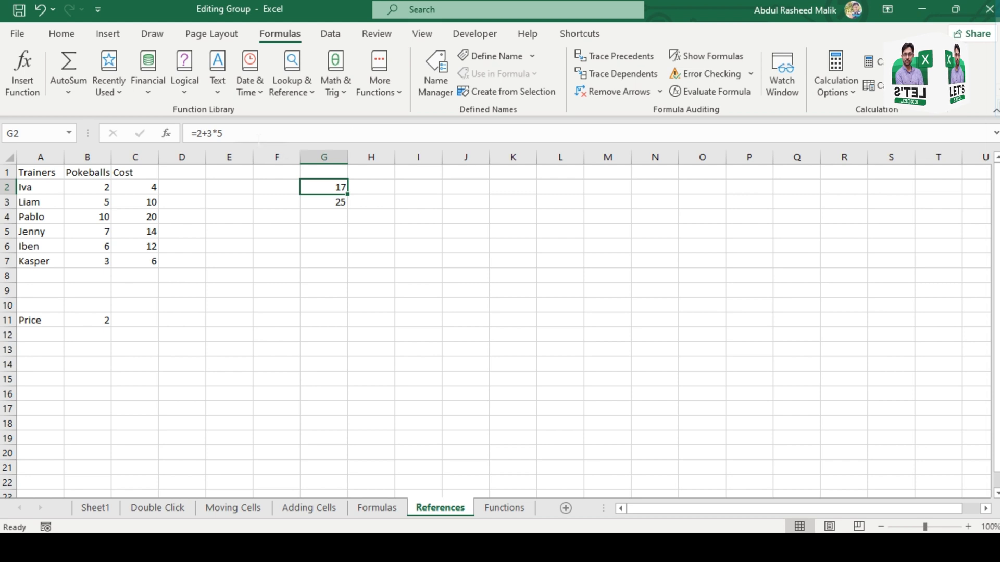
key("Down")
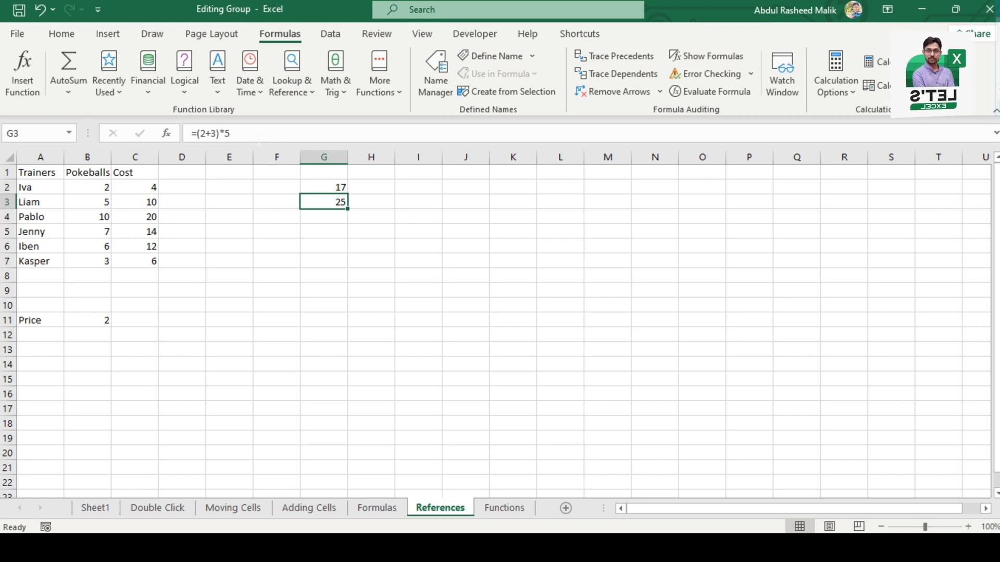
key("Up")
key("Down")
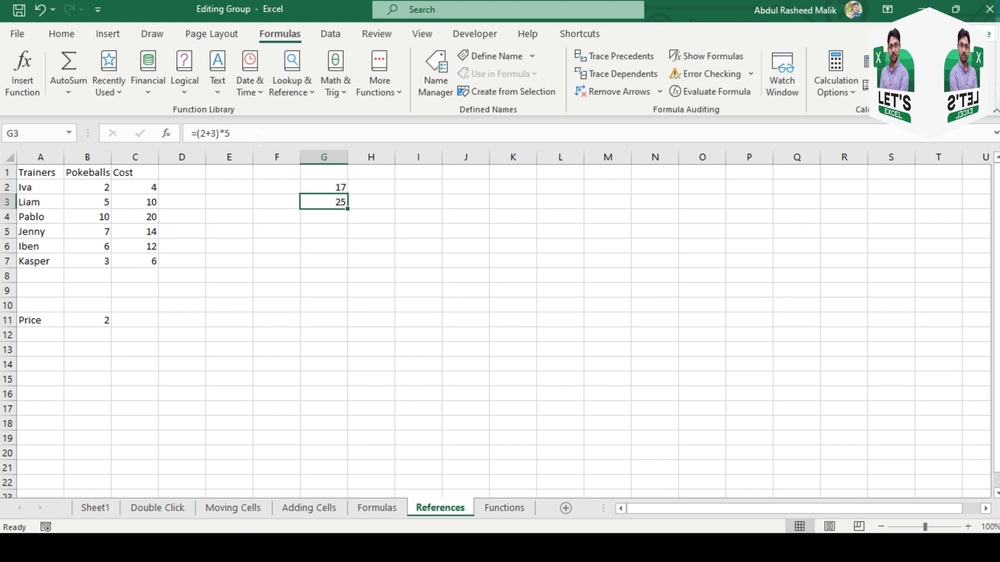
key("Up")
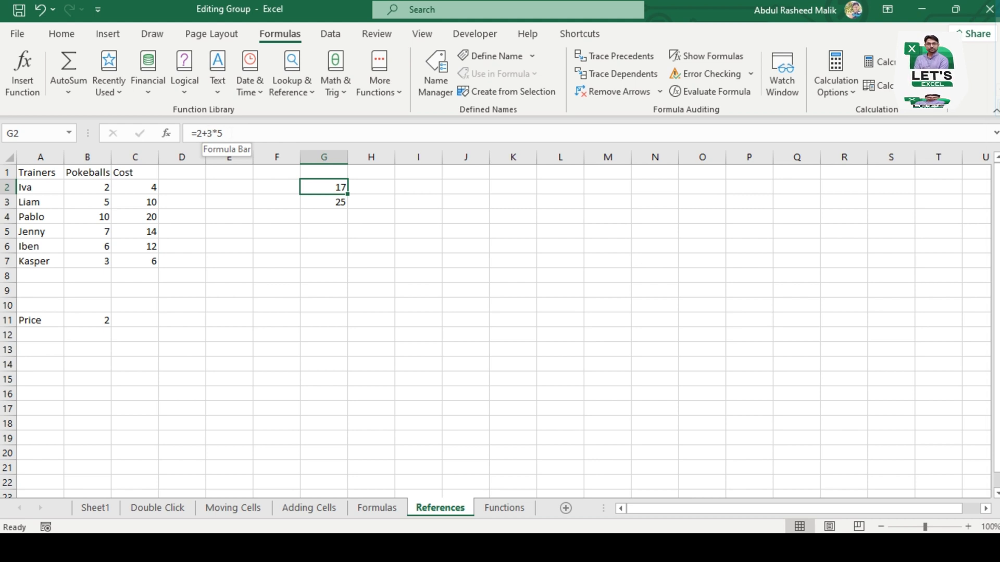
left_click(329, 202)
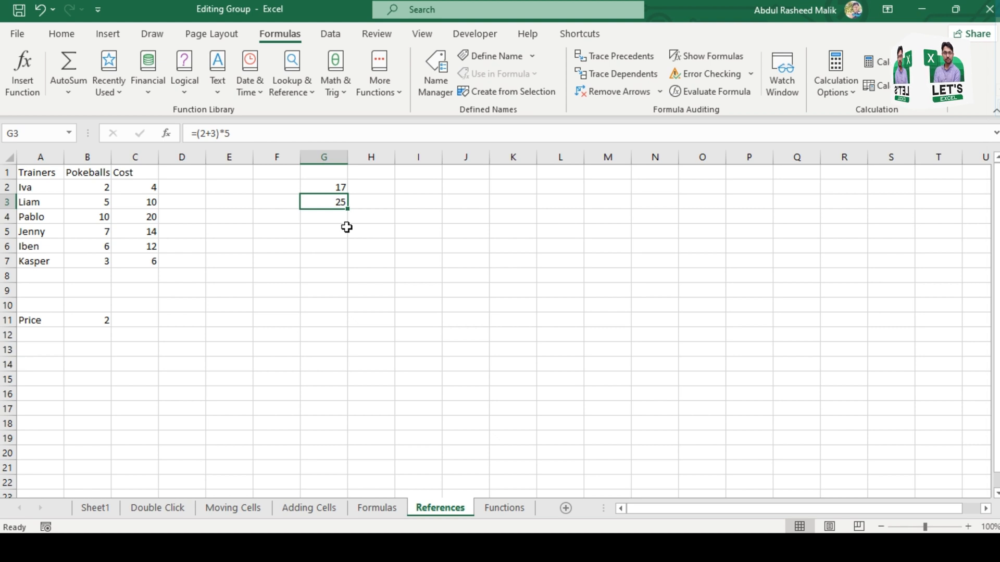
key("F2")
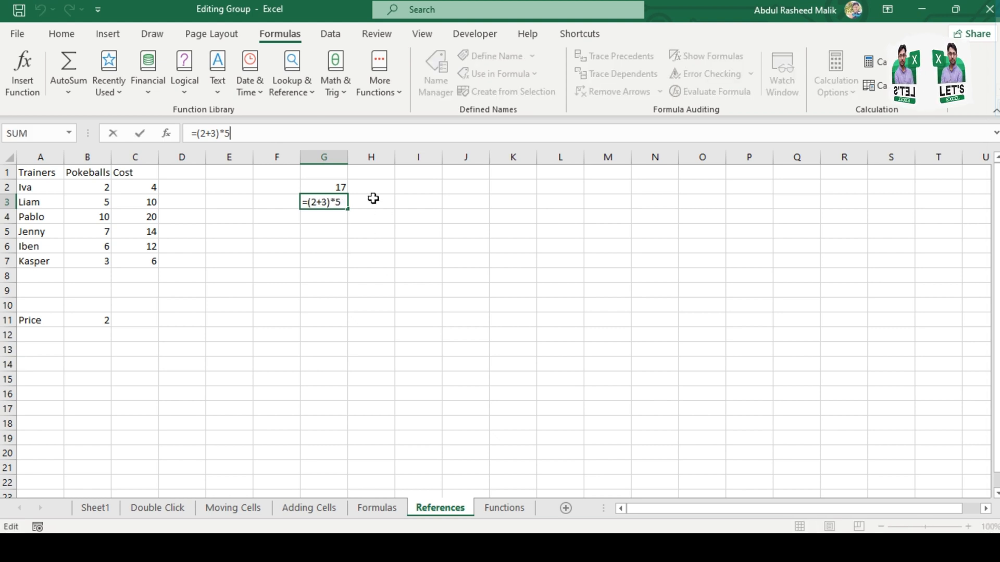
key("Return")
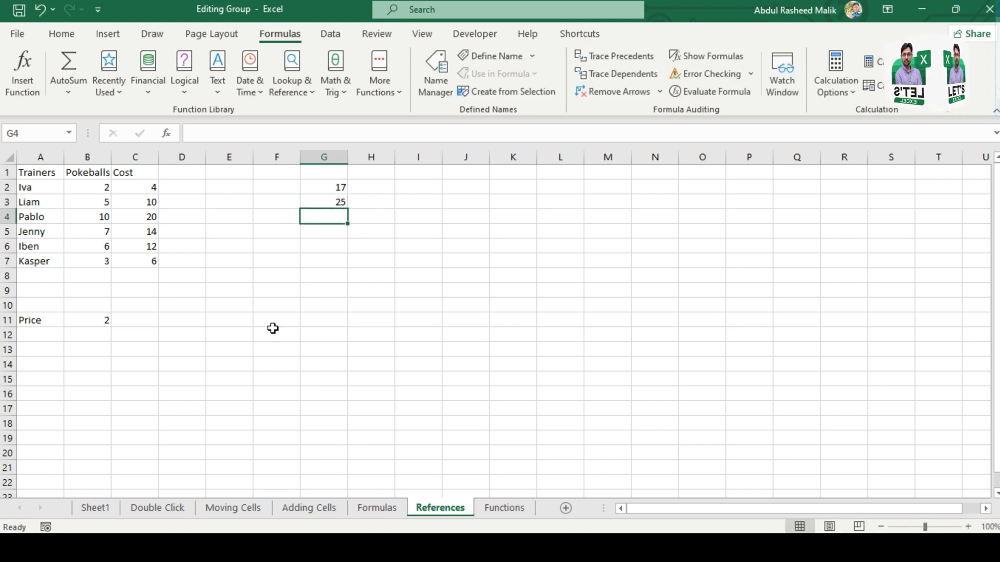
Step: Open the Functions sheet and examine the function list, starting with the AND function and its description
left_click(504, 509)
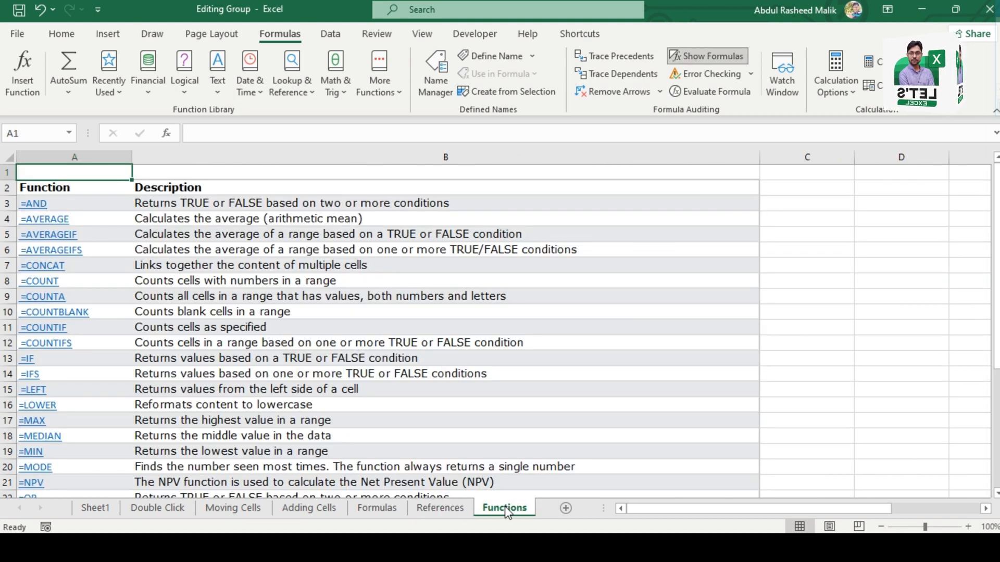
key("Down")
key("Down")
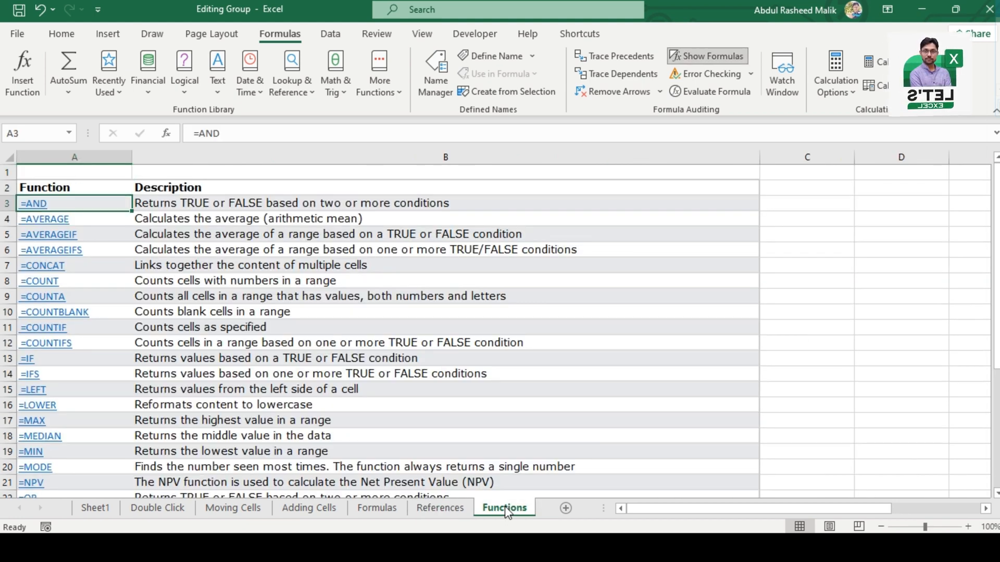
key("Up")
key("Up")
key("Down")
key("Down")
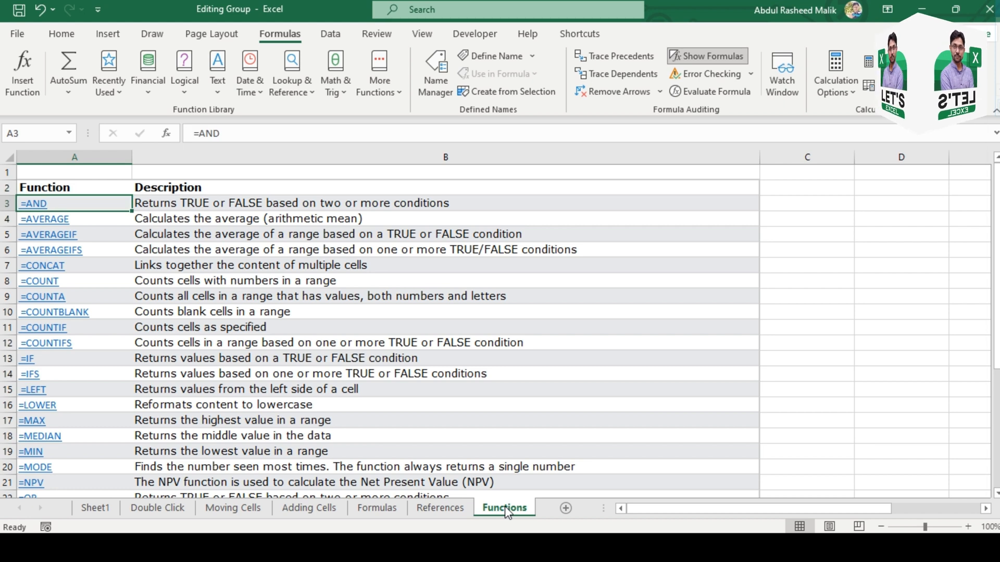
key("Down")
key("Down")
key("Up")
key("Up")
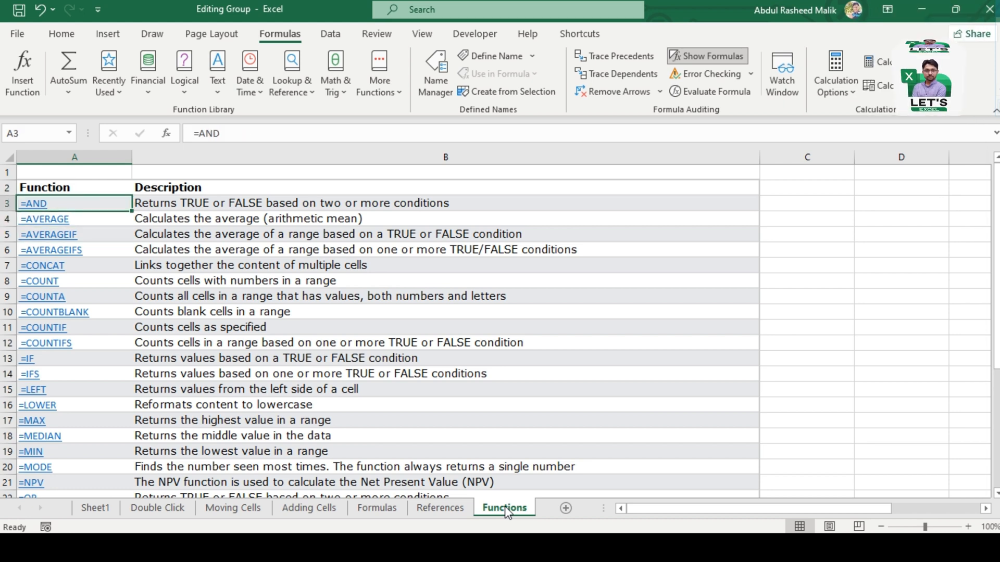
key("Right")
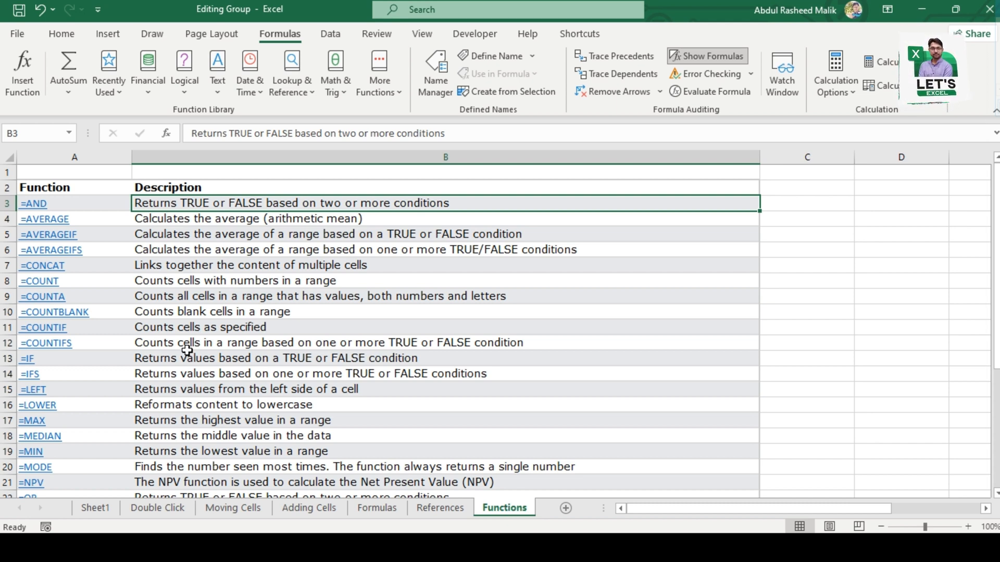
key("Left")
key("Right")
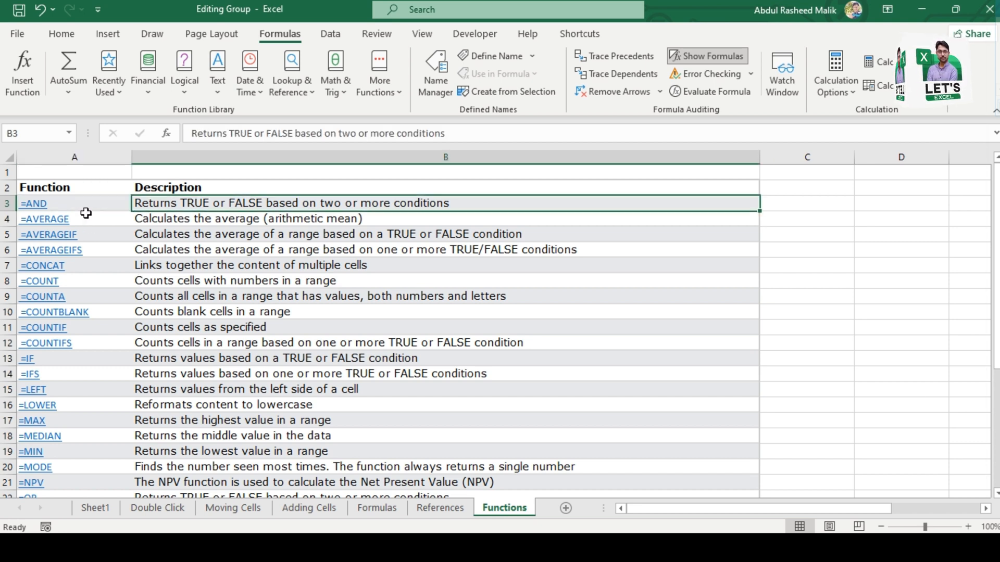
Step: Read the descriptions of AVERAGE, AVERAGEIF, AVERAGEIFS and CONCAT in the function list
key("Down")
key("Down")
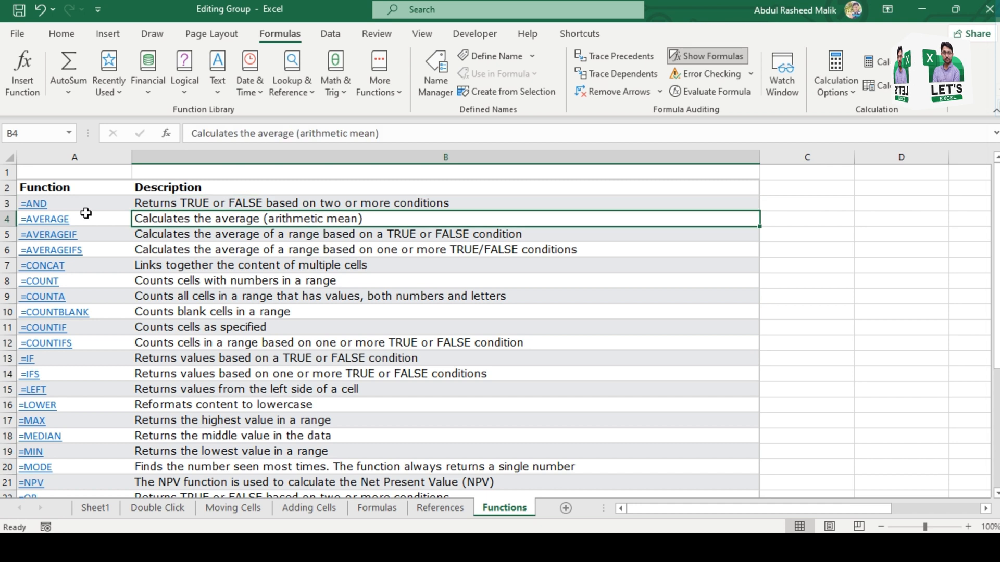
key("Down")
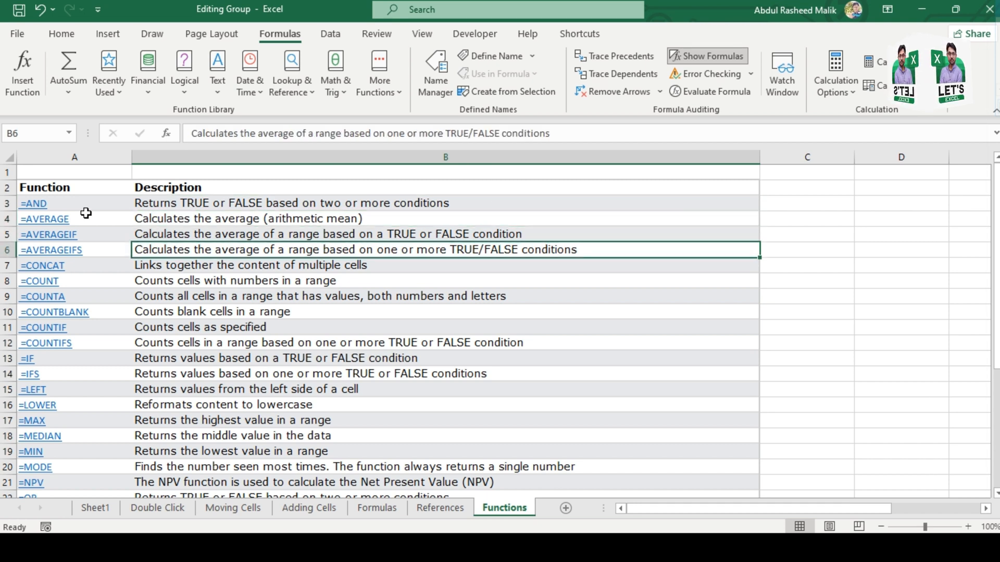
key("Down")
key("Left")
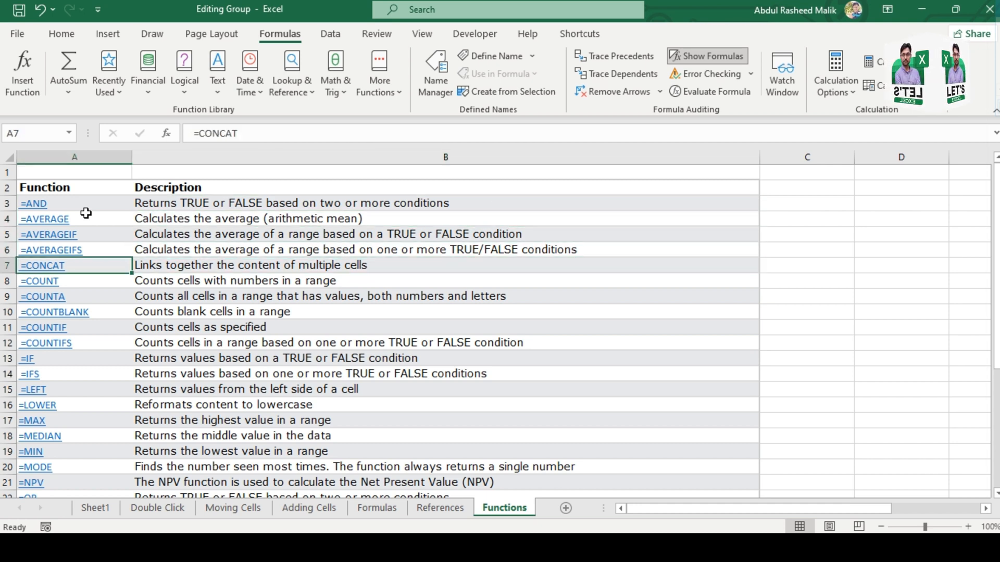
key("Right")
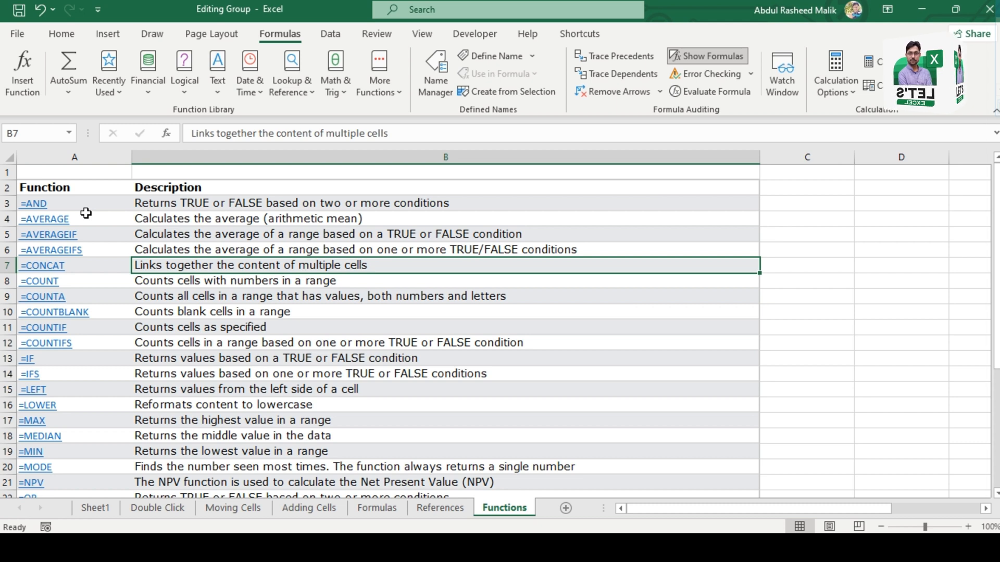
Step: Go through the descriptions of the COUNT functions and select the names from COUNT to COUNTIF in A8:A11
key("Down")
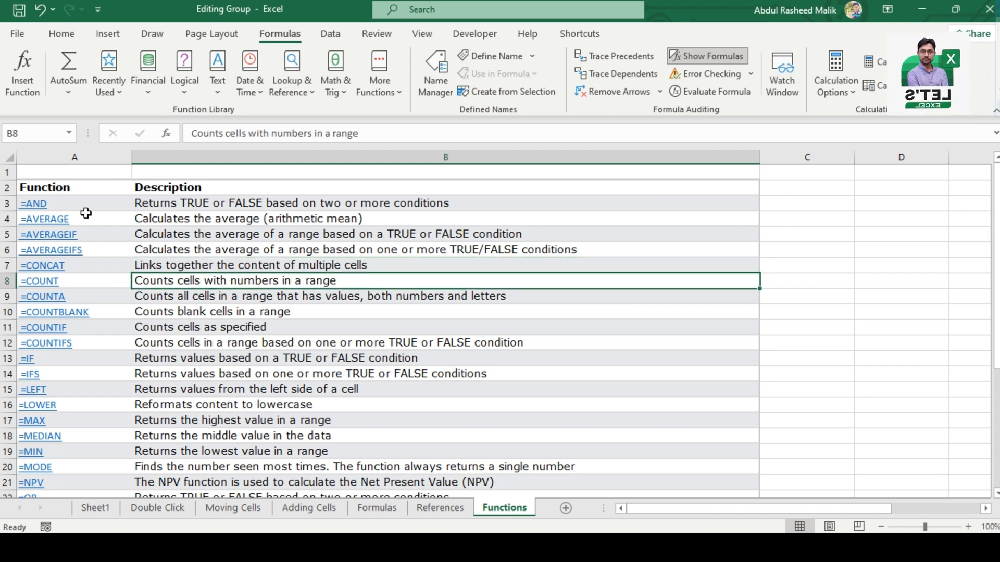
key("Down")
key("Down")
key("Down")
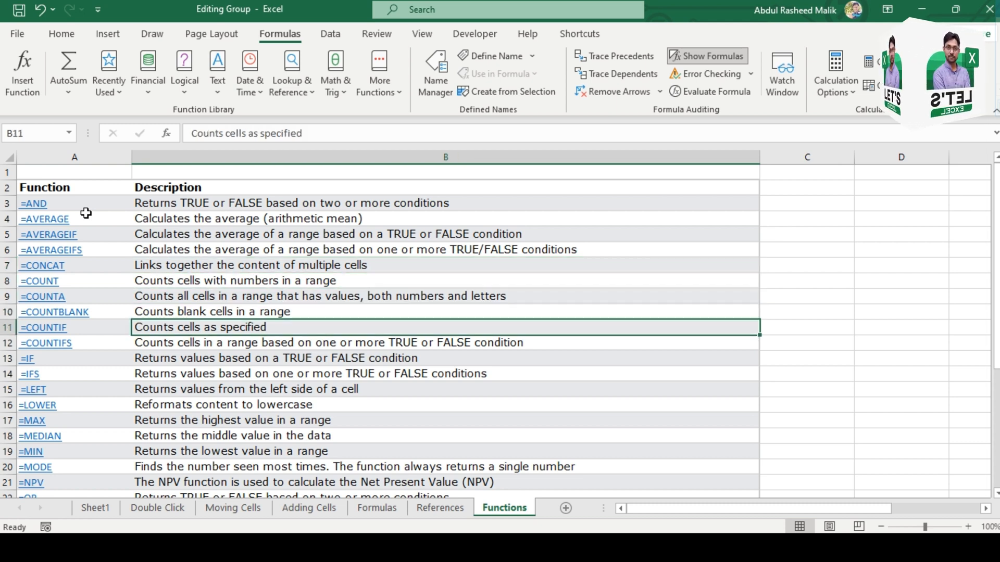
key("Down")
key("Left")
key("Up")
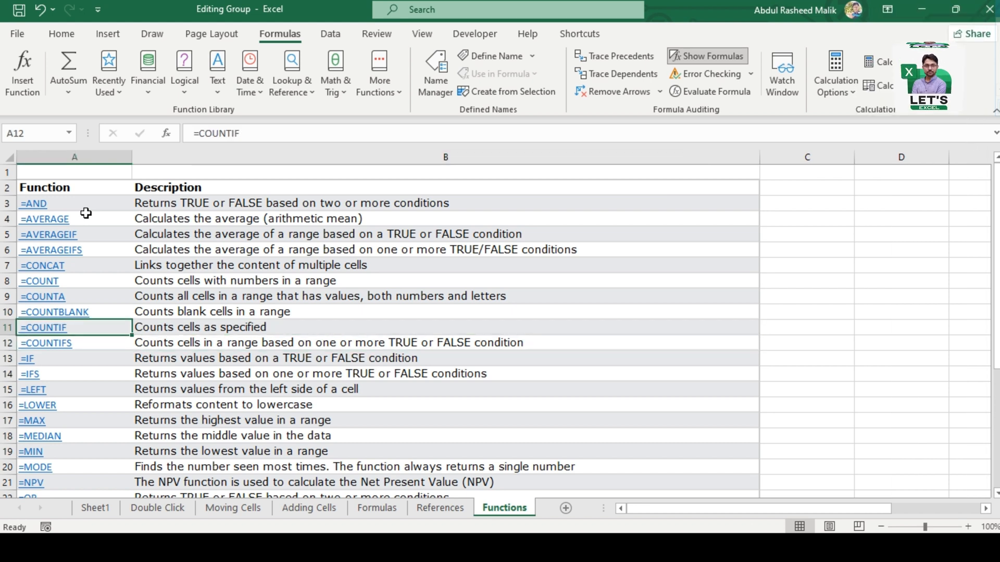
key("shift+Up")
key("shift+Up")
key("shift+Up")
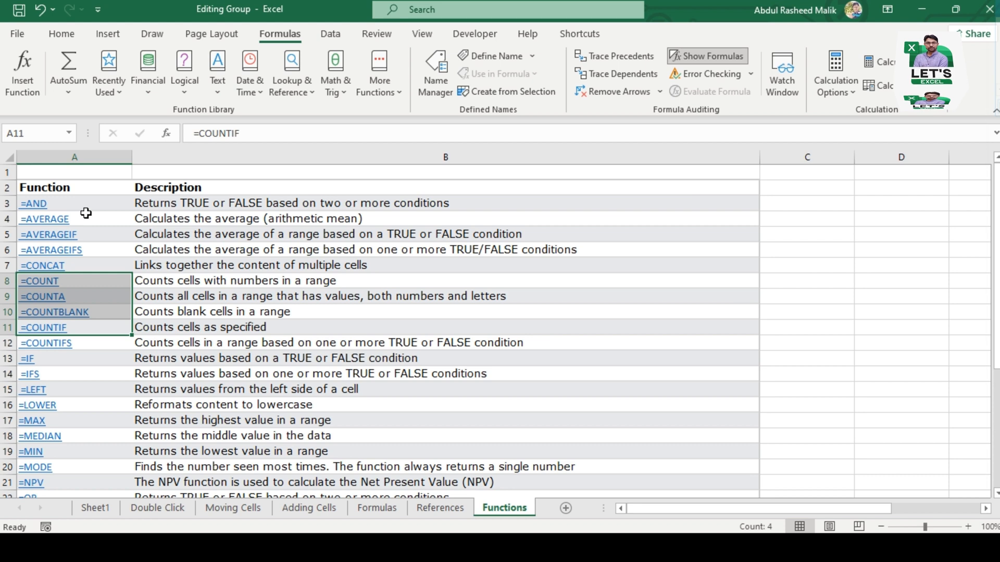
Step: Go over the COUNTIFS, IF and IFS entries in the function list, down to LEFT
key("Down")
key("Down")
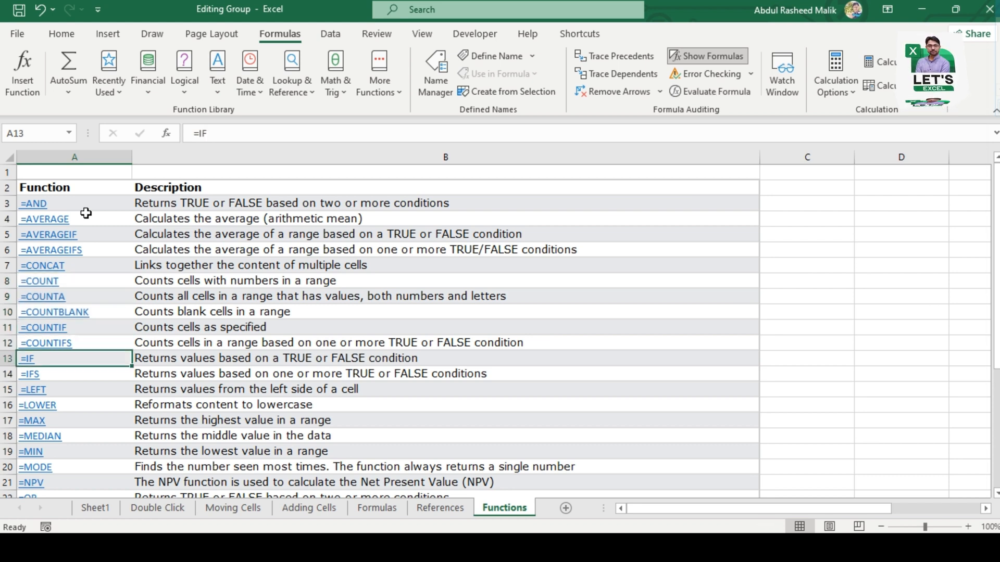
key("Up")
key("Down")
key("Down")
key("Down")
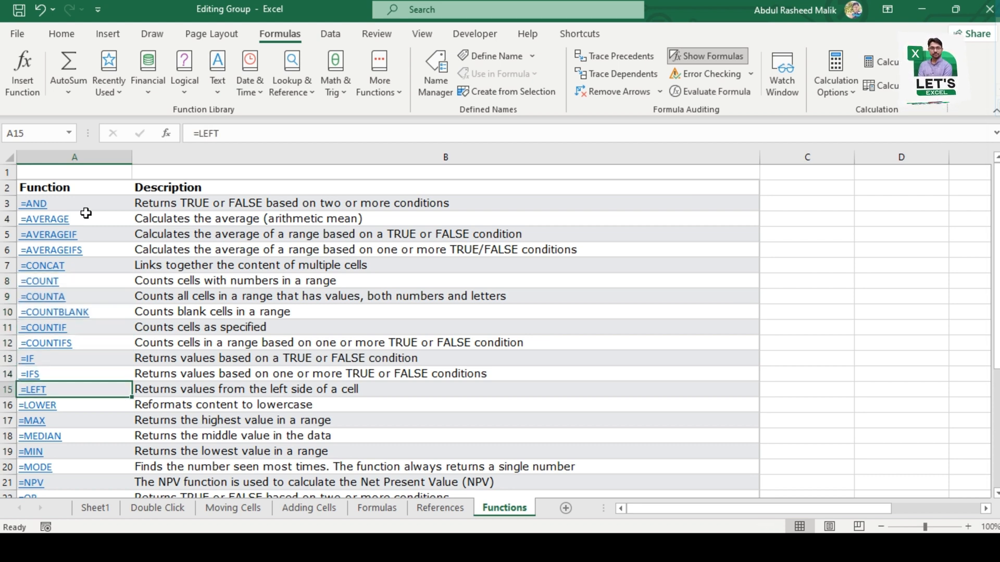
Step: Examine the LEFT function's entry and its description in row 15 of the function list
key("Right")
key("Right")
key("Left")
key("Left")
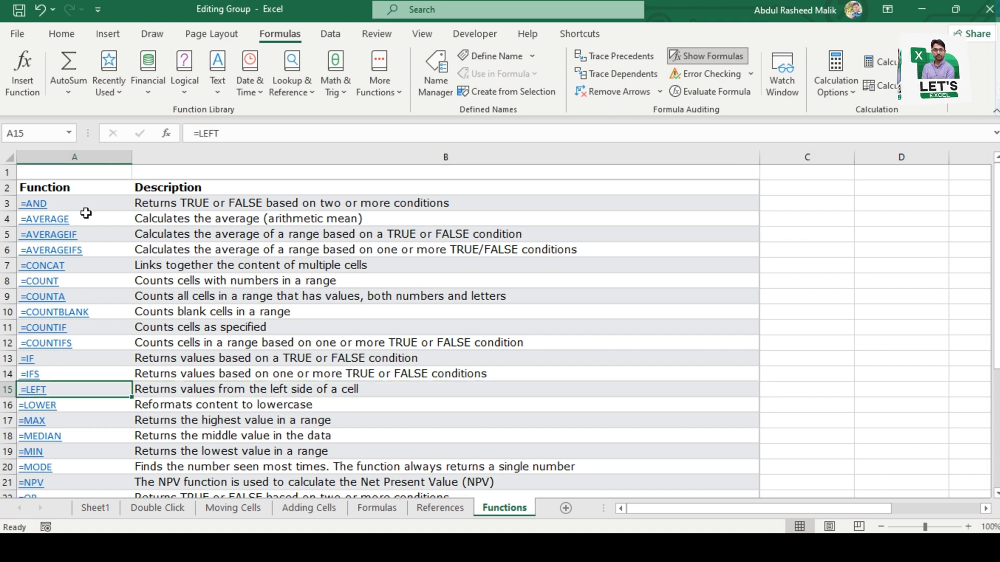
key("Right")
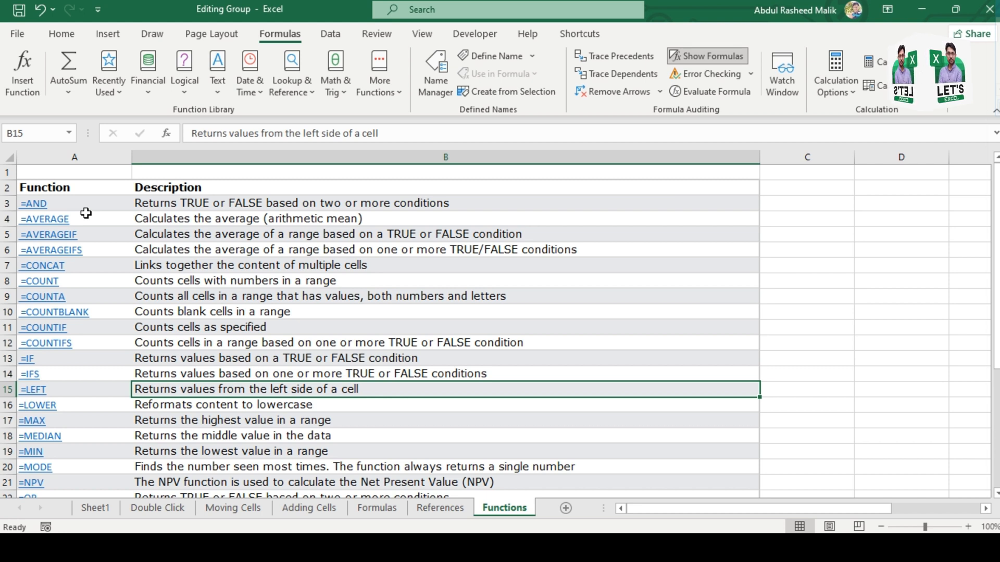
key("Left")
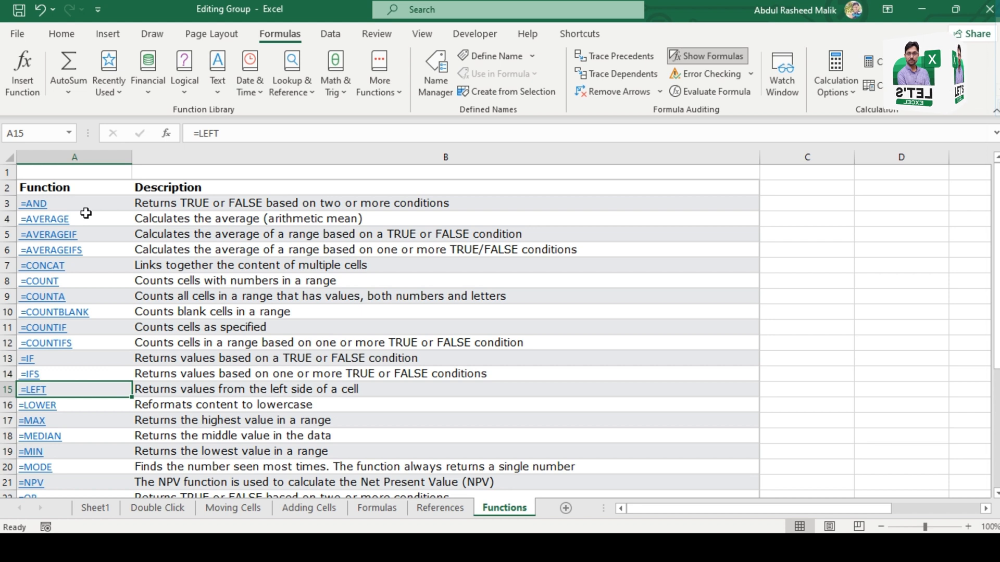
Step: Go through the LOWER, MAX, MEDIAN, MIN and MODE entries in the function list, down to NPV
key("Down")
key("Down")
key("Down")
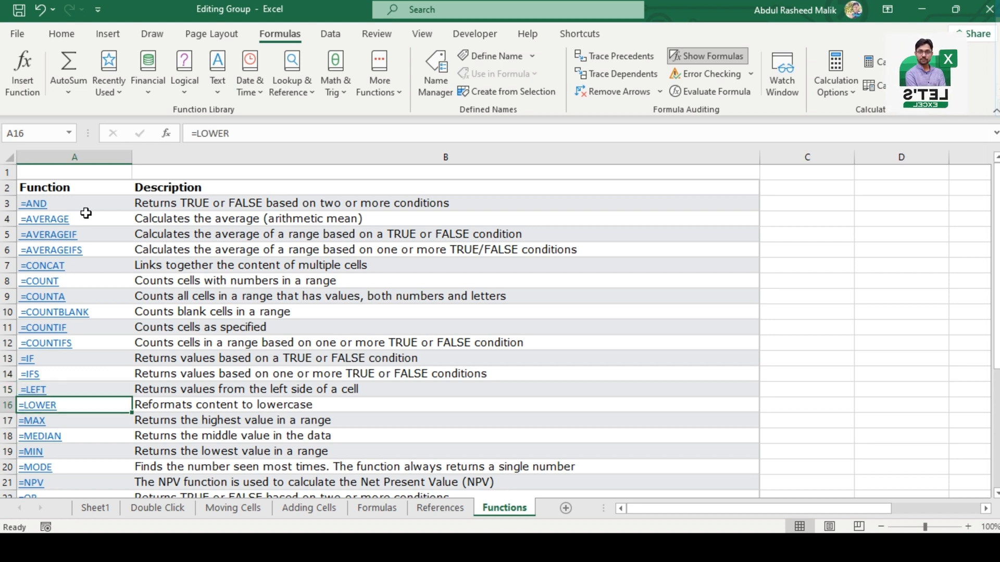
key("Down")
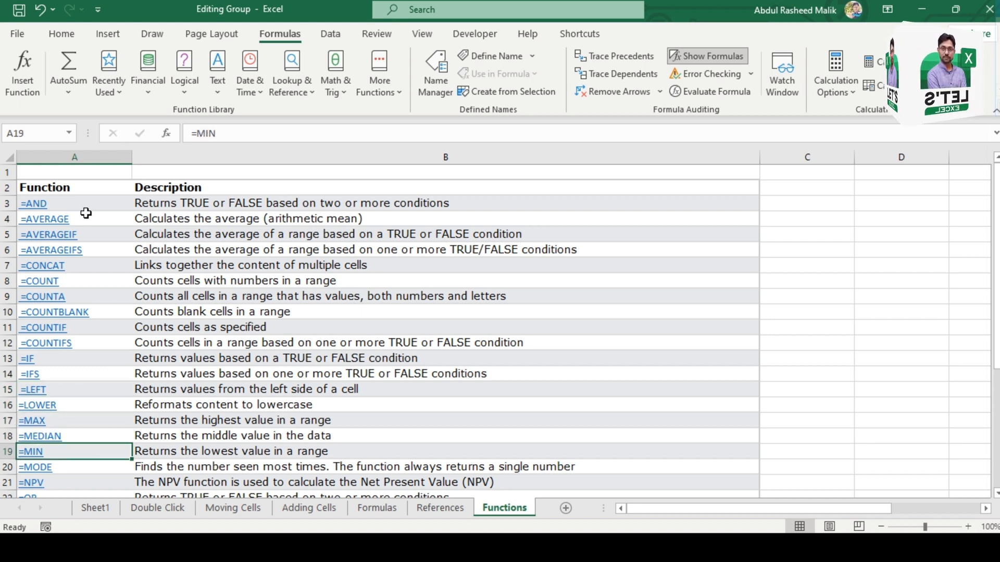
key("Down")
key("Down")
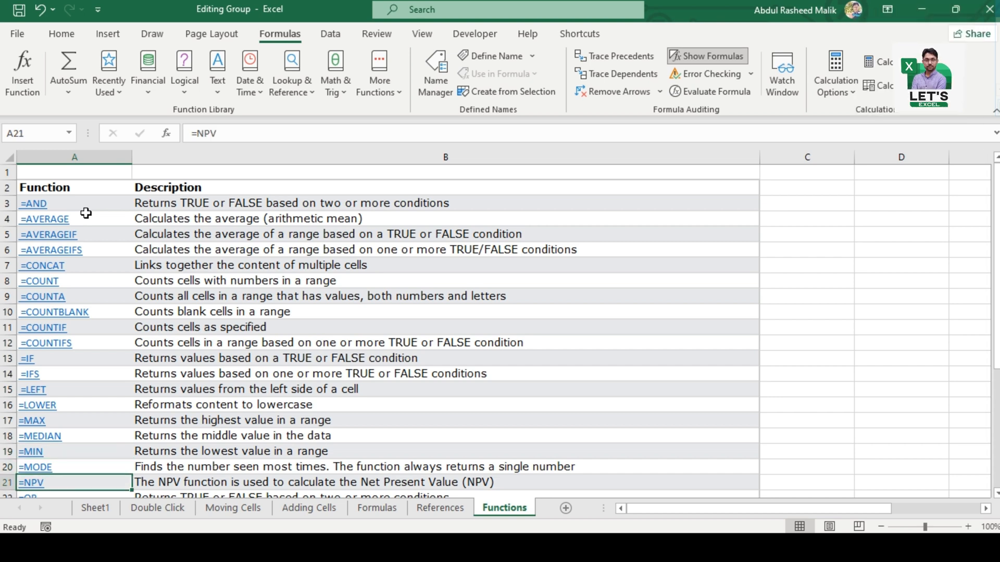
Step: Go over the OR, RAND, RIGHT, STDEV.P and STDEV.S entries in the function list, down to SUM
key("Down")
key("Down")
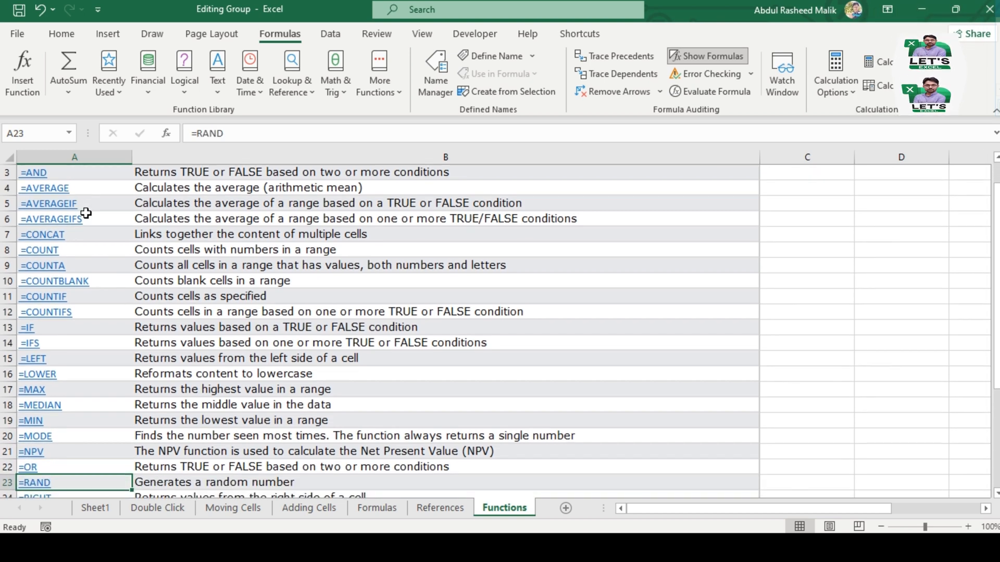
key("Down")
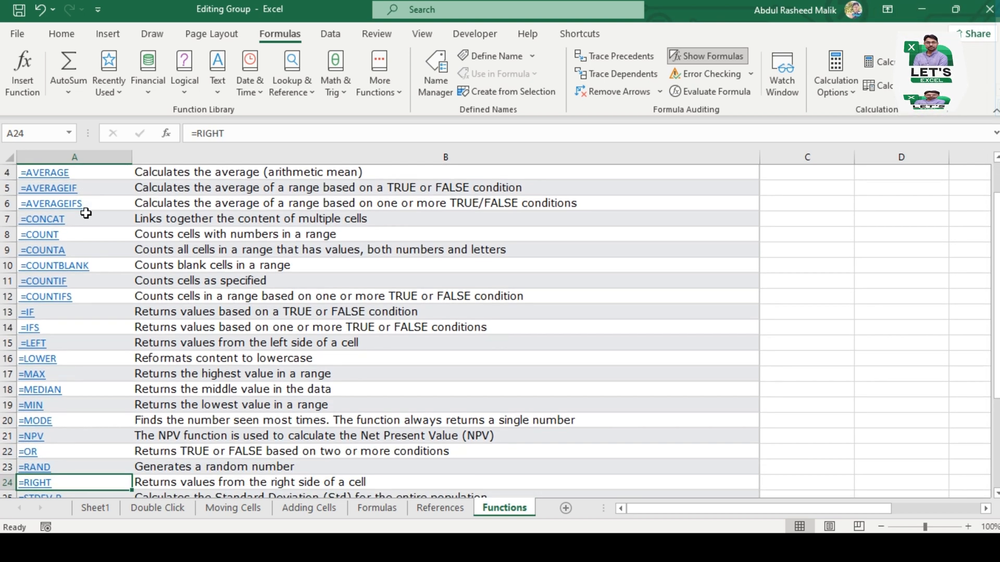
key("Down")
key("Up")
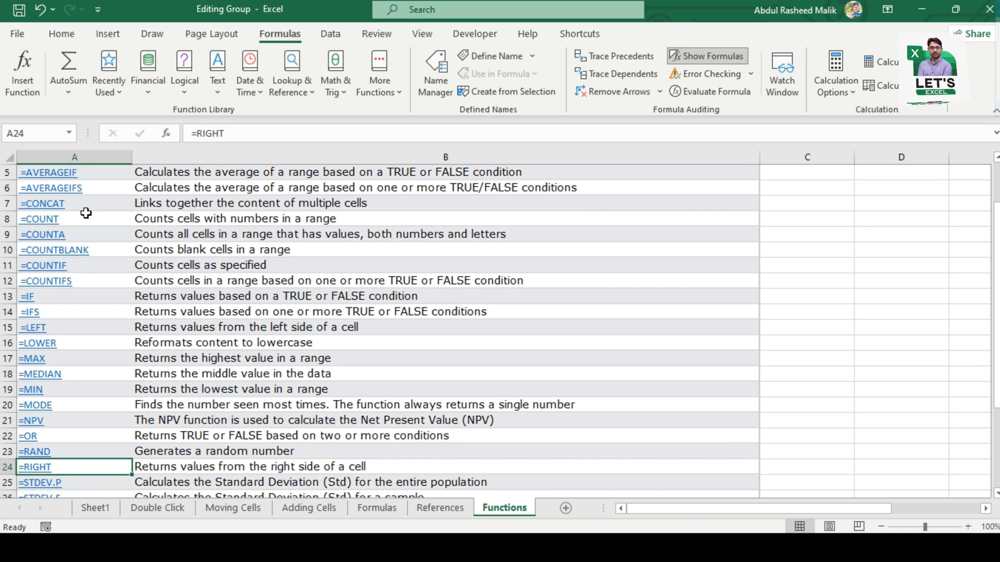
key("Down")
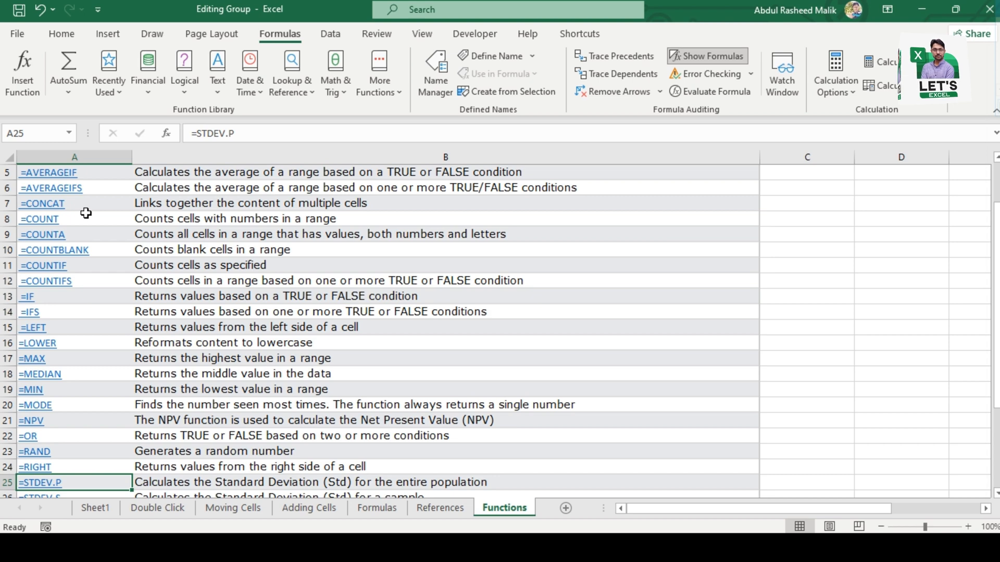
key("Down")
Step: Review the SUM functions and select the names from SUM to SUMIFS in A27:A29
key("Down")
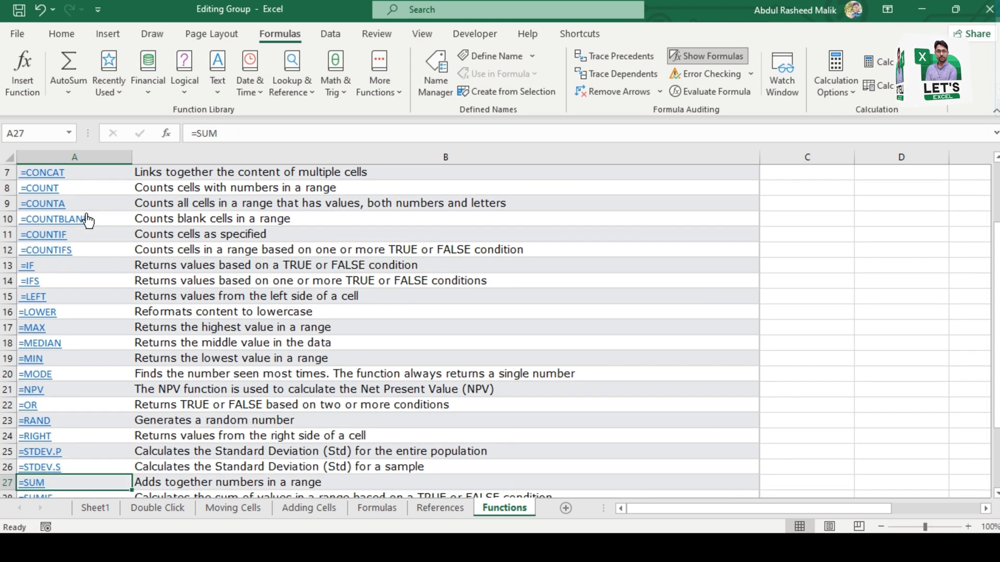
key("Down")
key("Down")
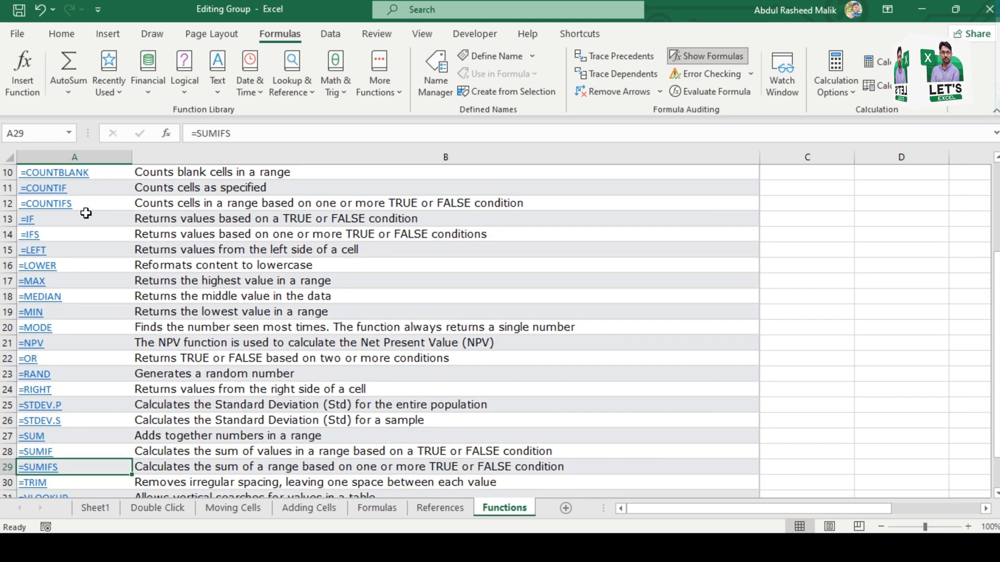
key("Up")
key("Up")
key("shift+Down")
key("shift+Down")
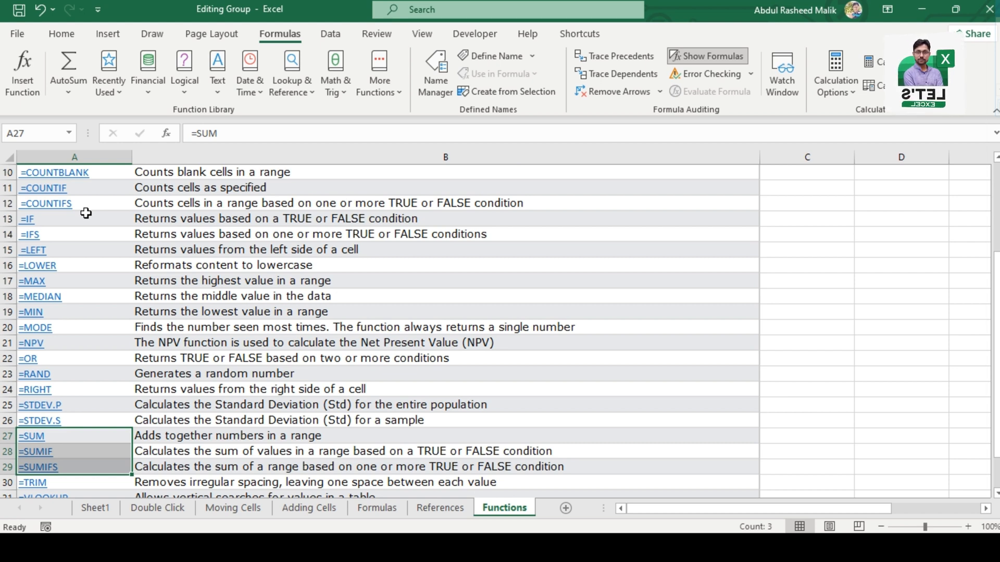
Step: Examine the TRIM and VLOOKUP entries and view the end of the function list down to XOR
key("Down")
key("Down")
key("Down")
key("Down")
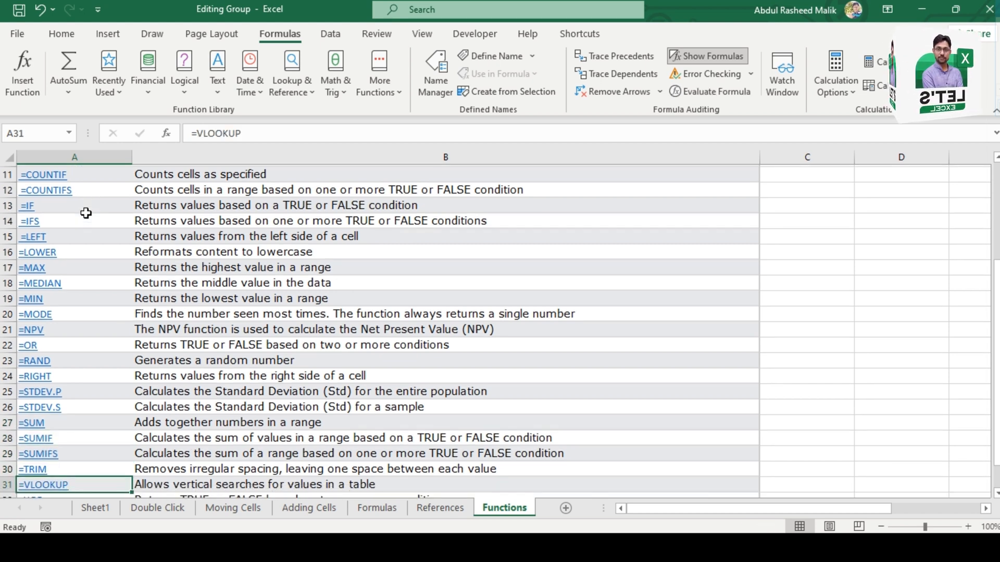
key("Up")
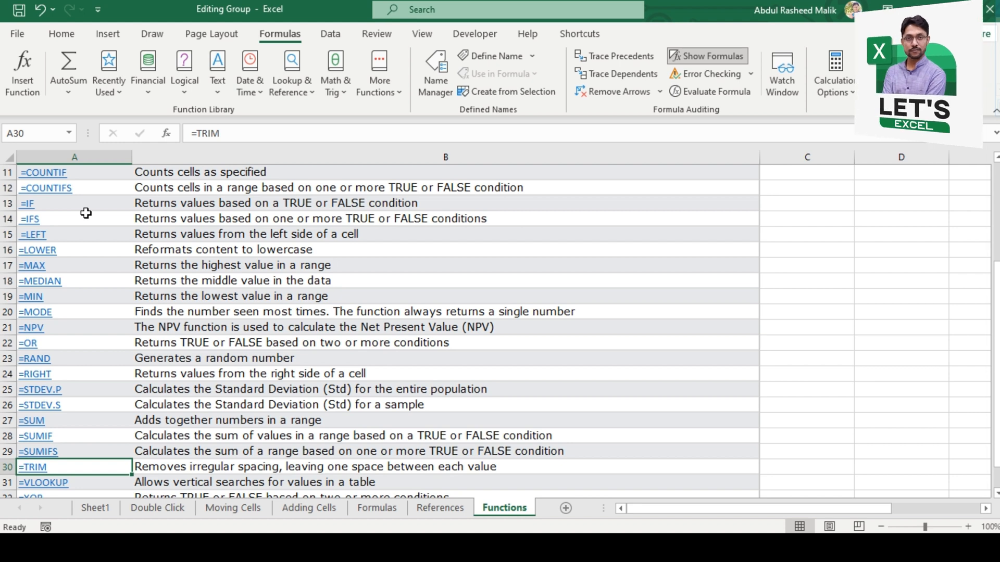
key("Down")
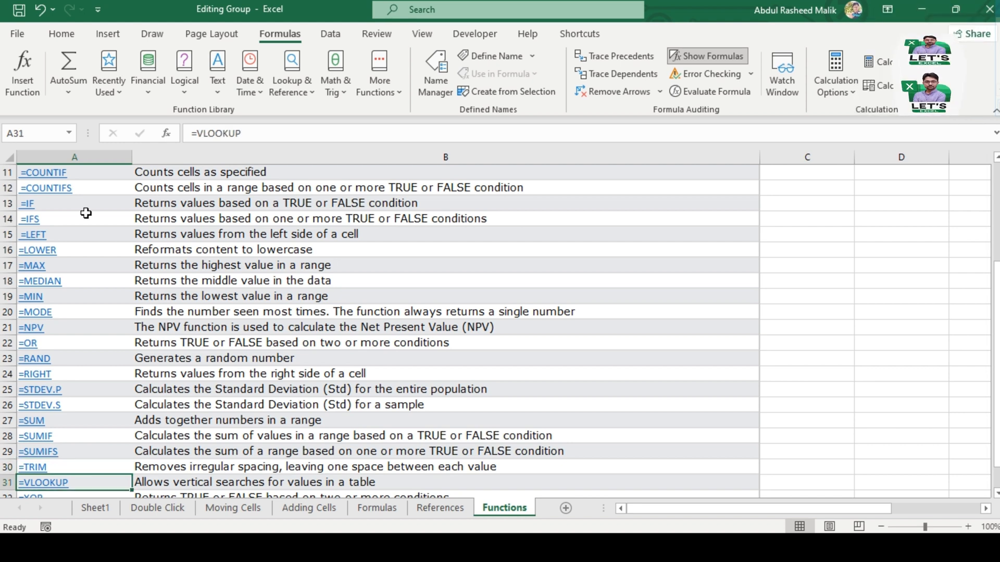
scroll(86, 213, "down", 1)
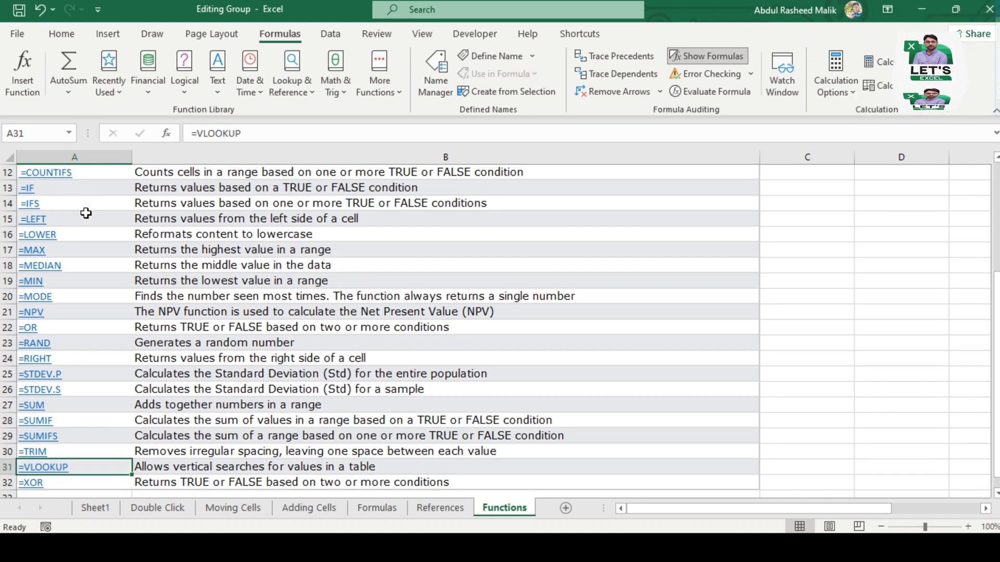